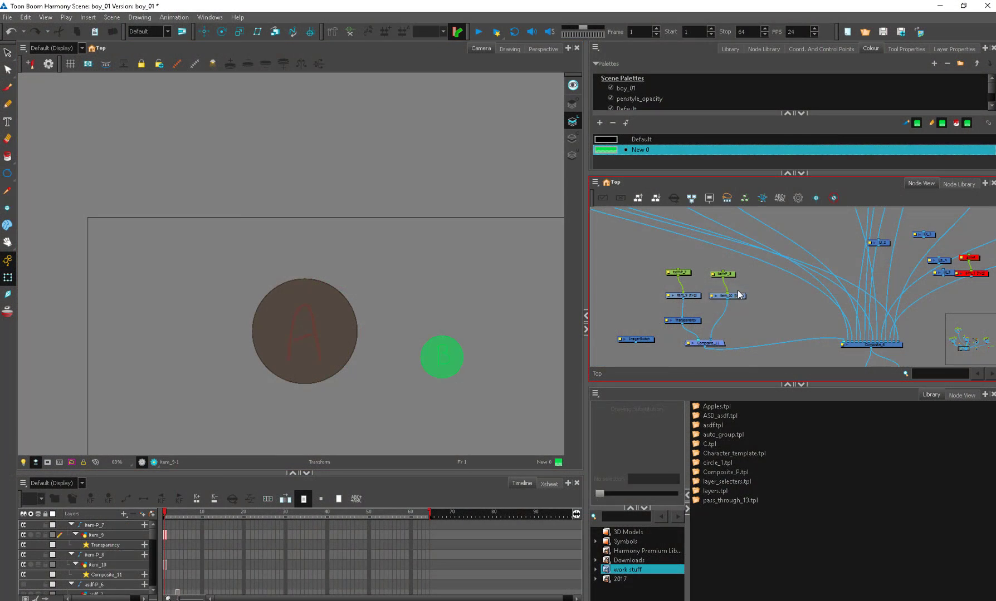
Move item_10's green B circle up and slightly closer to the A circle, and reposition item_10 and its peg in the network.
{"action": "left_click_drag", "start_coordinate": [743, 293], "coordinate": [740, 290]}
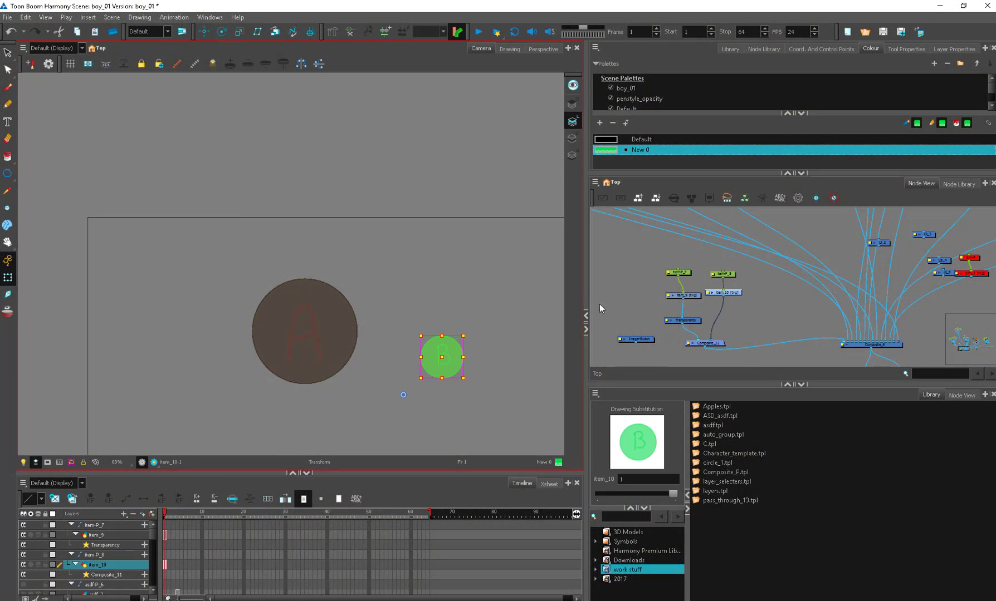
{"action": "left_click", "coordinate": [635, 302]}
{"action": "left_click_drag", "start_coordinate": [736, 293], "coordinate": [738, 295]}
{"action": "key", "text": "alt+s"}
{"action": "mouse_move", "coordinate": [462, 294]}
{"action": "left_mouse_down"}
{"action": "mouse_move", "coordinate": [469, 357]}
{"action": "mouse_move", "coordinate": [441, 316]}
{"action": "left_mouse_up"}
{"action": "left_click", "coordinate": [734, 274]}
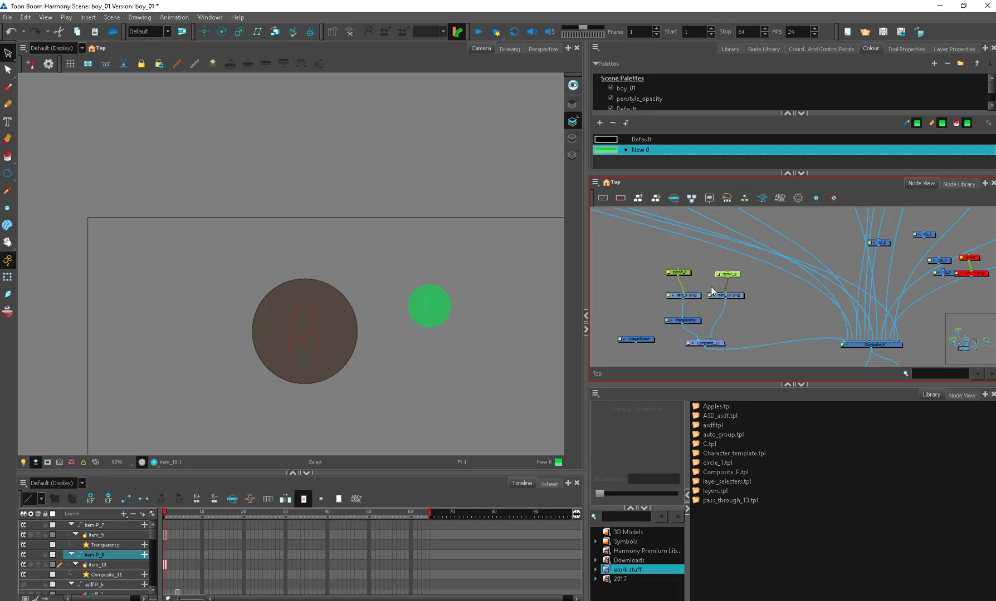
{"action": "key", "text": "shift+t"}
{"action": "left_click", "coordinate": [751, 328]}
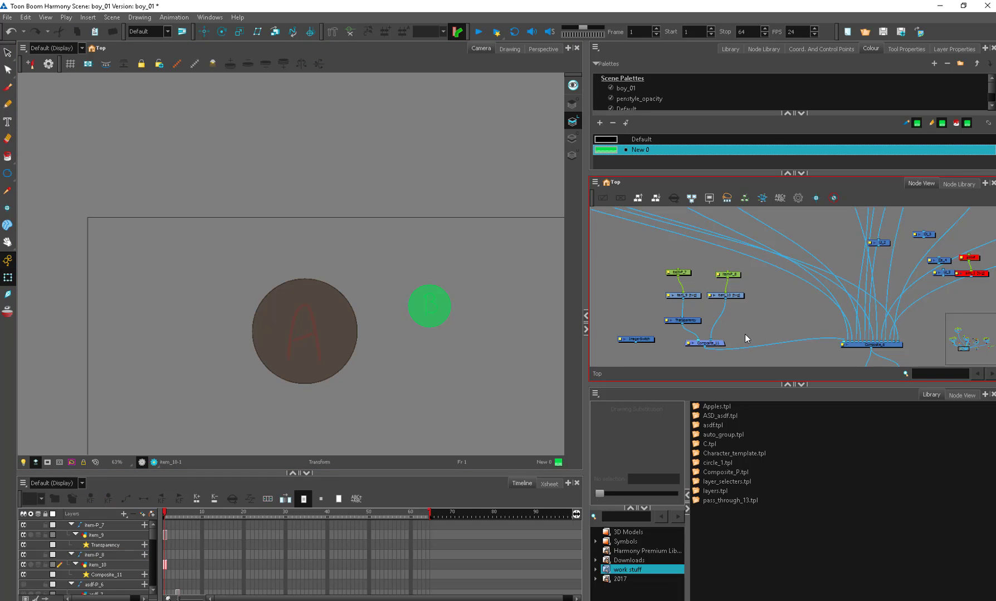
Search the node library for "remove" and add a Remove-Transparency node below item_10 in the network.
{"action": "left_click_drag", "start_coordinate": [744, 335], "coordinate": [746, 326]}
{"action": "left_click_drag", "start_coordinate": [446, 389], "coordinate": [440, 366]}
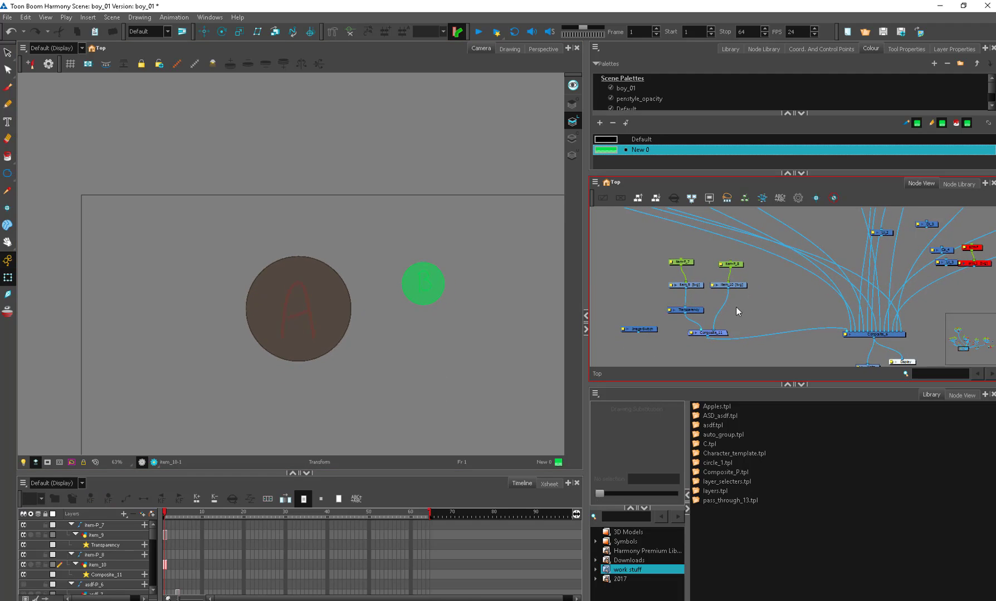
{"action": "left_click_drag", "start_coordinate": [696, 313], "coordinate": [692, 290]}
{"action": "left_click", "coordinate": [762, 294]}
{"action": "left_click", "coordinate": [790, 60]}
{"action": "left_click", "coordinate": [763, 49]}
{"action": "left_click", "coordinate": [819, 49]}
{"action": "left_click", "coordinate": [764, 49]}
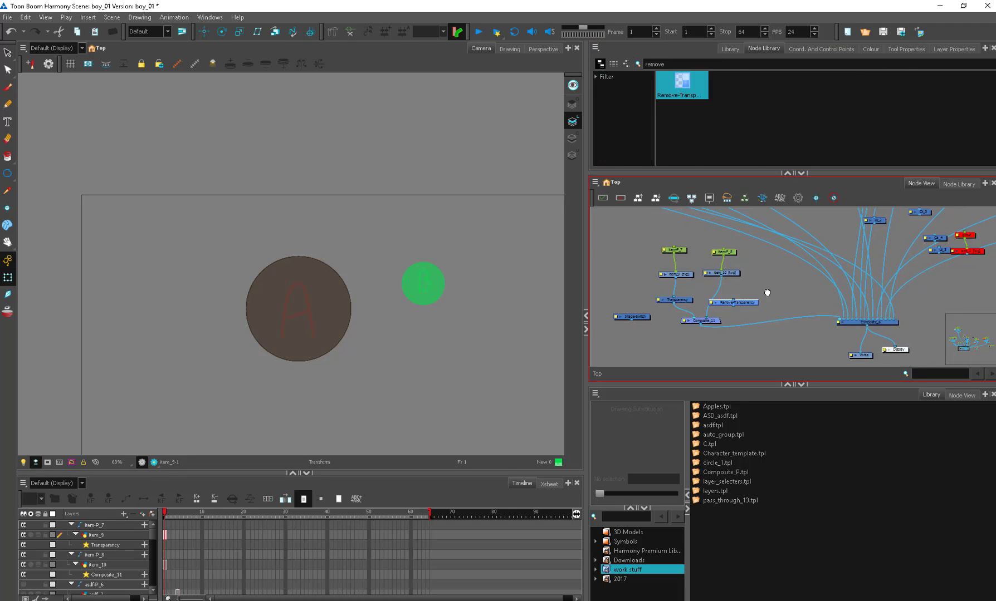
Take the Transparency node out of the connection between item_9 and Composite_11.
{"action": "scroll", "coordinate": [767, 293], "scroll_direction": "up", "scroll_amount": 1}
{"action": "left_click_drag", "start_coordinate": [693, 242], "coordinate": [661, 254]}
{"action": "left_click", "coordinate": [729, 280]}
{"action": "left_click_drag", "start_coordinate": [666, 302], "coordinate": [623, 299]}
Copy the green B circle from item_10 into item_9's overlay art and place it above its original position.
{"action": "left_click_drag", "start_coordinate": [723, 270], "coordinate": [720, 269]}
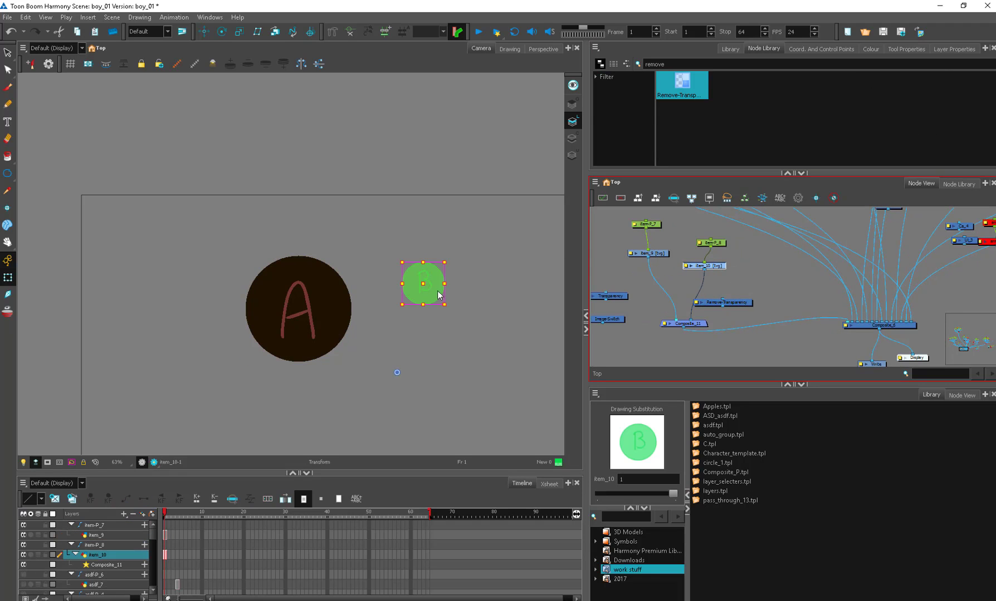
{"action": "mouse_move", "coordinate": [428, 286]}
{"action": "left_mouse_down"}
{"action": "mouse_move", "coordinate": [410, 263]}
{"action": "mouse_move", "coordinate": [428, 280]}
{"action": "left_mouse_up"}
{"action": "key", "text": "ctrl+z"}
{"action": "left_click", "coordinate": [735, 273]}
{"action": "left_click", "coordinate": [710, 267]}
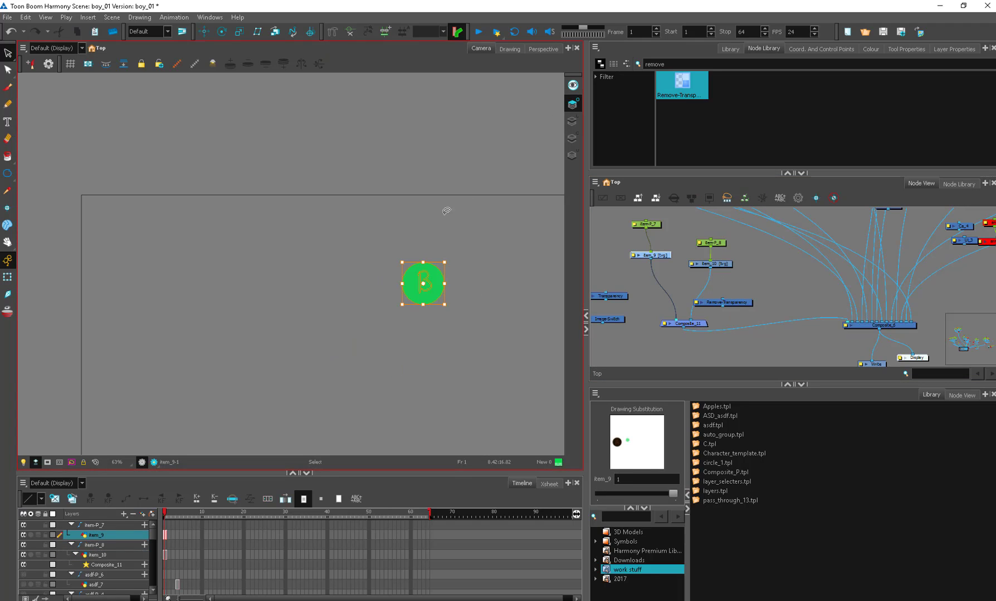
{"action": "left_click_drag", "start_coordinate": [437, 273], "coordinate": [416, 228]}
Disable the item-P_8 and item_10 nodes, and move the item-P_7 peg down just above item_9.
{"action": "left_click_drag", "start_coordinate": [686, 233], "coordinate": [706, 275]}
{"action": "key", "text": "d"}
{"action": "left_click_drag", "start_coordinate": [654, 255], "coordinate": [677, 252]}
{"action": "scroll", "coordinate": [677, 252], "scroll_direction": "up", "scroll_amount": 1}
{"action": "left_click", "coordinate": [665, 216]}
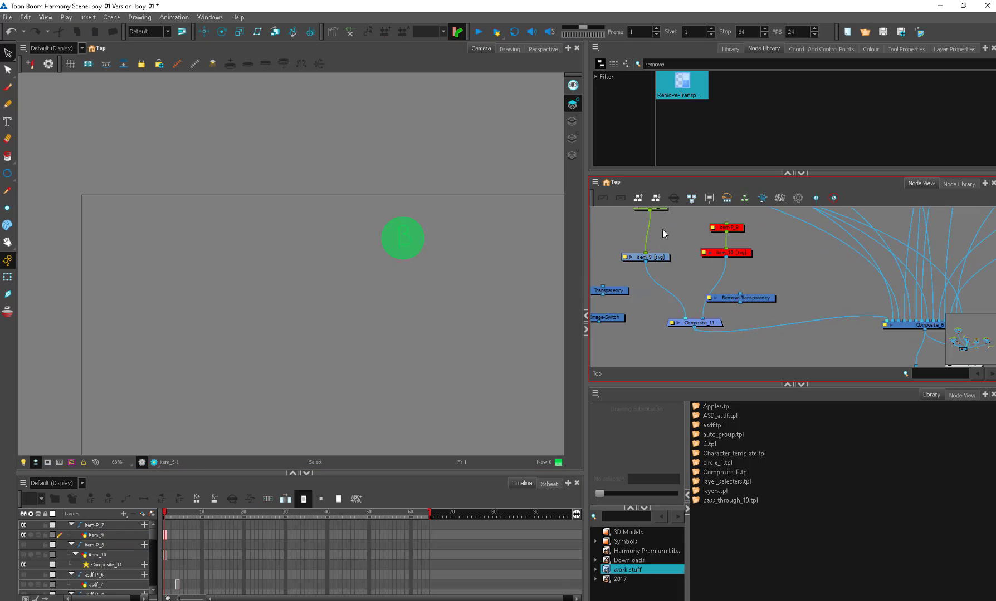
{"action": "left_click_drag", "start_coordinate": [662, 211], "coordinate": [656, 238]}
Examine item_9's line art layer and return to its overlay art layer.
{"action": "left_click", "coordinate": [572, 121]}
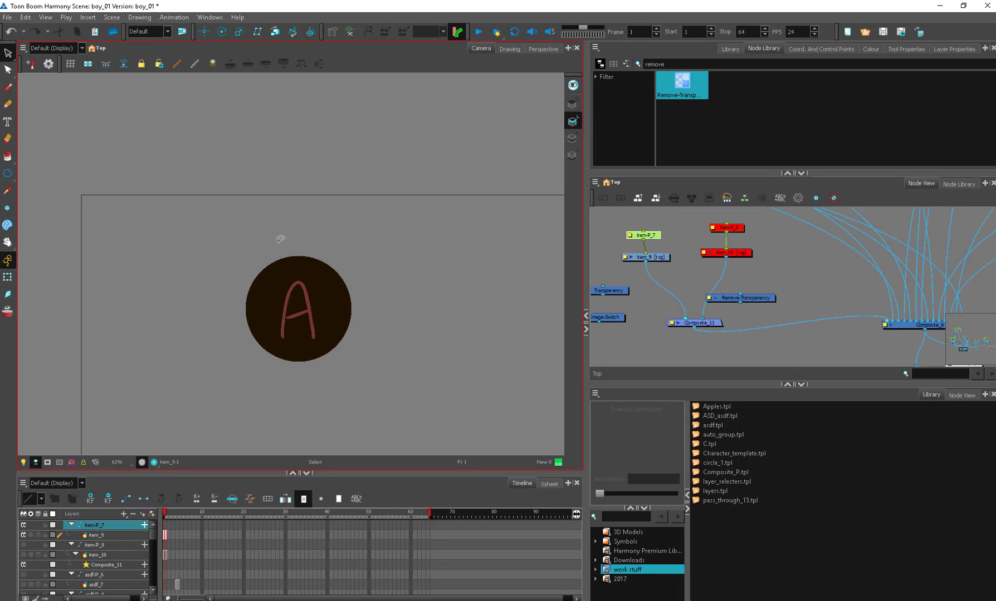
{"action": "left_click", "coordinate": [256, 287]}
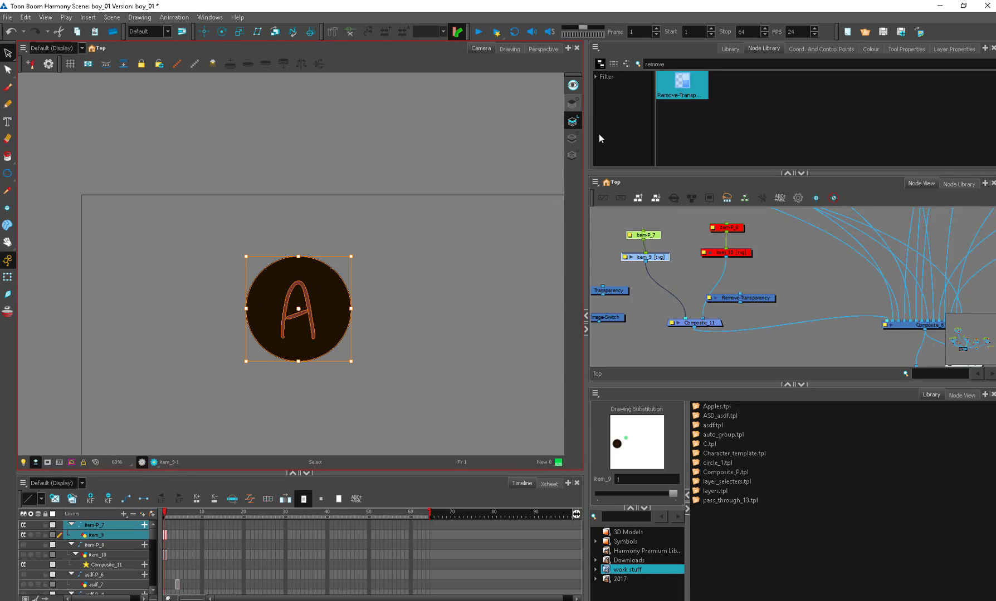
{"action": "left_click", "coordinate": [572, 105]}
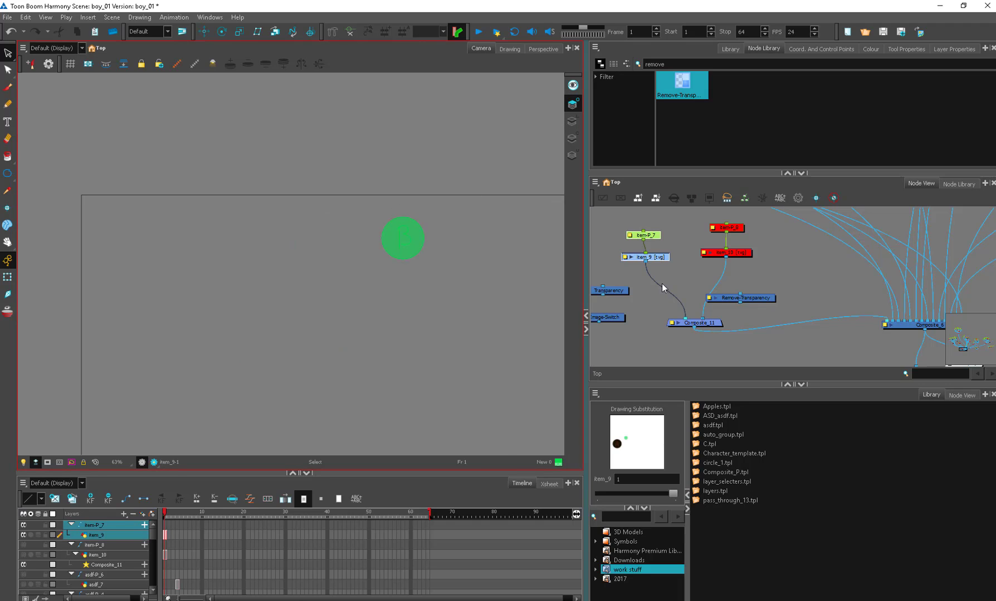
Add the layer_selecters.tpl template to the network and connect its La_5 and Ol_5 nodes between item_9 and Composite_11.
{"action": "left_click", "coordinate": [724, 445]}
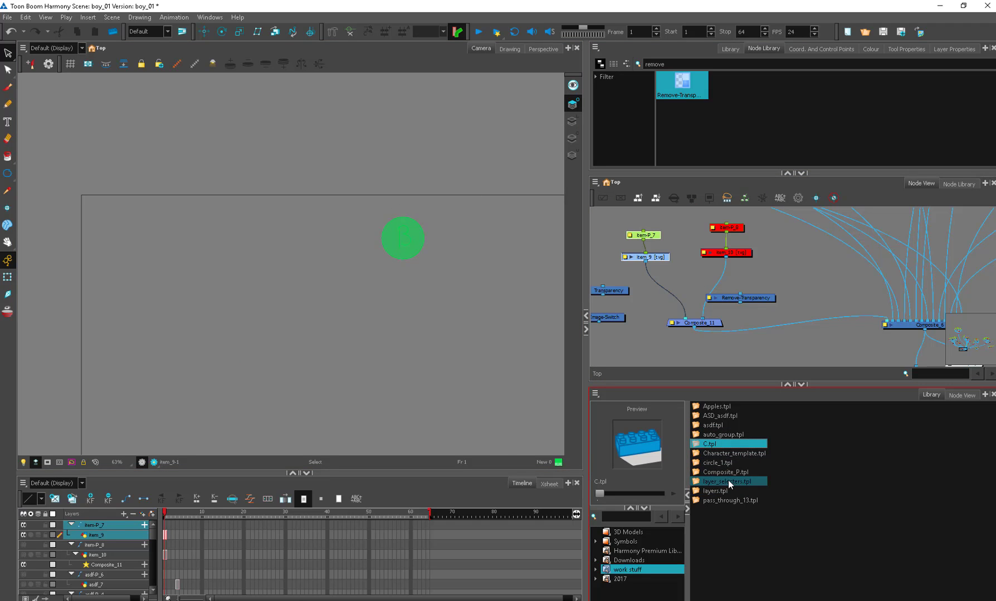
{"action": "left_click_drag", "start_coordinate": [730, 480], "coordinate": [891, 291]}
{"action": "left_click", "coordinate": [827, 281]}
{"action": "left_click_drag", "start_coordinate": [849, 264], "coordinate": [713, 310]}
{"action": "left_click_drag", "start_coordinate": [715, 274], "coordinate": [696, 310]}
Try moving item_9's A and B circles together in the camera view.
{"action": "left_click", "coordinate": [731, 277]}
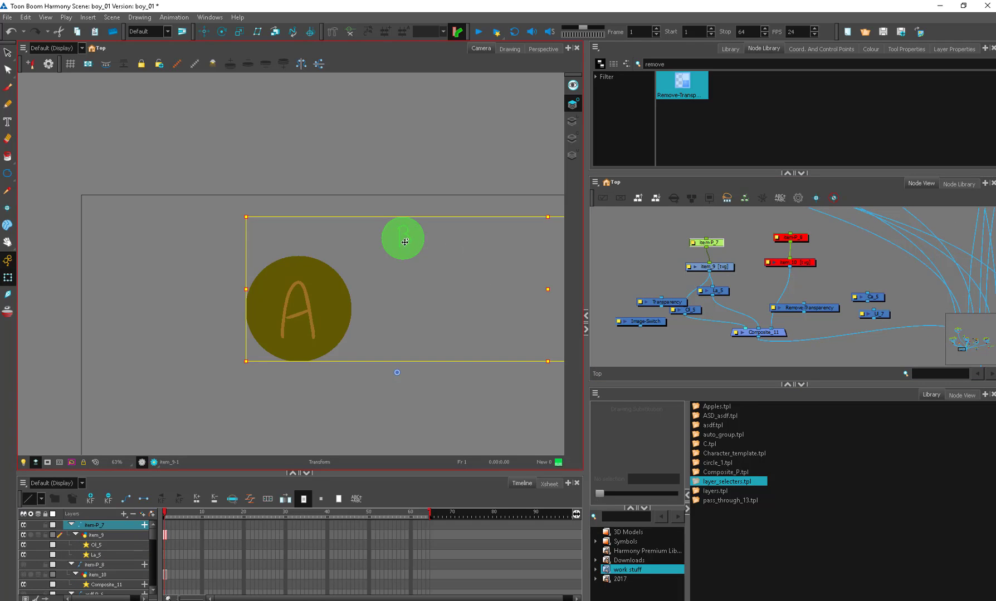
{"action": "key", "text": "Escape"}
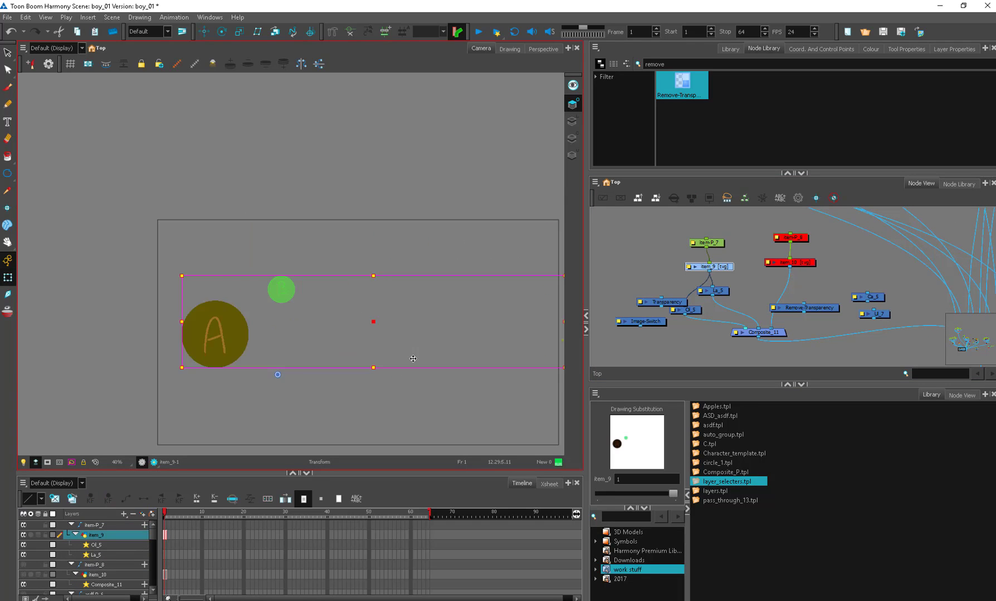
{"action": "mouse_move", "coordinate": [414, 360]}
{"action": "left_mouse_down"}
{"action": "mouse_move", "coordinate": [484, 245]}
{"action": "mouse_move", "coordinate": [500, 247]}
{"action": "mouse_move", "coordinate": [466, 315]}
{"action": "mouse_move", "coordinate": [521, 265]}
{"action": "left_mouse_up"}
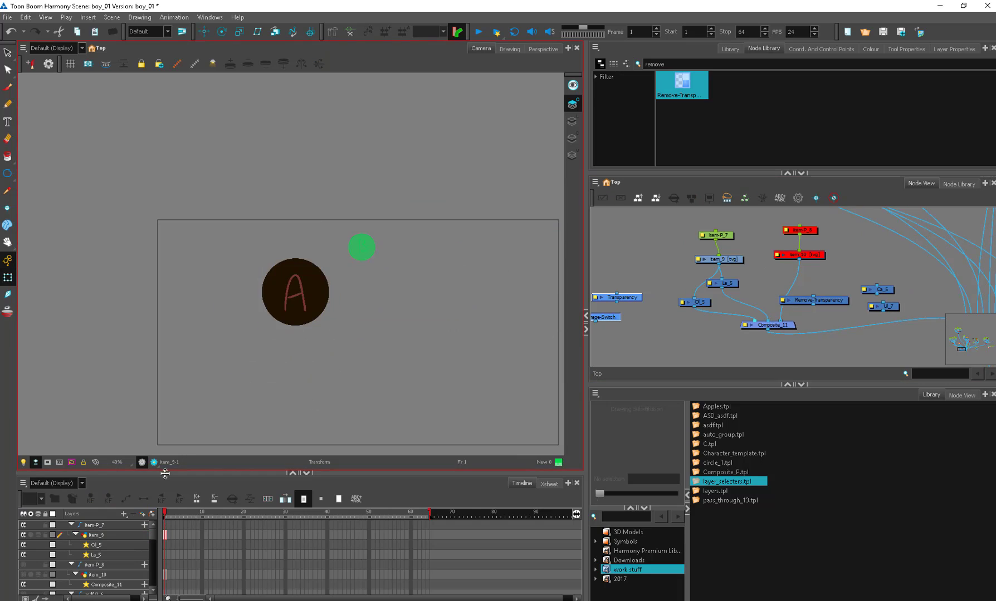
Check the render preview, and insert the Remove-Transparency node between Ol_5 and Composite_11.
{"action": "left_click", "coordinate": [154, 462]}
{"action": "left_click", "coordinate": [154, 463]}
{"action": "left_click_drag", "start_coordinate": [791, 303], "coordinate": [669, 288]}
{"action": "scroll", "coordinate": [722, 310], "scroll_direction": "up", "scroll_amount": 1}
{"action": "left_click_drag", "start_coordinate": [707, 321], "coordinate": [712, 308]}
{"action": "left_click", "coordinate": [716, 309]}
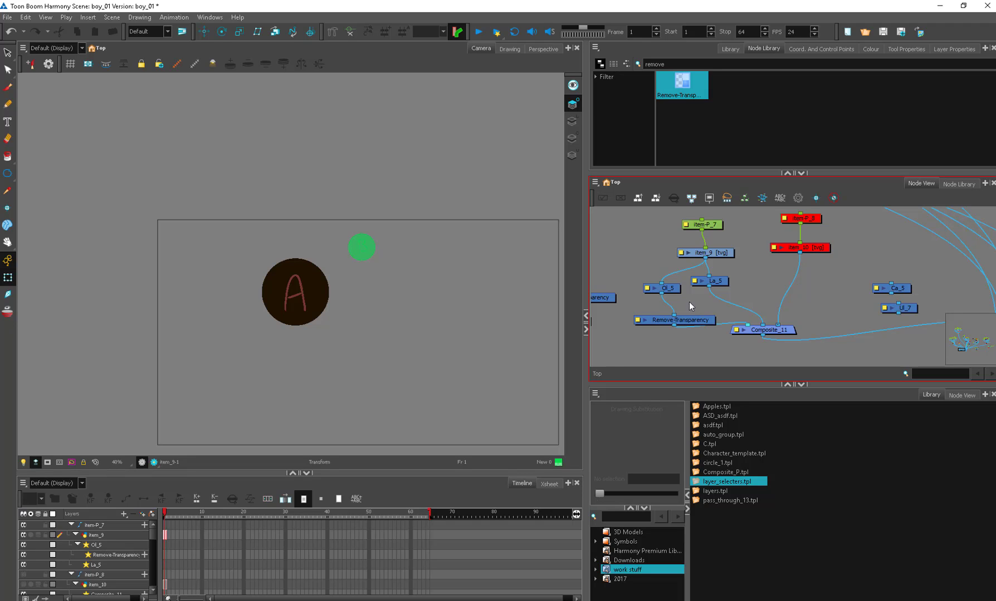
Review the Remove-Transparency node's threshold and its colour and alpha transparency options.
{"action": "double_click", "coordinate": [649, 320]}
{"action": "left_click_drag", "start_coordinate": [578, 228], "coordinate": [577, 236]}
{"action": "left_click", "coordinate": [582, 291]}
{"action": "double_click", "coordinate": [668, 322]}
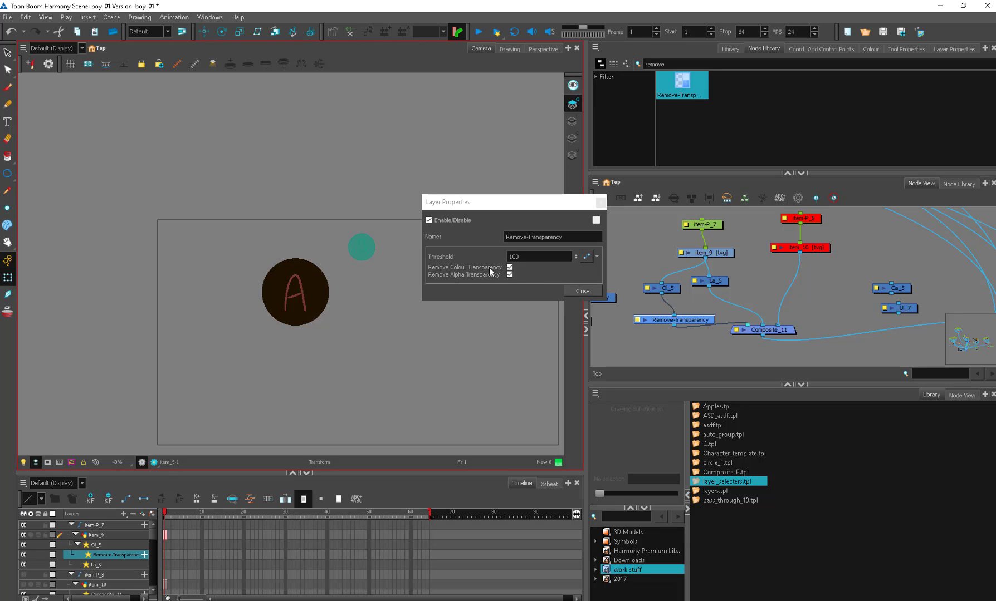
{"action": "left_click", "coordinate": [582, 290]}
{"action": "left_click", "coordinate": [616, 269]}
Render the camera view to examine how the A and B circles come out.
{"action": "left_click", "coordinate": [154, 462]}
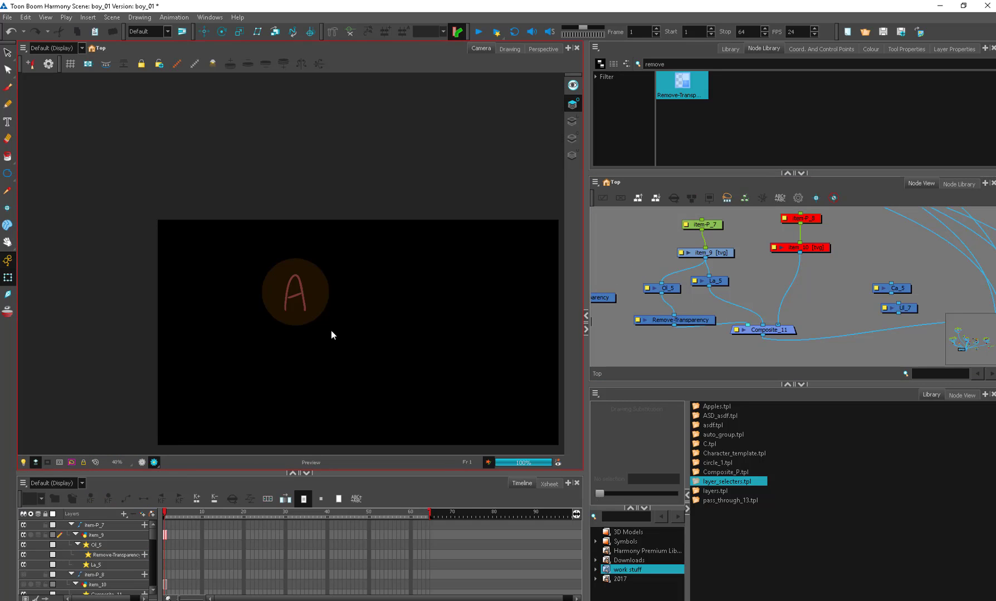
{"action": "scroll", "coordinate": [357, 316], "scroll_direction": "up", "scroll_amount": 2}
{"action": "left_click", "coordinate": [151, 462]}
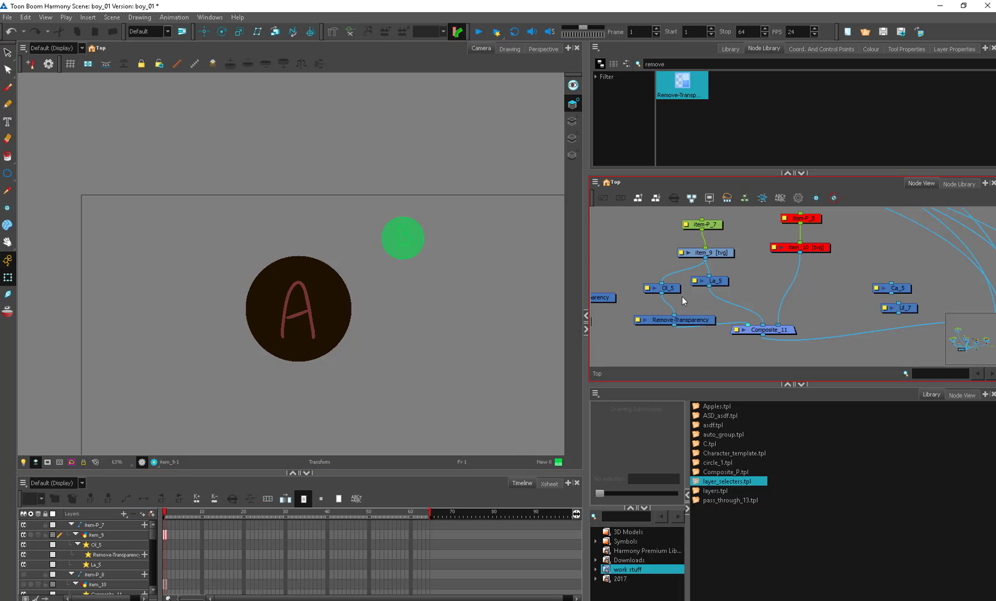
Tidy the Remove-Transparency and Ol_5 nodes so they line up beneath item_9.
{"action": "left_click_drag", "start_coordinate": [700, 316], "coordinate": [694, 311]}
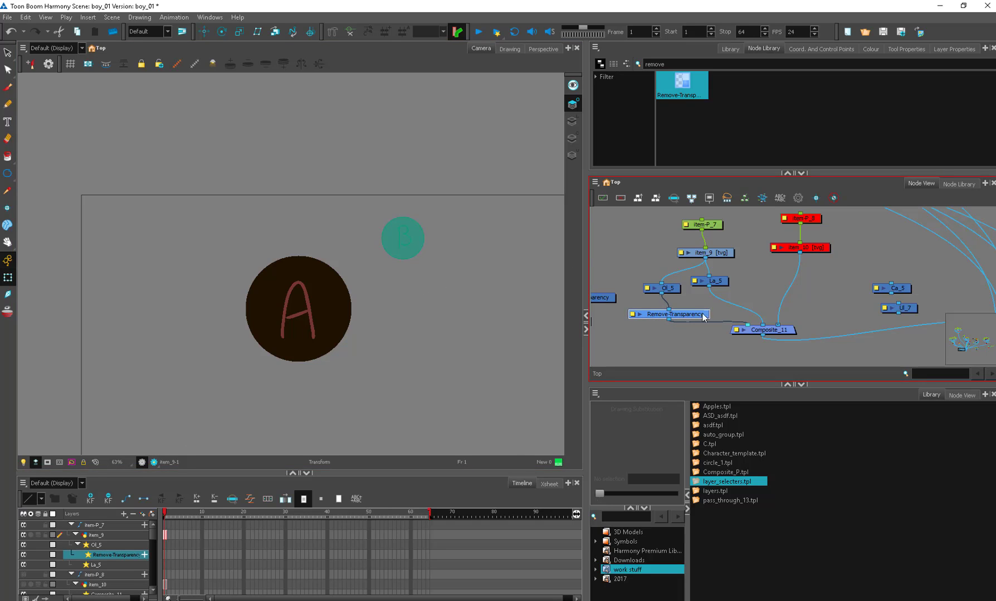
{"action": "left_click_drag", "start_coordinate": [681, 315], "coordinate": [668, 281]}
Try moving item_9's drawing slightly up and to the right.
{"action": "left_click", "coordinate": [407, 244]}
{"action": "left_click_drag", "start_coordinate": [407, 245], "coordinate": [433, 236]}
{"action": "key", "text": "ctrl+z"}
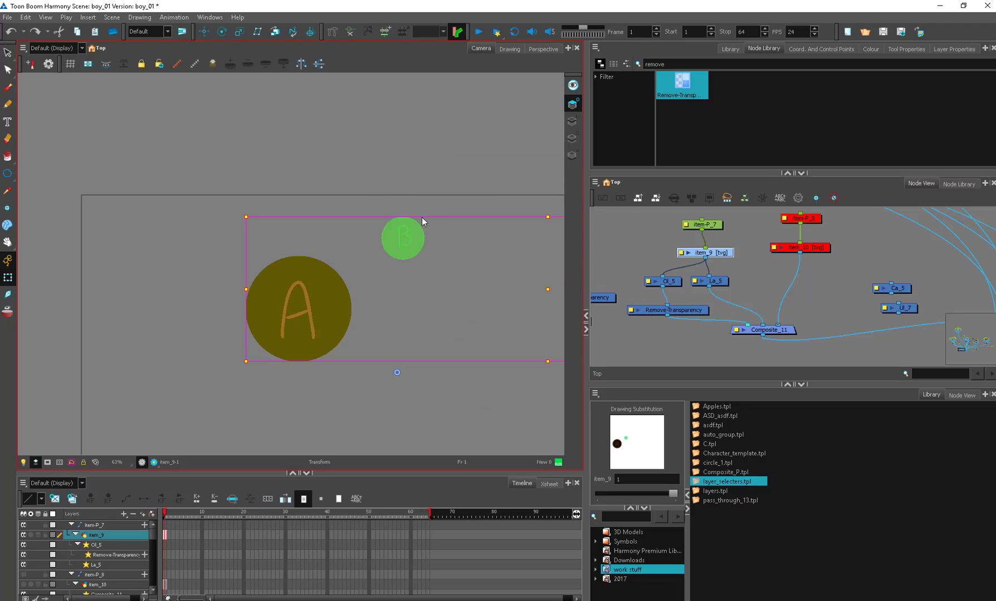
Sketch a freehand elongated shape with a small arrow on item_9's line art layer, using the Brush tool.
{"action": "key", "text": "2"}
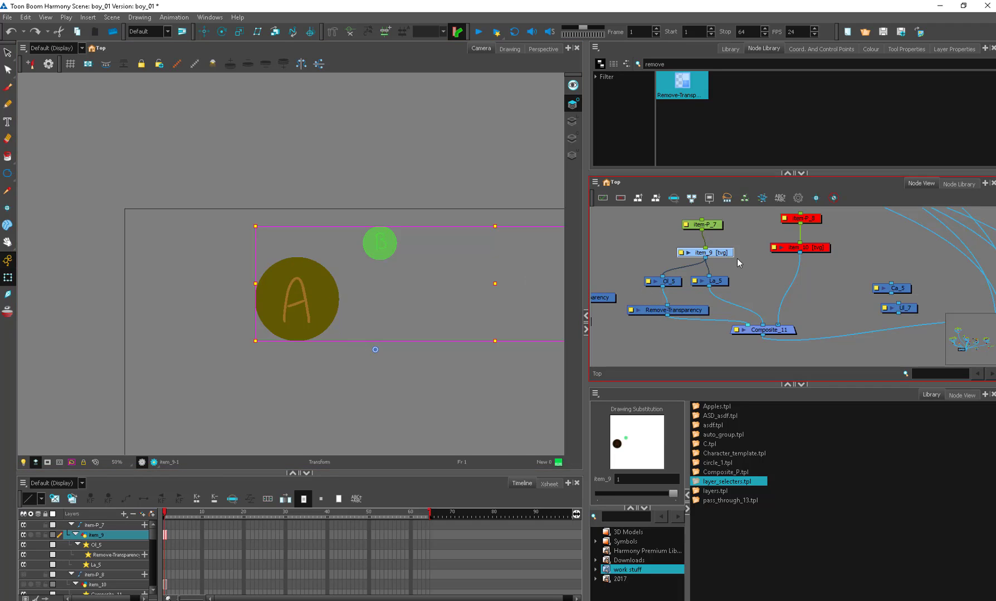
{"action": "key", "text": "alt+b"}
{"action": "key", "text": "l"}
{"action": "left_click_drag", "start_coordinate": [424, 422], "coordinate": [357, 378]}
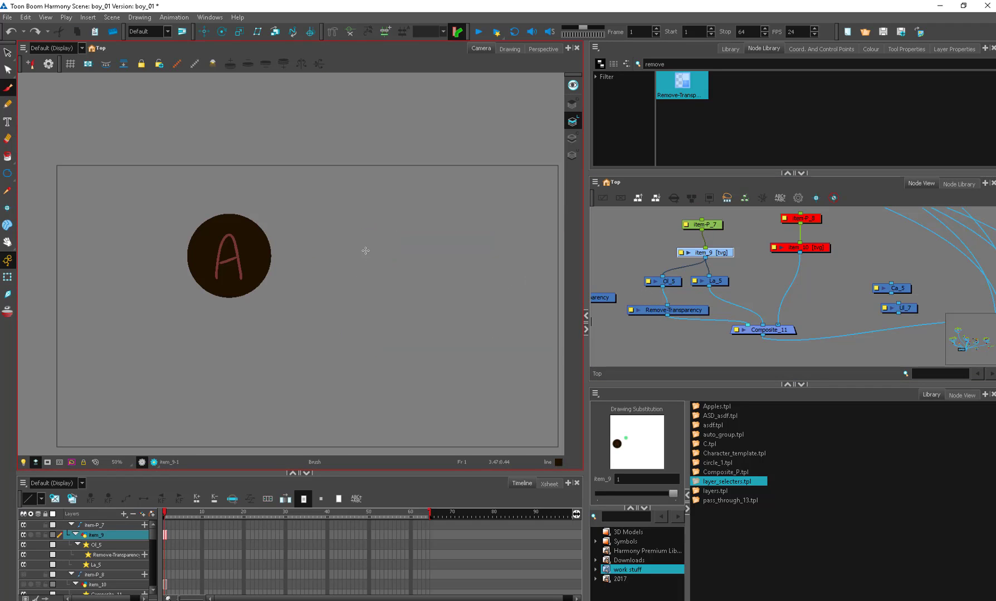
{"action": "mouse_move", "coordinate": [363, 257]}
{"action": "left_mouse_down"}
{"action": "mouse_move", "coordinate": [344, 333]}
{"action": "mouse_move", "coordinate": [385, 387]}
{"action": "mouse_move", "coordinate": [386, 249]}
{"action": "mouse_move", "coordinate": [352, 291]}
{"action": "mouse_move", "coordinate": [380, 399]}
{"action": "mouse_move", "coordinate": [374, 304]}
{"action": "mouse_move", "coordinate": [390, 396]}
{"action": "left_mouse_up"}
{"action": "left_click_drag", "start_coordinate": [314, 294], "coordinate": [349, 295]}
{"action": "left_click_drag", "start_coordinate": [333, 286], "coordinate": [337, 301]}
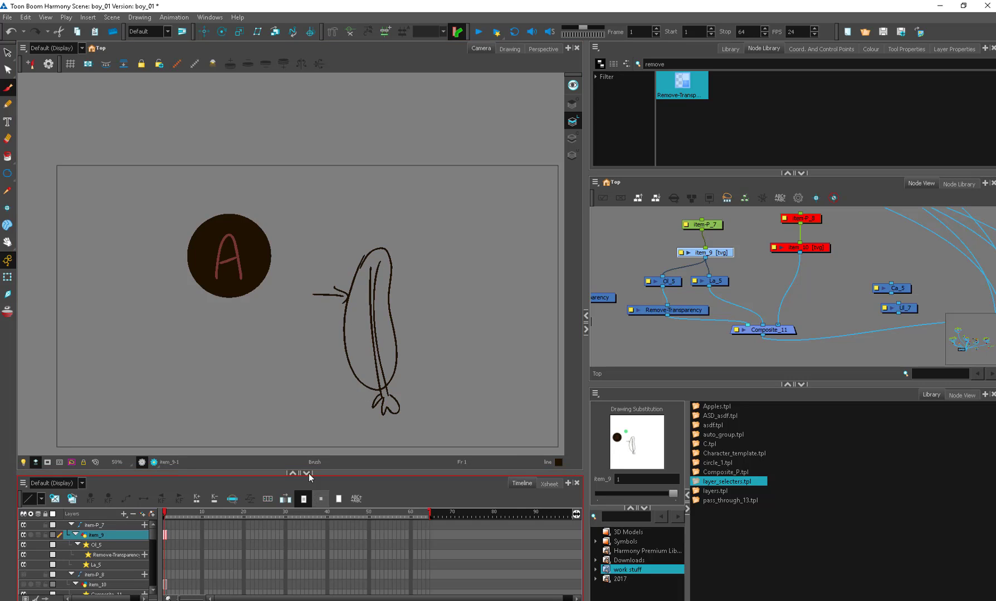
Delete the freehand brush sketch from item_9's line art layer.
{"action": "key", "text": "alt+s"}
{"action": "mouse_move", "coordinate": [375, 221]}
{"action": "left_mouse_down"}
{"action": "mouse_move", "coordinate": [444, 394]}
{"action": "mouse_move", "coordinate": [393, 229]}
{"action": "left_mouse_up"}
{"action": "key", "text": "Delete"}
{"action": "key", "text": "shift+t"}
Delete the stray artwork that stretches item_9's bounding box far beyond its two circles.
{"action": "left_click", "coordinate": [624, 234]}
{"action": "left_click", "coordinate": [315, 206]}
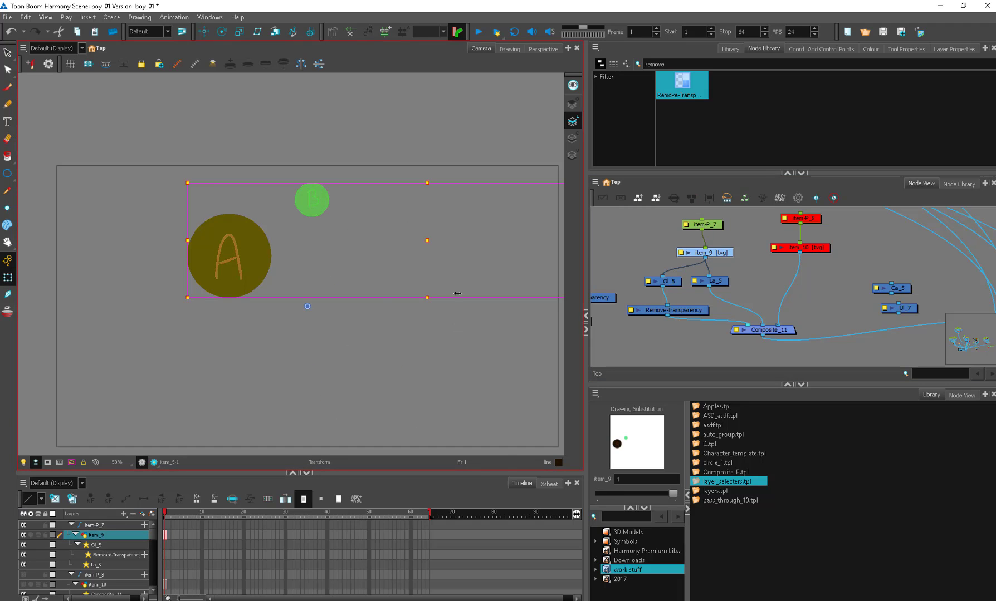
{"action": "left_click_drag", "start_coordinate": [448, 283], "coordinate": [407, 291]}
{"action": "key", "text": "1"}
{"action": "left_click", "coordinate": [545, 193]}
{"action": "key", "text": "alt+s"}
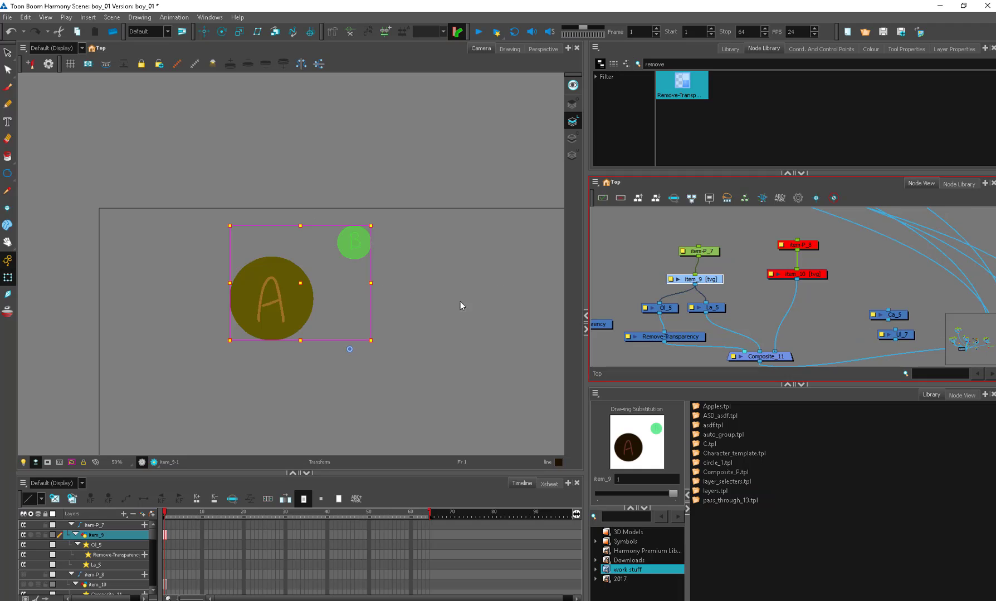
Enable the item-P_8 and item_10 nodes again.
{"action": "left_click_drag", "start_coordinate": [814, 236], "coordinate": [835, 277]}
{"action": "key", "text": "a"}
{"action": "left_click", "coordinate": [835, 278]}
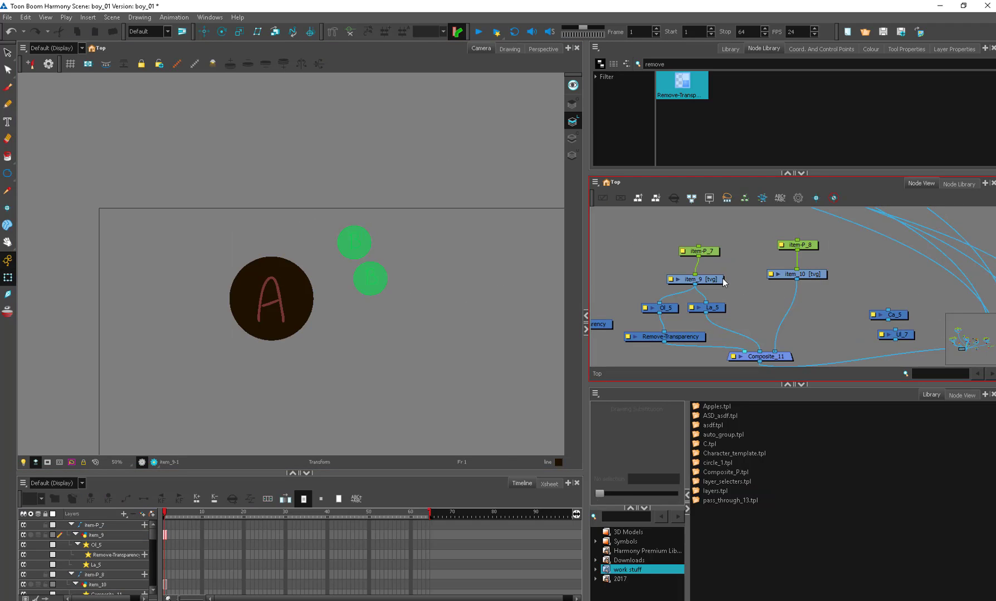
Delete the copied green B circle from item_9's overlay art layer.
{"action": "left_click", "coordinate": [713, 279]}
{"action": "key", "text": "alt+s"}
{"action": "left_click", "coordinate": [572, 103]}
{"action": "left_click", "coordinate": [356, 235]}
{"action": "key", "text": "Delete"}
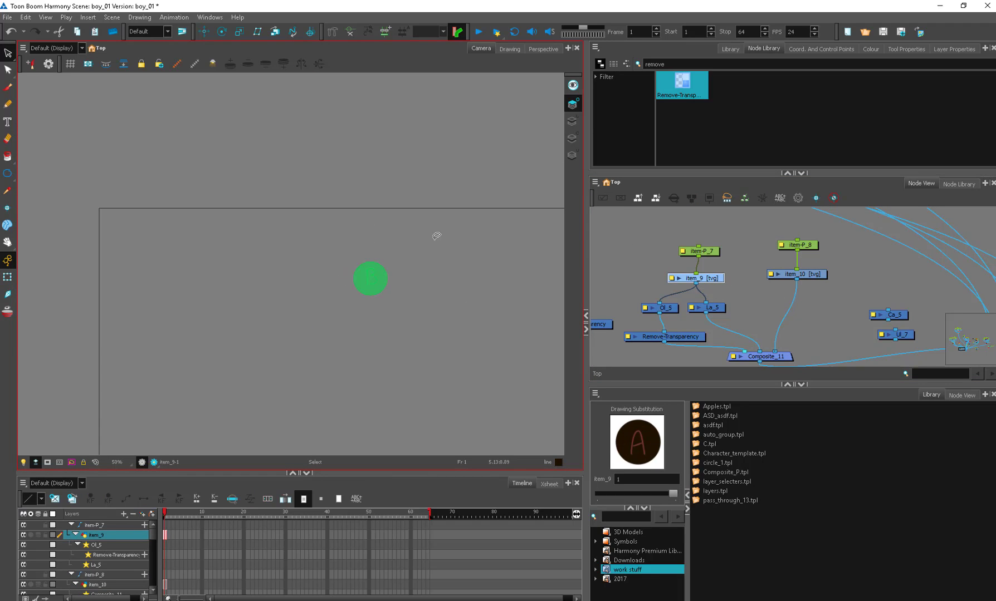
Move the Remove-Transparency node between item_10 and Composite_11, and delete the Ol_5 and La_5 nodes.
{"action": "left_click_drag", "start_coordinate": [687, 337], "coordinate": [812, 316]}
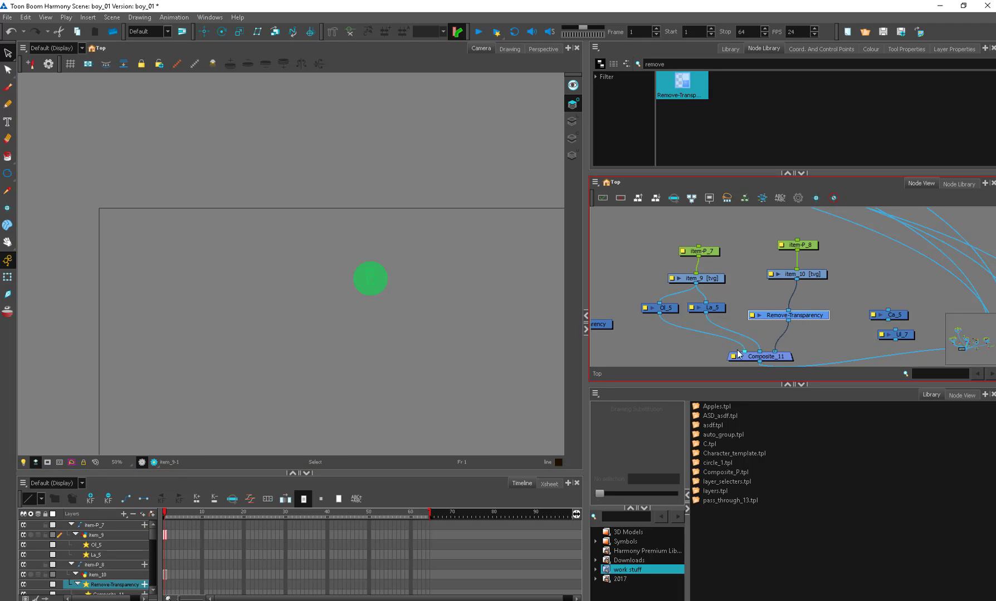
{"action": "left_click_drag", "start_coordinate": [743, 352], "coordinate": [730, 293]}
{"action": "key", "text": "Delete"}
{"action": "left_click_drag", "start_coordinate": [821, 314], "coordinate": [818, 310]}
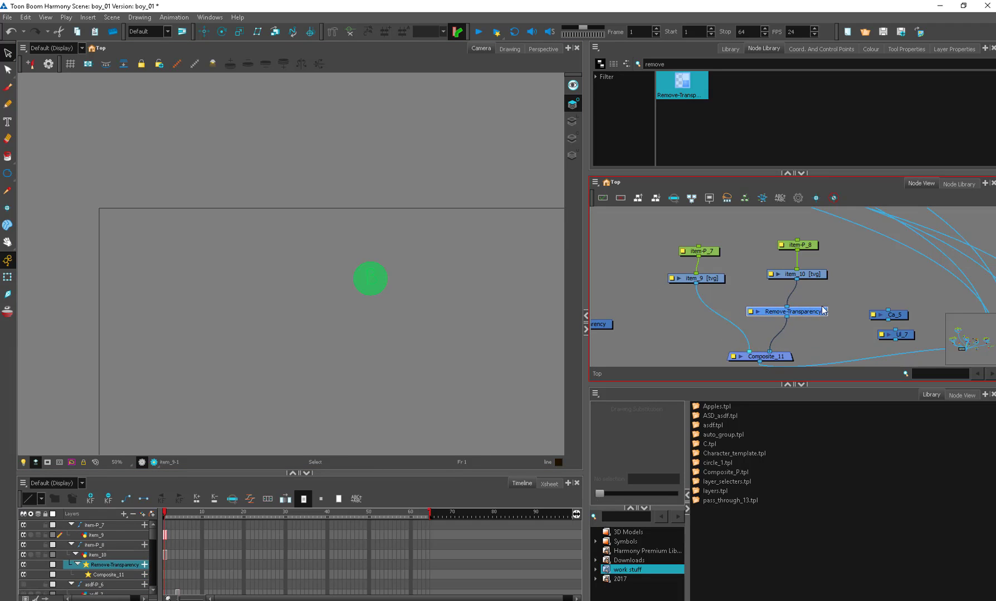
Lower the alpha of the green New 0 colour used in the item_10 drawing to 179.
{"action": "left_click", "coordinate": [809, 275]}
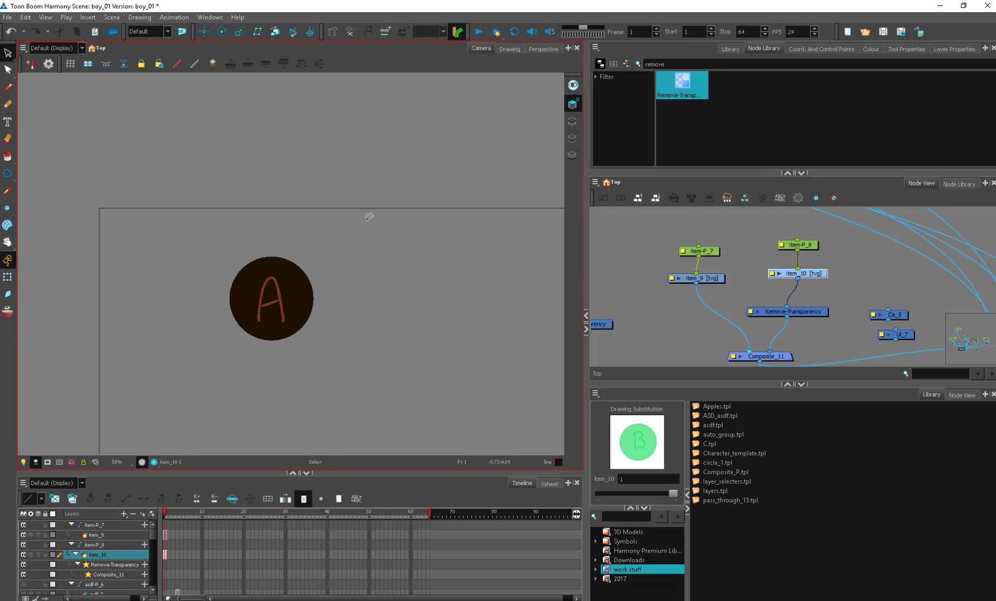
{"action": "key", "text": "2"}
{"action": "key", "text": "2"}
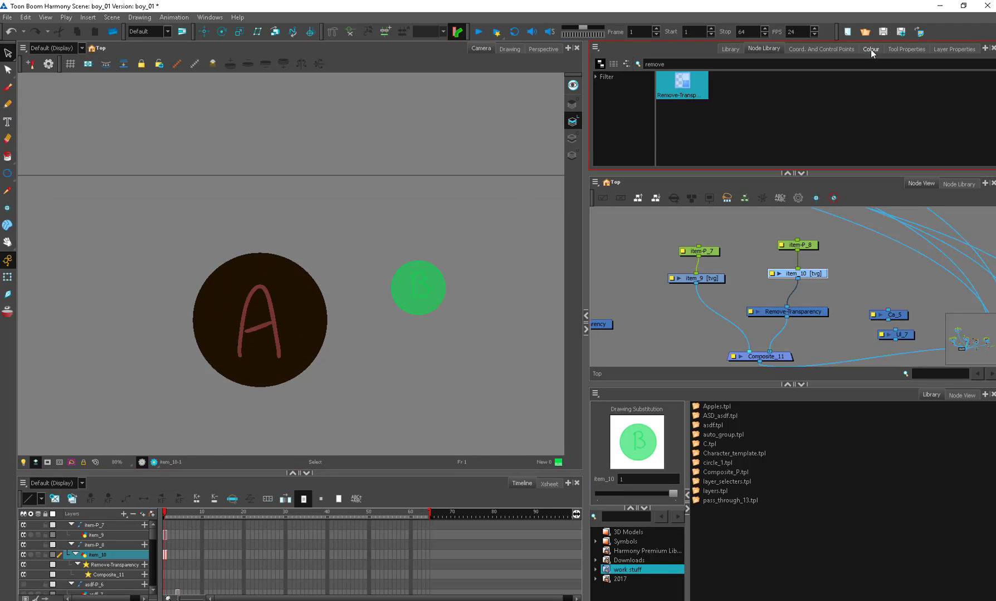
{"action": "left_click", "coordinate": [870, 49]}
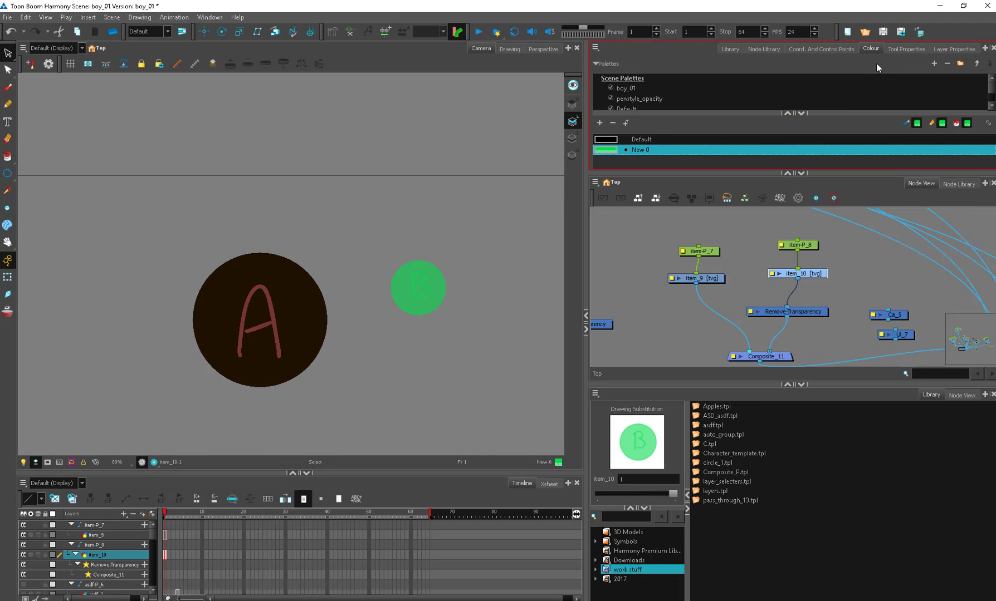
{"action": "double_click", "coordinate": [627, 151]}
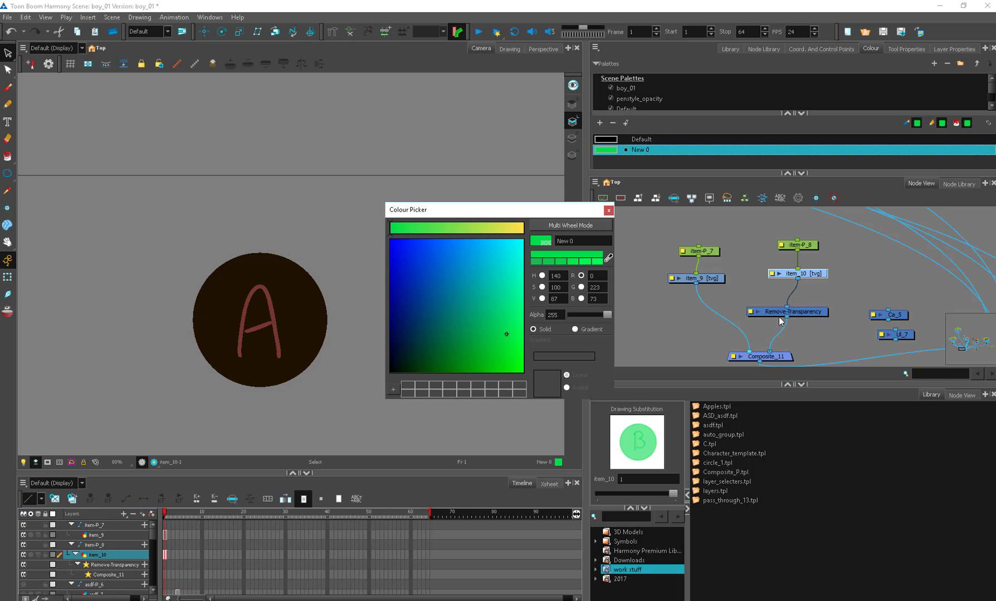
{"action": "left_click_drag", "start_coordinate": [607, 315], "coordinate": [590, 315]}
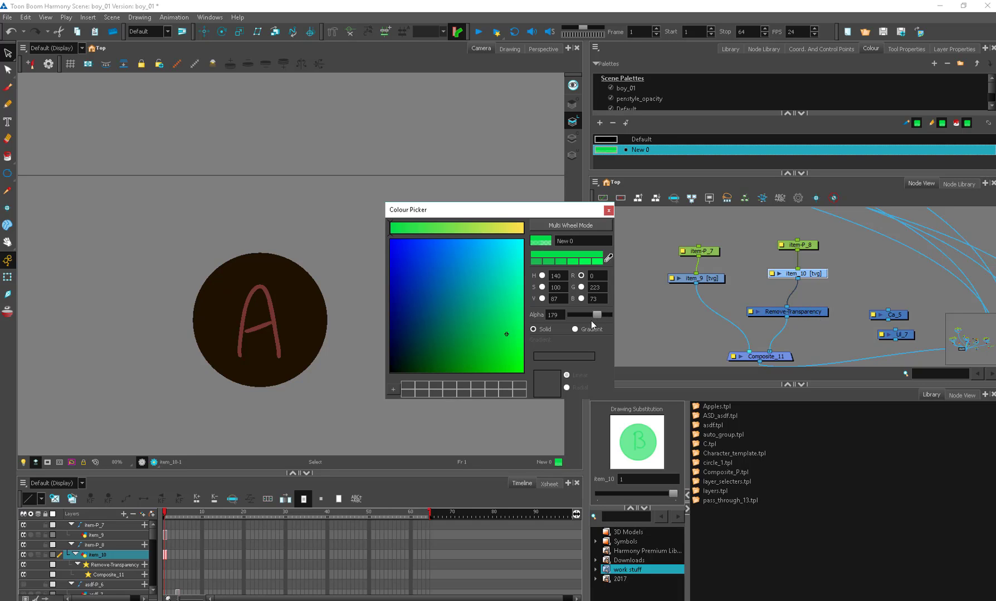
{"action": "left_click", "coordinate": [609, 211]}
Connect item-P_7 beneath item-P_8, then move the A and B circles together up and to the right with the Transform tool.
{"action": "left_click", "coordinate": [419, 284]}
{"action": "left_click", "coordinate": [30, 266]}
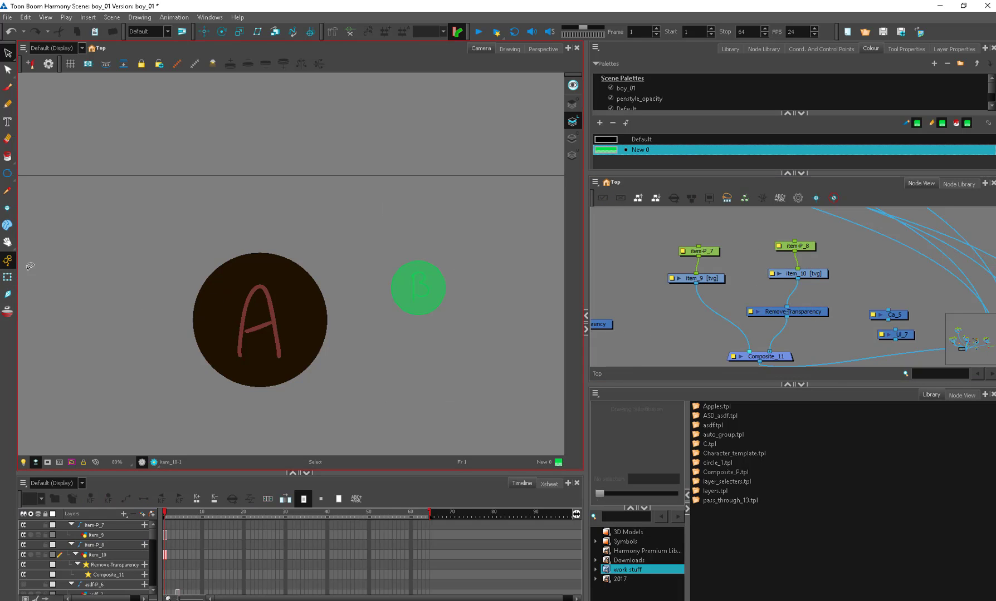
{"action": "left_click_drag", "start_coordinate": [798, 246], "coordinate": [698, 247]}
{"action": "key", "text": "shift+t"}
{"action": "left_click", "coordinate": [419, 288]}
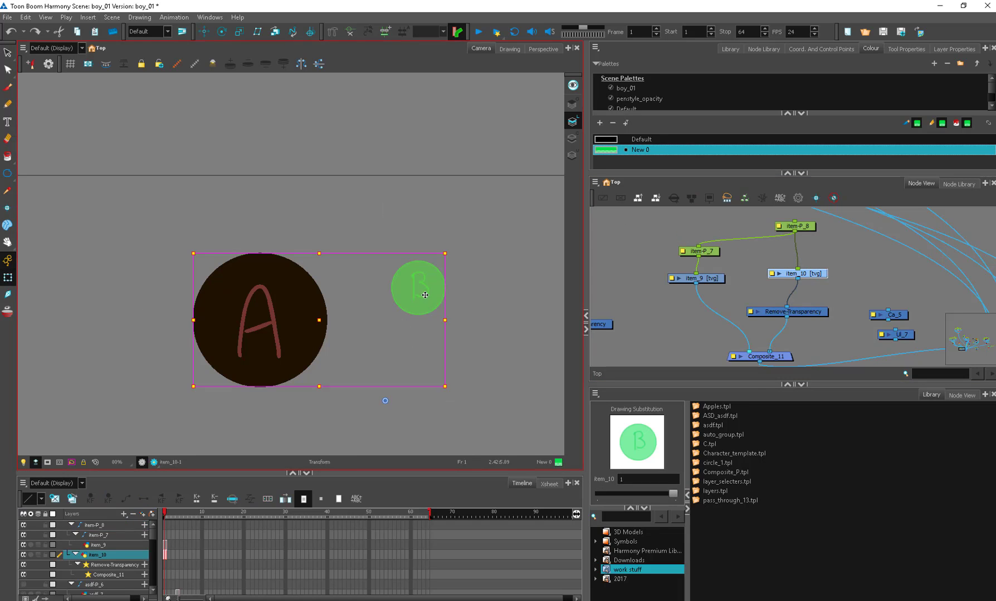
{"action": "left_click_drag", "start_coordinate": [424, 292], "coordinate": [510, 238]}
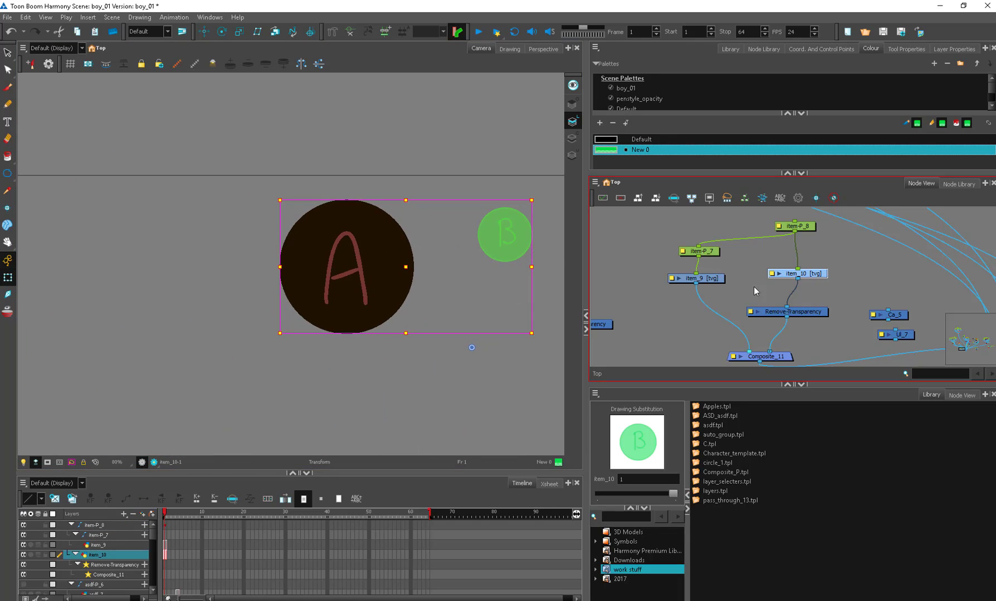
Delete the Remove-Transparency node between item_10 and Composite_11.
{"action": "scroll", "coordinate": [784, 300], "scroll_direction": "down", "scroll_amount": 2}
{"action": "left_click_drag", "start_coordinate": [793, 281], "coordinate": [742, 300]}
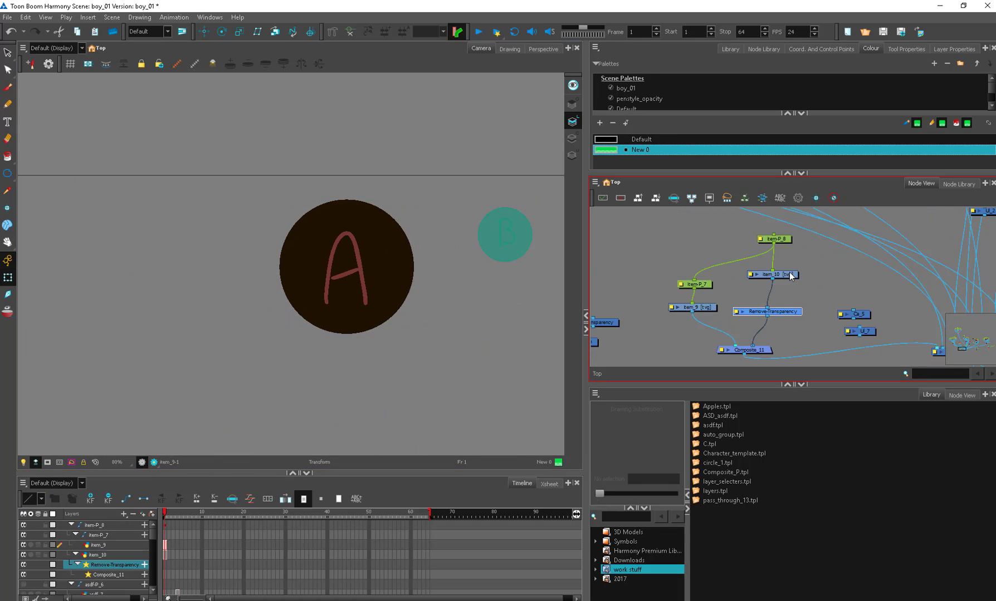
{"action": "key", "text": "Delete"}
Create a function on item-P_7's X position in its layer properties, and return the attribute to Local.
{"action": "left_click_drag", "start_coordinate": [787, 276], "coordinate": [689, 332]}
{"action": "scroll", "coordinate": [727, 294], "scroll_direction": "up", "scroll_amount": 1}
{"action": "double_click", "coordinate": [689, 301]}
{"action": "left_click_drag", "start_coordinate": [531, 209], "coordinate": [608, 147]}
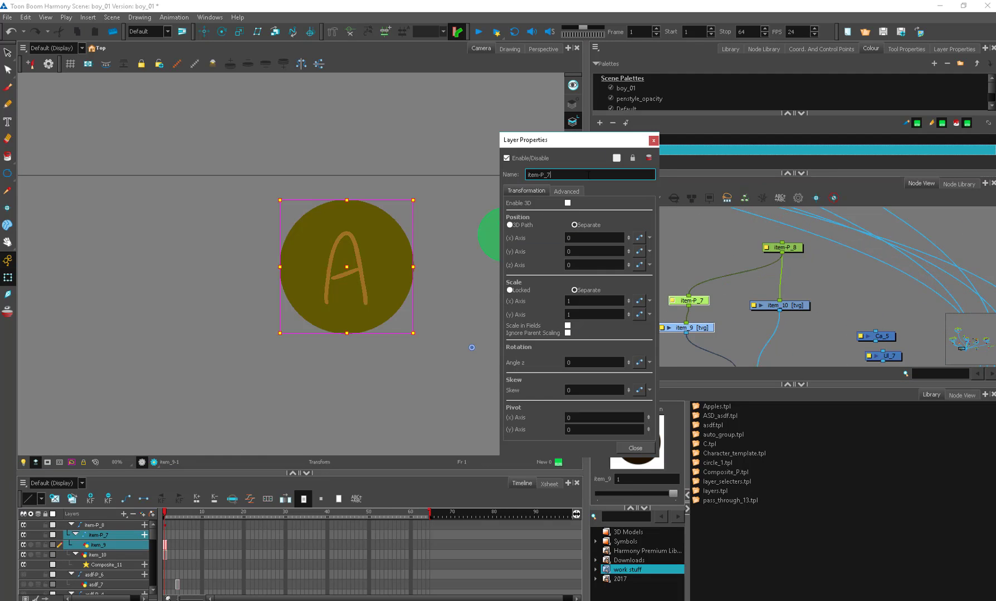
{"action": "left_click", "coordinate": [650, 238]}
{"action": "mouse_move", "coordinate": [704, 290]}
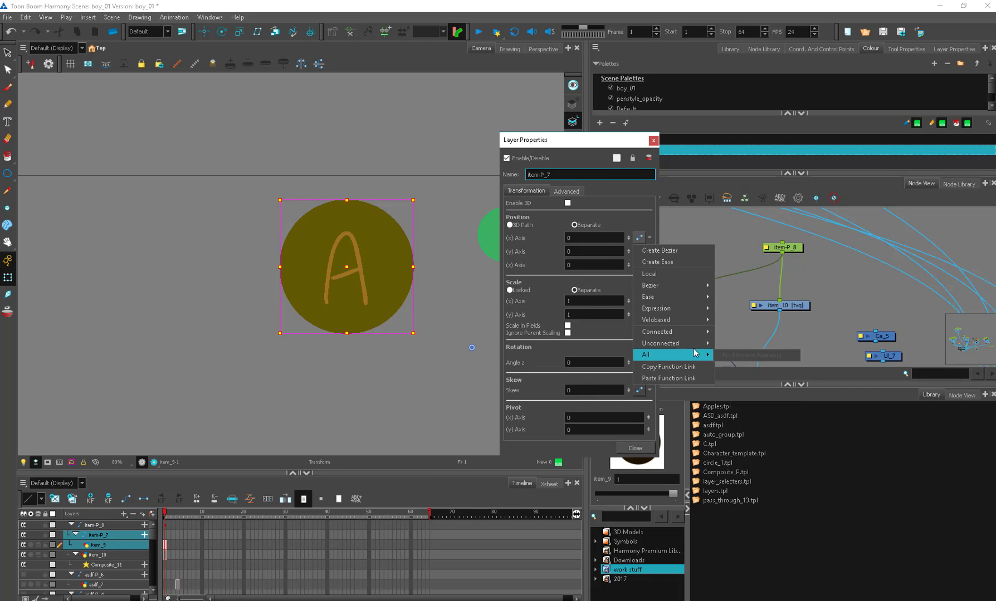
{"action": "left_click", "coordinate": [662, 250]}
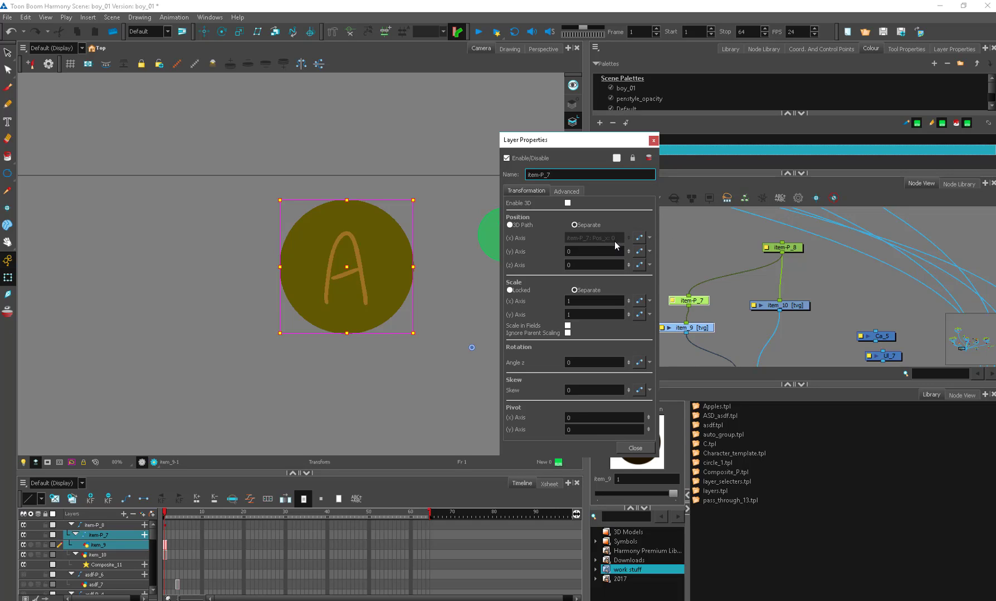
{"action": "left_click", "coordinate": [648, 238]}
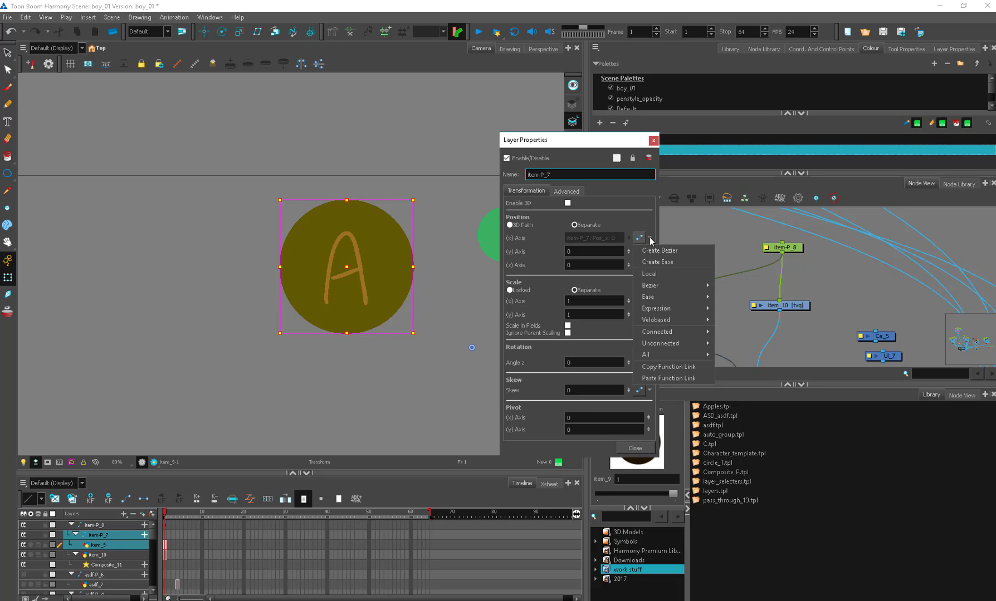
{"action": "left_click", "coordinate": [665, 275]}
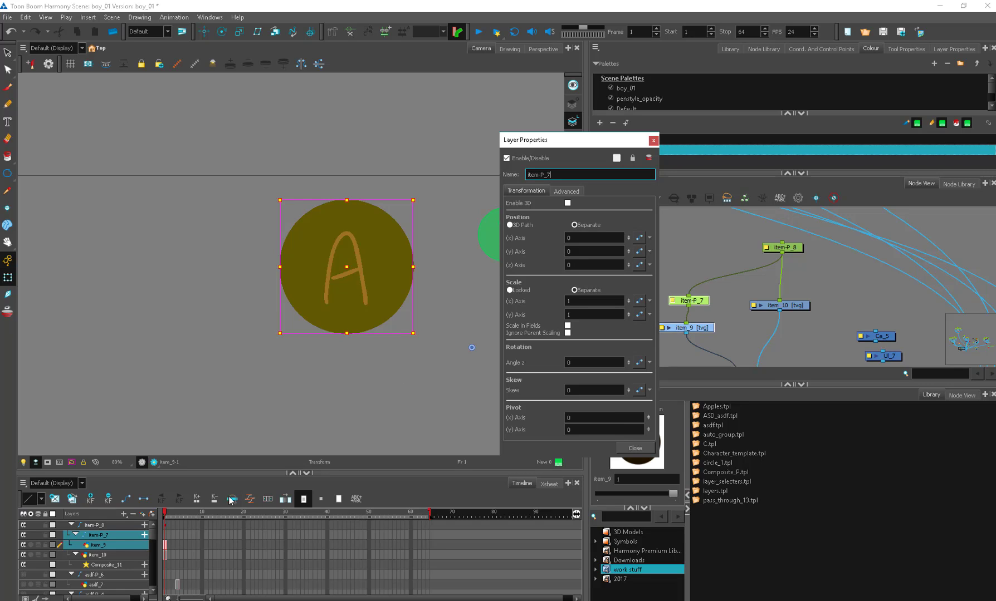
Add keyframes to item-P_7 at four spaced frames on the timeline, the last at frame 39.
{"action": "left_click", "coordinate": [186, 540]}
{"action": "left_click", "coordinate": [194, 536]}
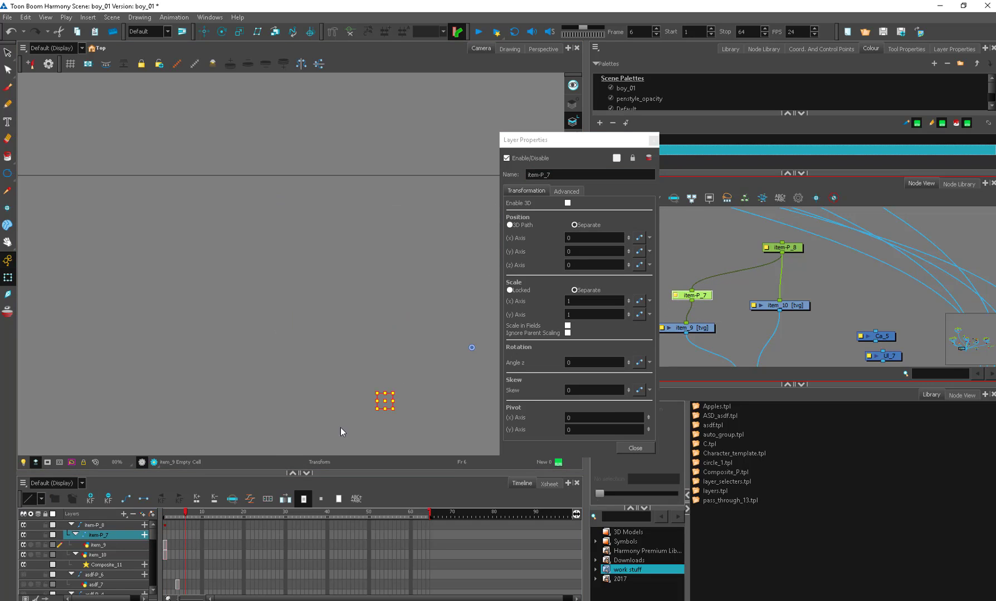
{"action": "key", "text": "F6"}
{"action": "left_click", "coordinate": [236, 537]}
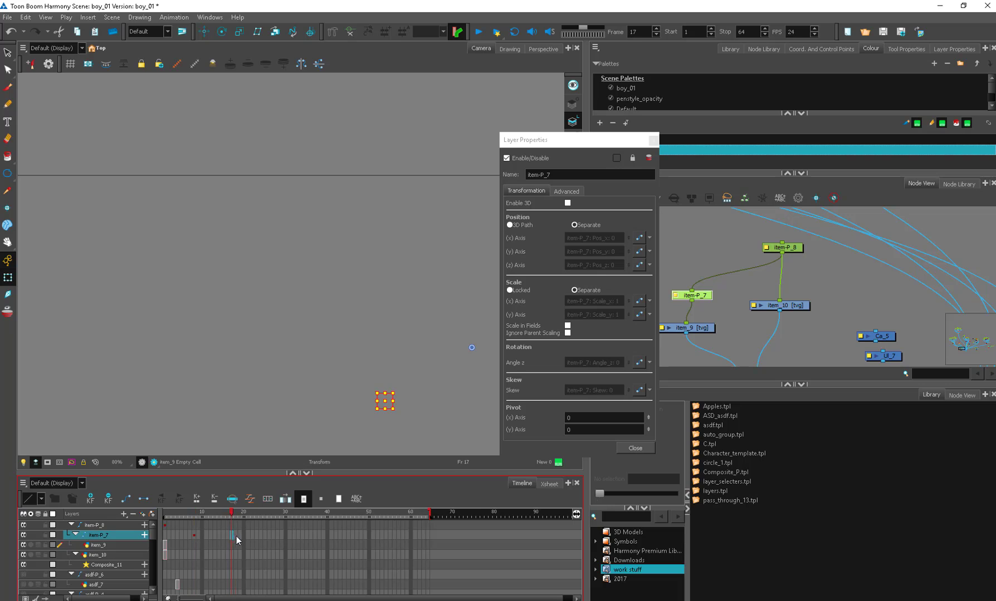
{"action": "key", "text": "F6"}
{"action": "left_click", "coordinate": [277, 537]}
{"action": "key", "text": "F6"}
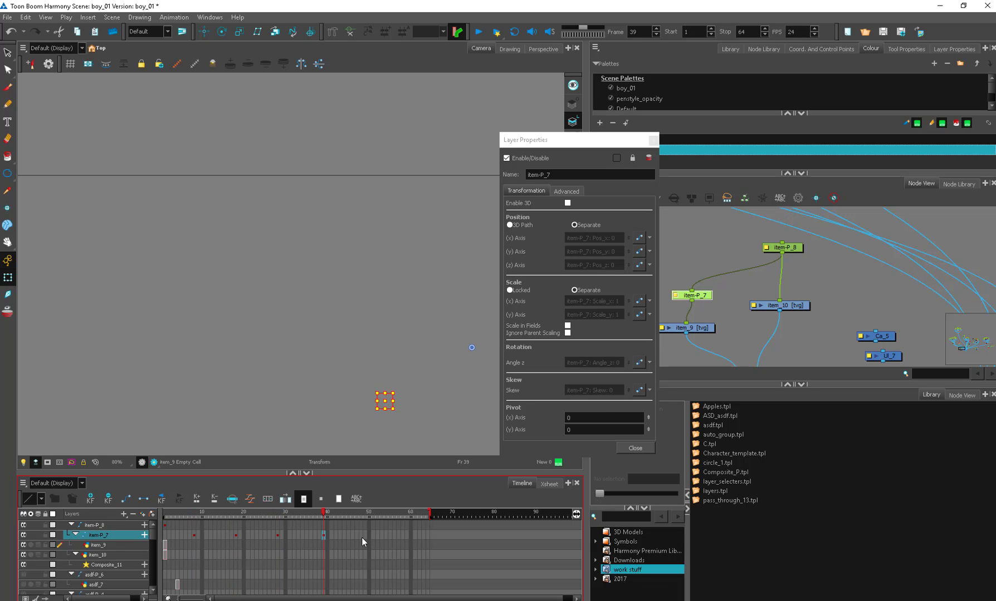
Set item-P_7's X, Y and Z position and its X scale to Local in the layer properties.
{"action": "left_click", "coordinate": [650, 239]}
{"action": "left_click", "coordinate": [672, 273]}
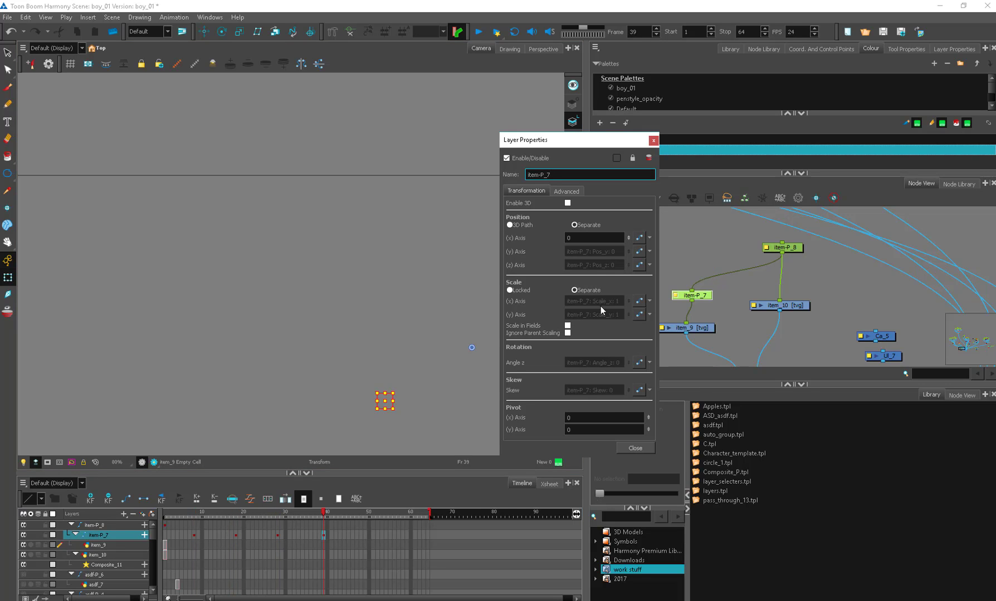
{"action": "left_click", "coordinate": [144, 535]}
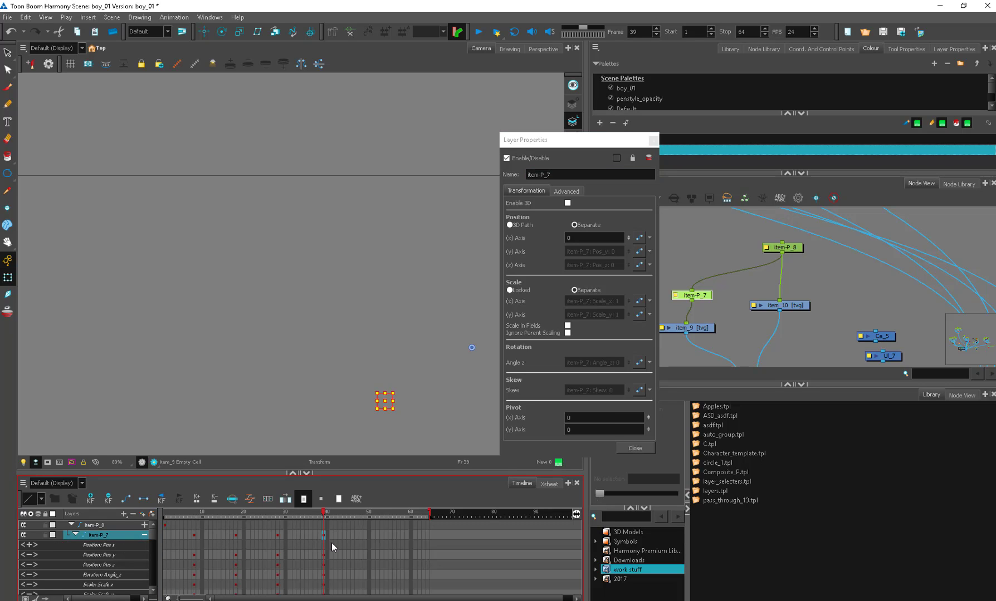
{"action": "left_click", "coordinate": [649, 252]}
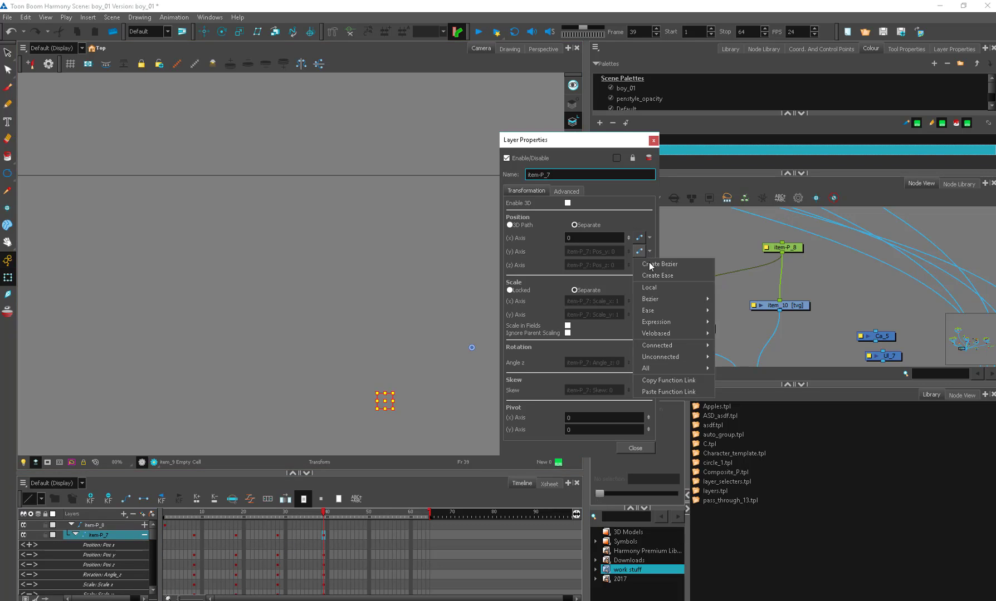
{"action": "left_click", "coordinate": [672, 286]}
{"action": "left_click", "coordinate": [649, 265]}
{"action": "left_click", "coordinate": [650, 311]}
{"action": "left_click", "coordinate": [649, 301]}
{"action": "left_click", "coordinate": [649, 348]}
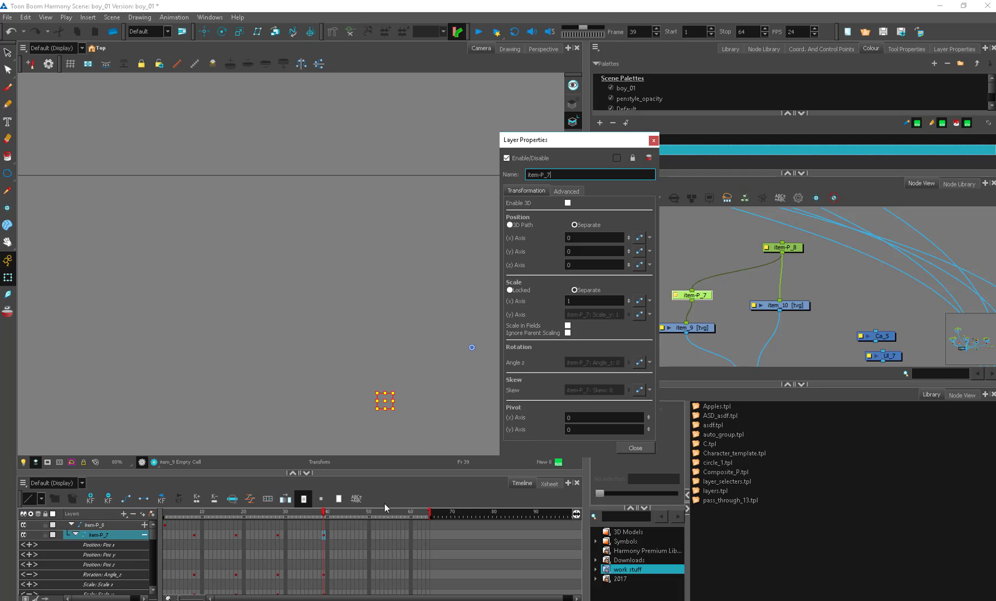
{"action": "left_click", "coordinate": [653, 140]}
Insert the Transparency node between item_9 and Composite_11.
{"action": "left_click_drag", "start_coordinate": [817, 339], "coordinate": [820, 302]}
{"action": "left_click_drag", "start_coordinate": [621, 304], "coordinate": [665, 305]}
{"action": "left_click_drag", "start_coordinate": [640, 302], "coordinate": [766, 320]}
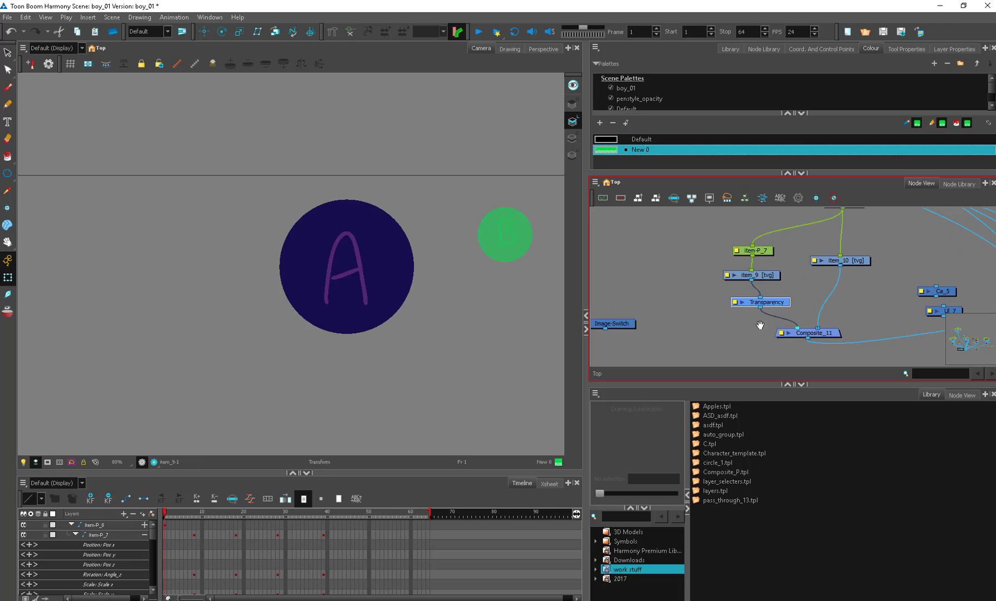
{"action": "left_click_drag", "start_coordinate": [759, 327], "coordinate": [679, 346]}
Attach a function to the Transparency node's value, set it back to Local, and review the function options.
{"action": "double_click", "coordinate": [680, 320]}
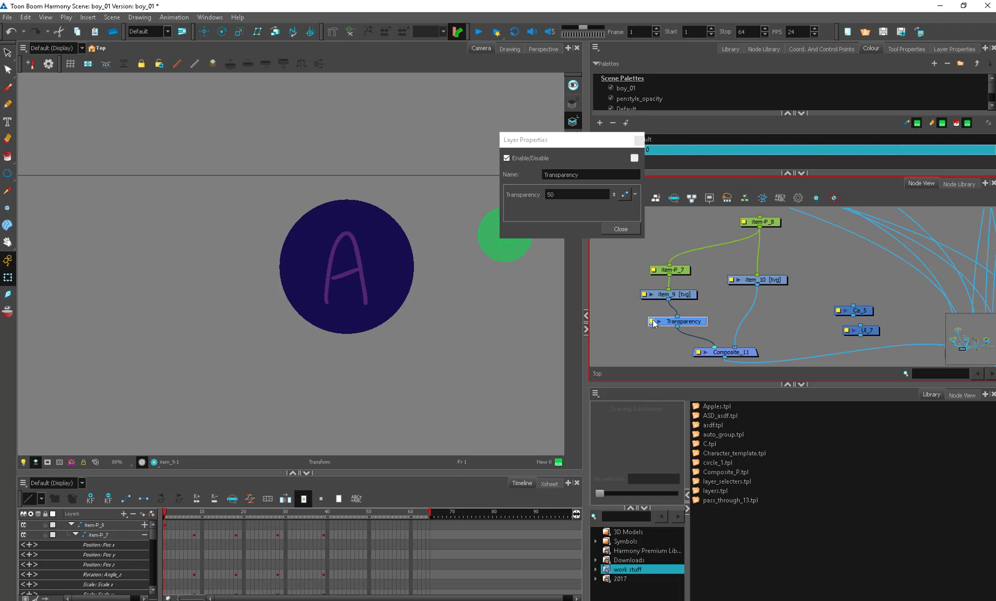
{"action": "left_click", "coordinate": [622, 194]}
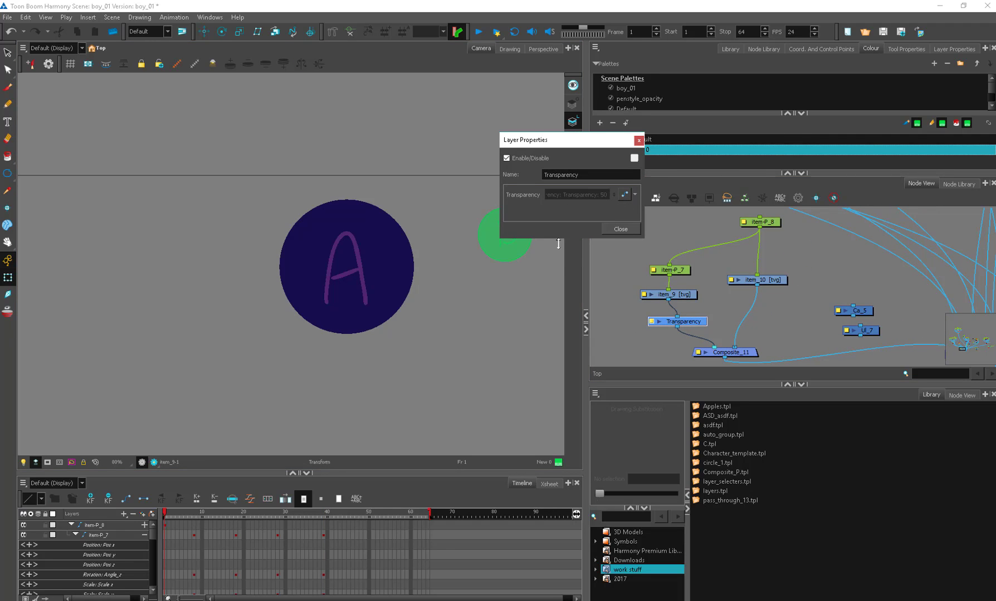
{"action": "left_click", "coordinate": [624, 194]}
{"action": "left_click", "coordinate": [651, 232]}
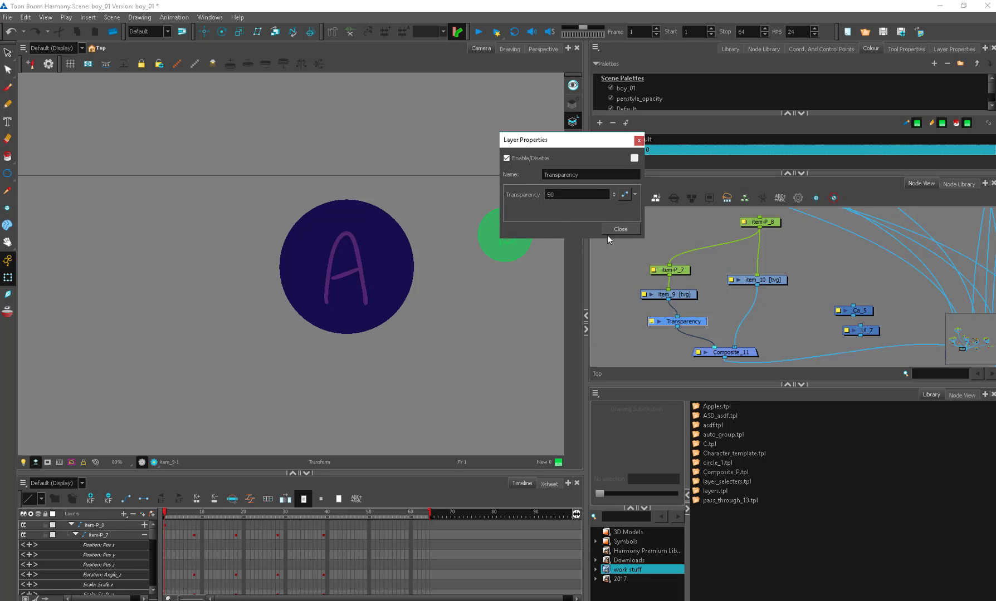
{"action": "left_click_drag", "start_coordinate": [677, 322], "coordinate": [667, 319]}
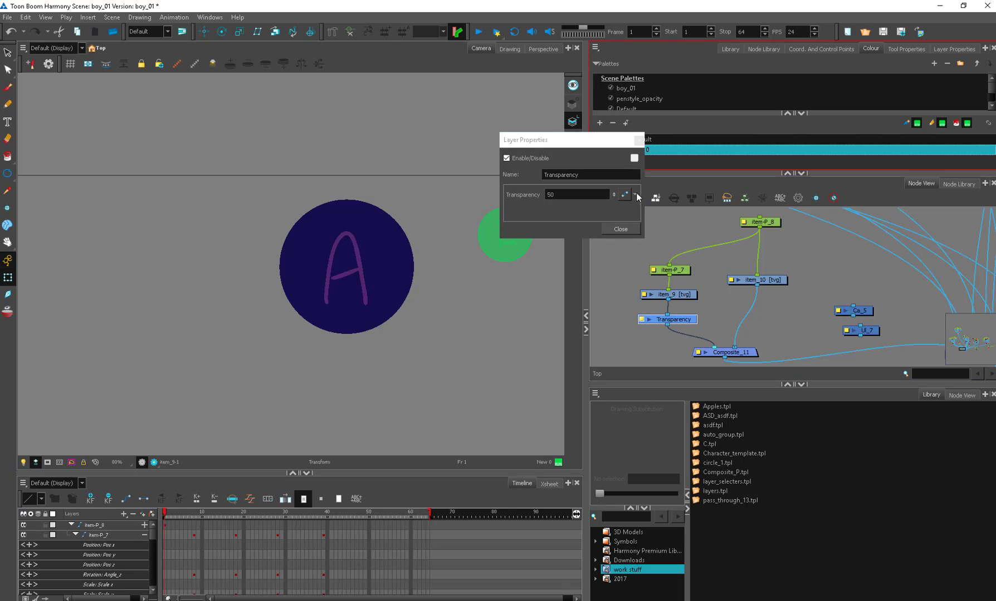
{"action": "left_click", "coordinate": [624, 195]}
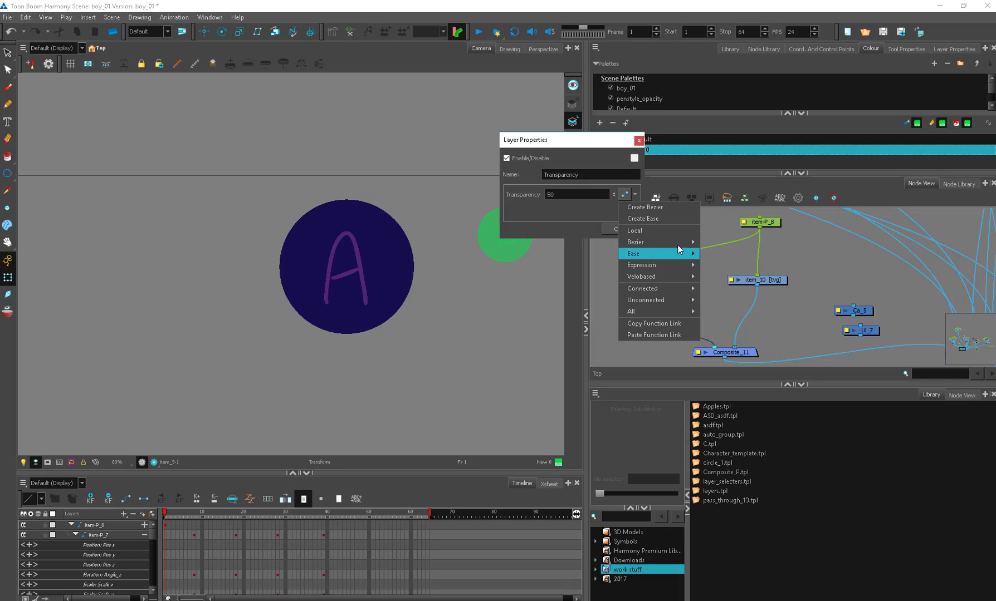
{"action": "mouse_move", "coordinate": [671, 247]}
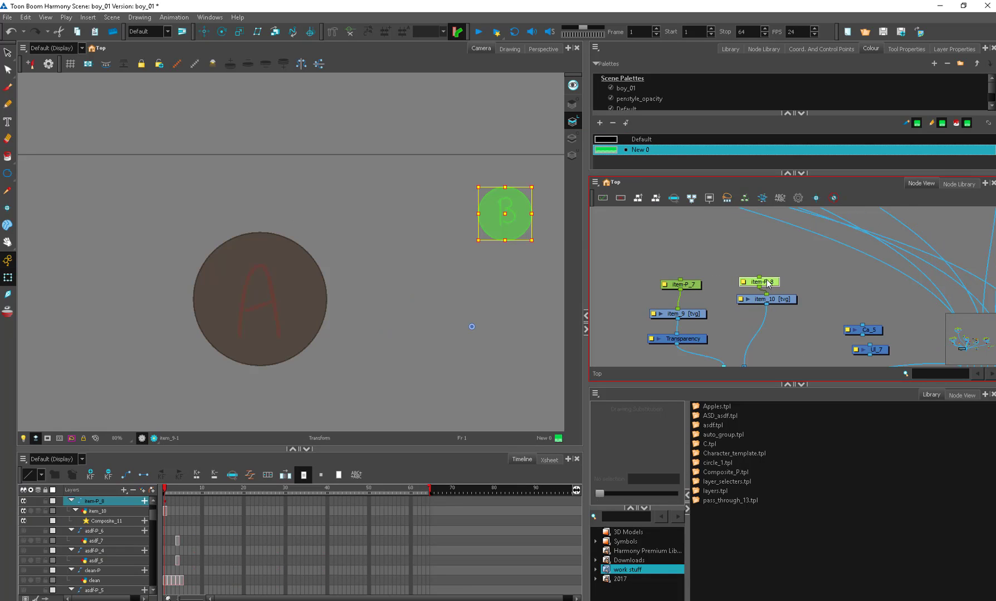
Reposition the item-P_7 and item-P_8 pegs above their drawings and inspect item-P_8's layer properties.
{"action": "left_click_drag", "start_coordinate": [768, 284], "coordinate": [771, 270]}
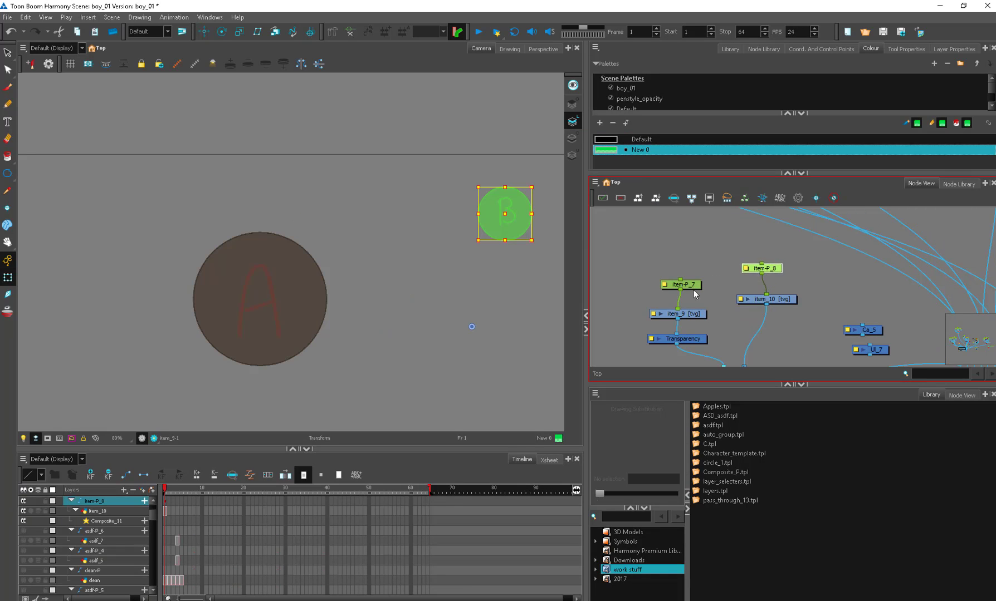
{"action": "left_click_drag", "start_coordinate": [690, 286], "coordinate": [680, 285]}
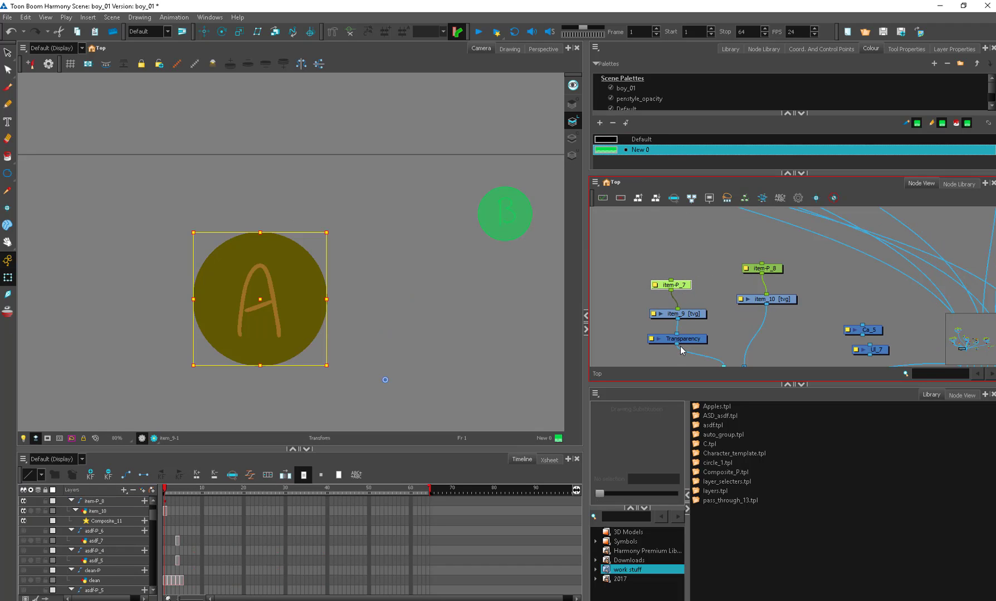
{"action": "left_click", "coordinate": [758, 279]}
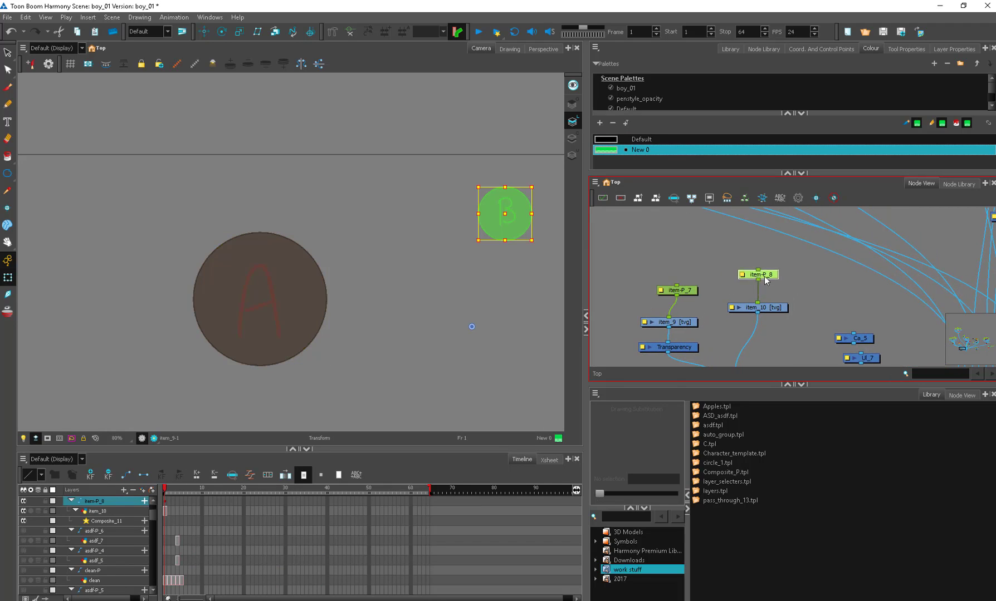
{"action": "left_click_drag", "start_coordinate": [758, 279], "coordinate": [751, 280]}
{"action": "left_click_drag", "start_coordinate": [689, 288], "coordinate": [681, 292]}
{"action": "double_click", "coordinate": [735, 278]}
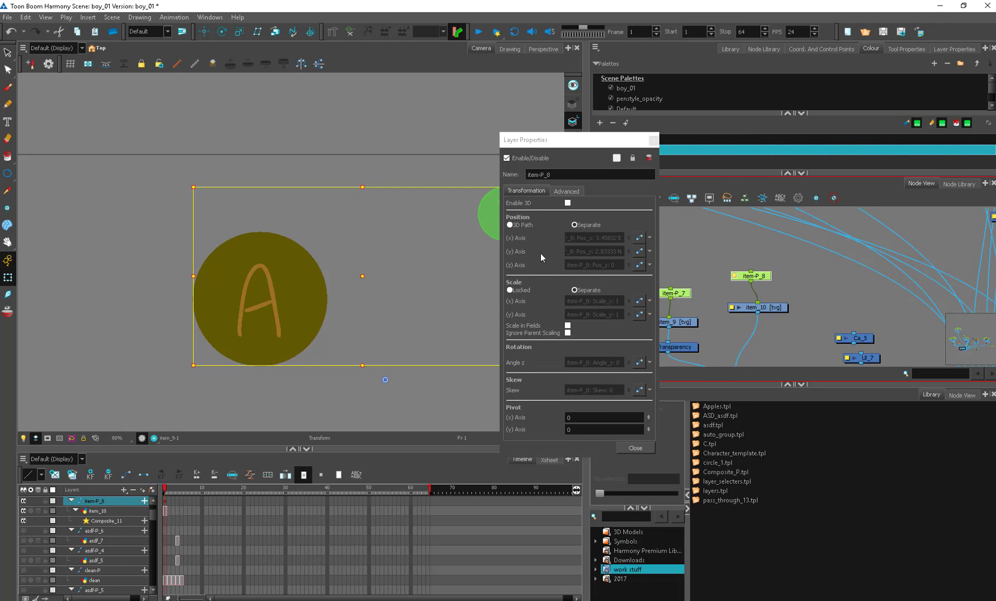
{"action": "left_click", "coordinate": [653, 140]}
Select only the item-P_8 peg and apply Share Functions to its timeline layer.
{"action": "left_click_drag", "start_coordinate": [762, 279], "coordinate": [768, 282]}
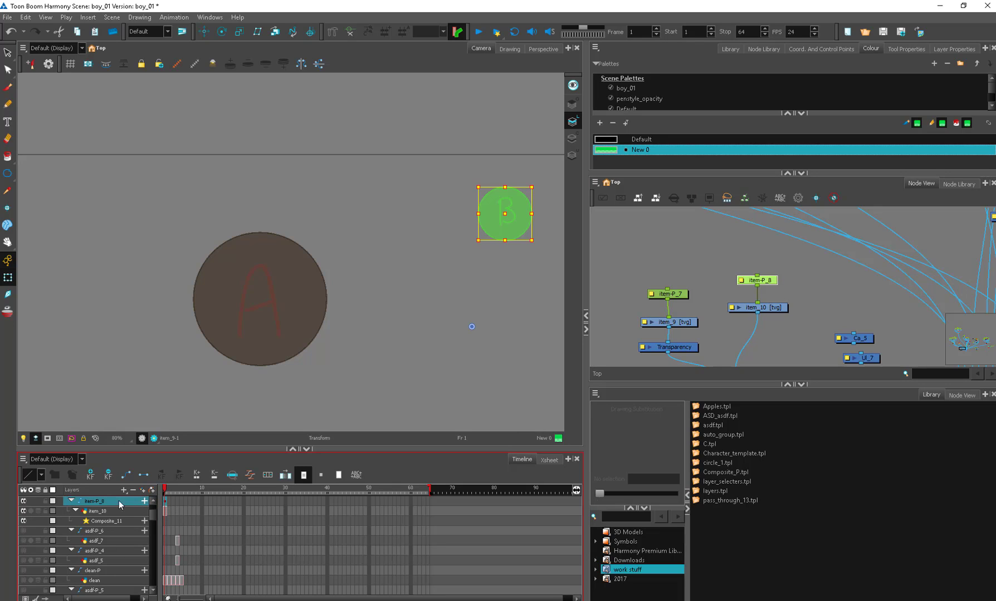
{"action": "right_click", "coordinate": [99, 504]}
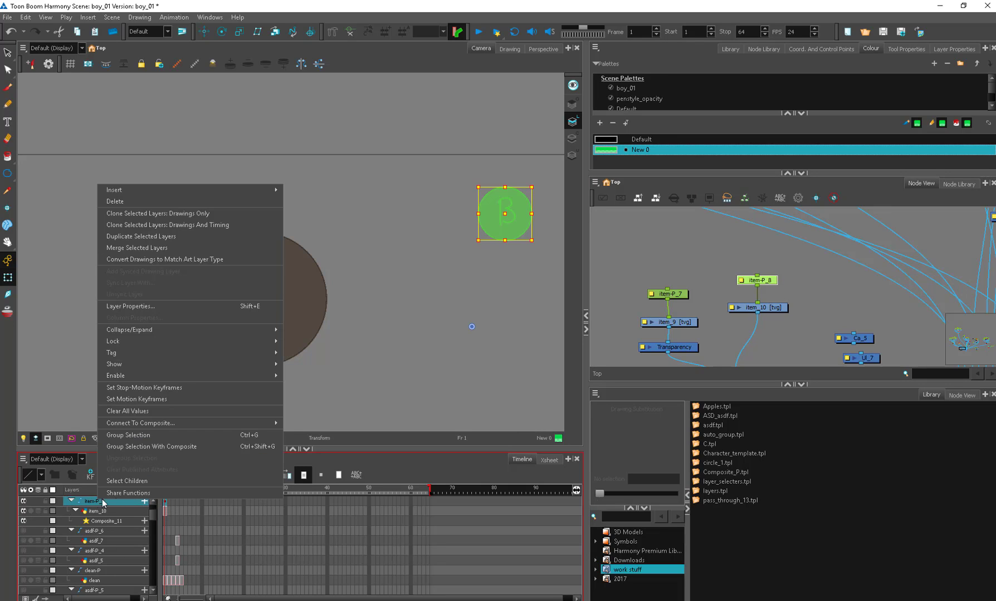
{"action": "left_click", "coordinate": [115, 497]}
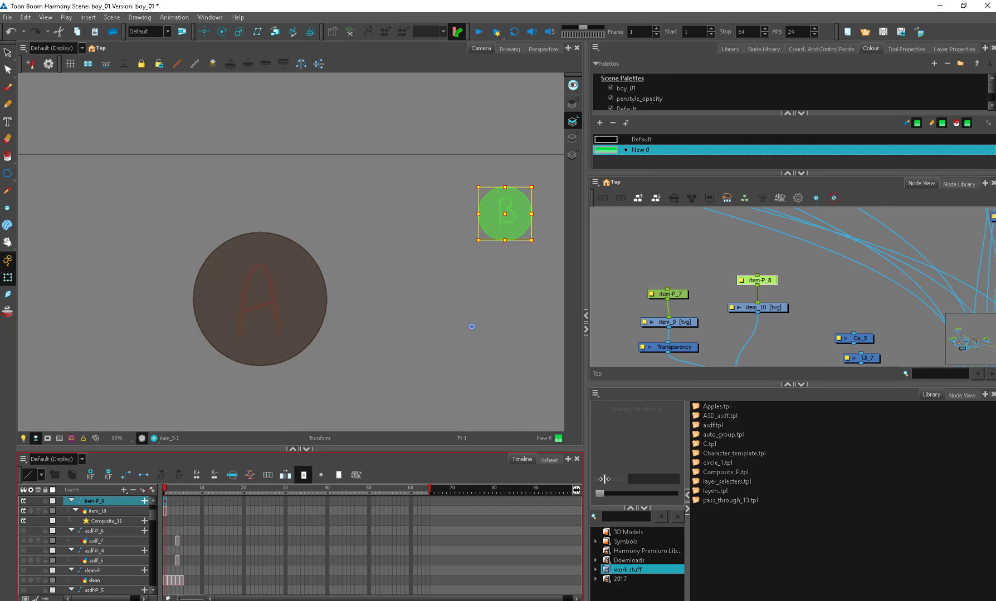
Examine the item_9, item-P_7 and item-P_8 function columns in the Xsheet.
{"action": "left_click", "coordinate": [548, 460]}
{"action": "left_click", "coordinate": [674, 295]}
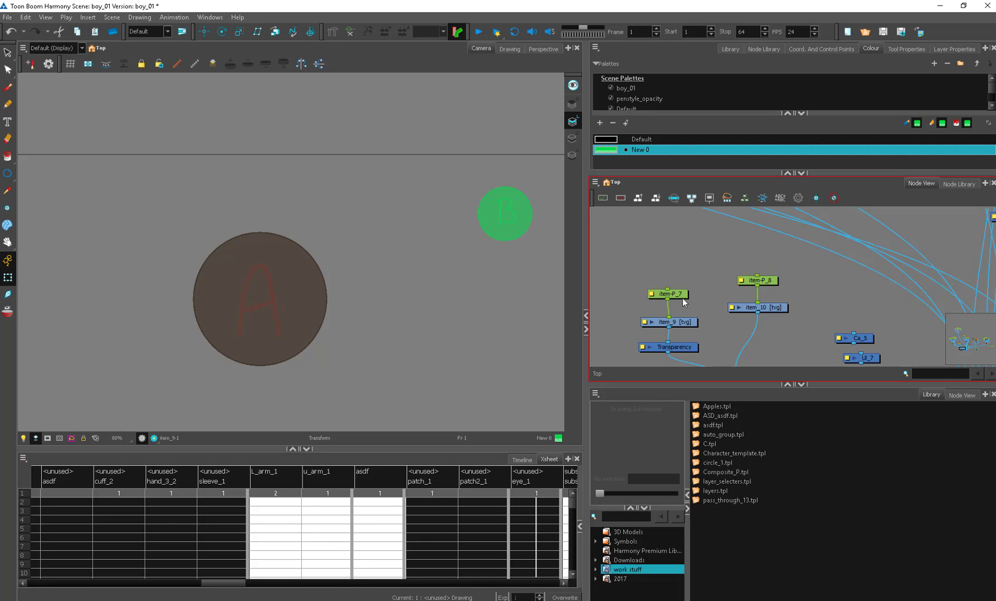
{"action": "left_click", "coordinate": [762, 281]}
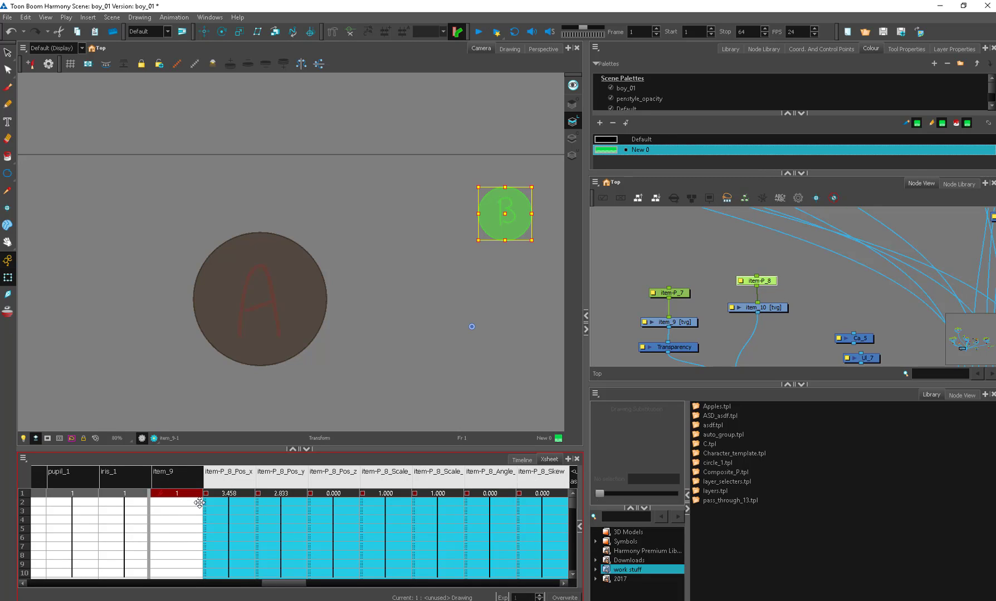
{"action": "left_click", "coordinate": [682, 296]}
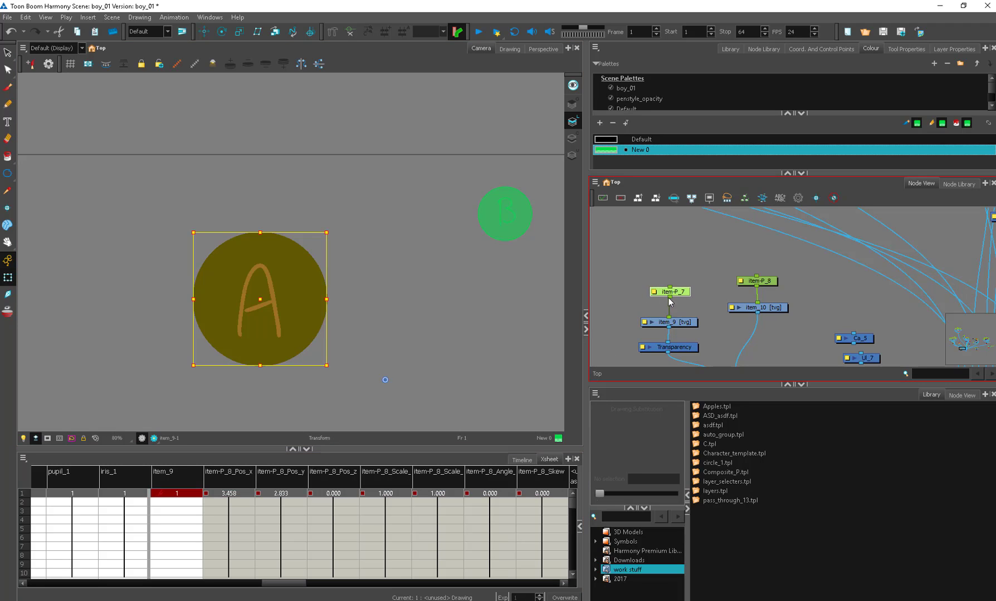
{"action": "left_click", "coordinate": [168, 473]}
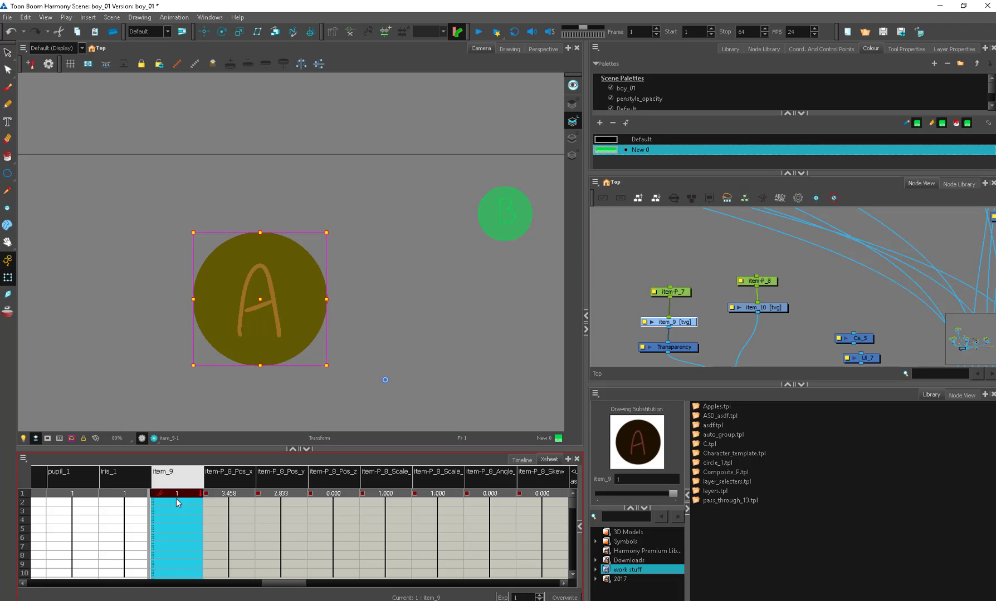
{"action": "left_click", "coordinate": [230, 480]}
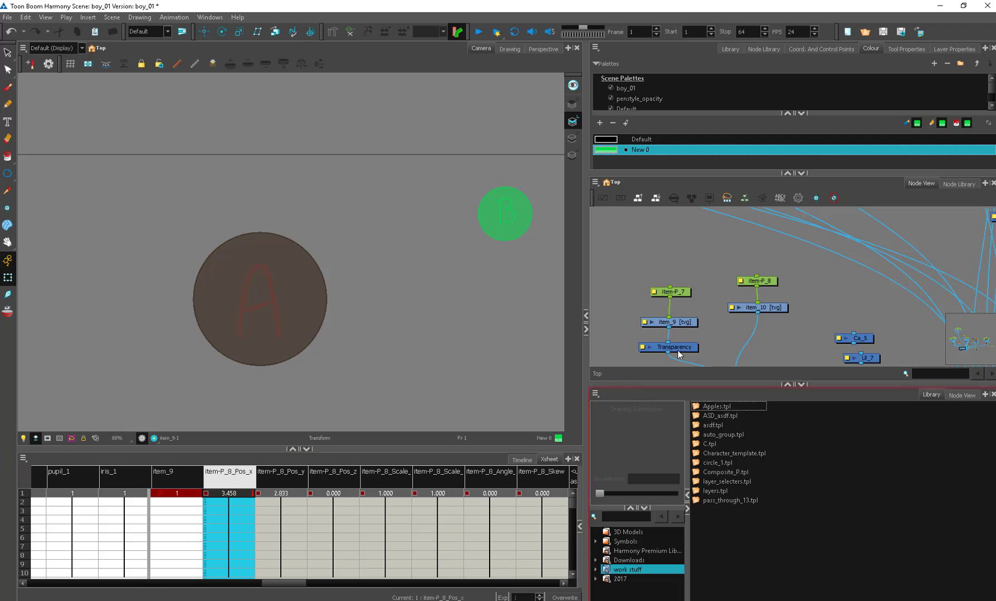
Link item-P_7's x-axis position to the Bezier function item-P_8_Pos_x.
{"action": "double_click", "coordinate": [672, 293]}
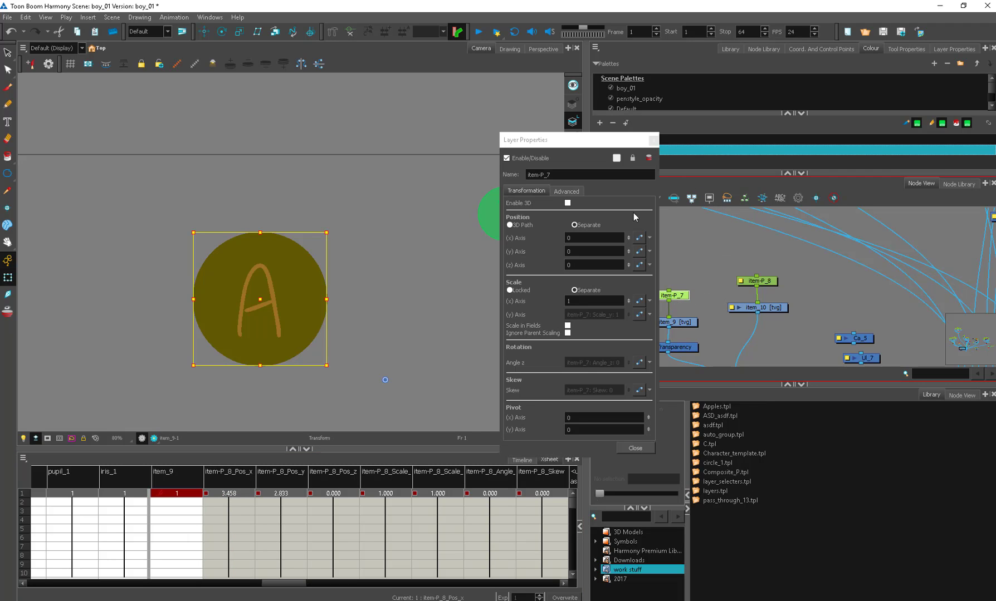
{"action": "left_click", "coordinate": [650, 238]}
{"action": "mouse_move", "coordinate": [689, 288]}
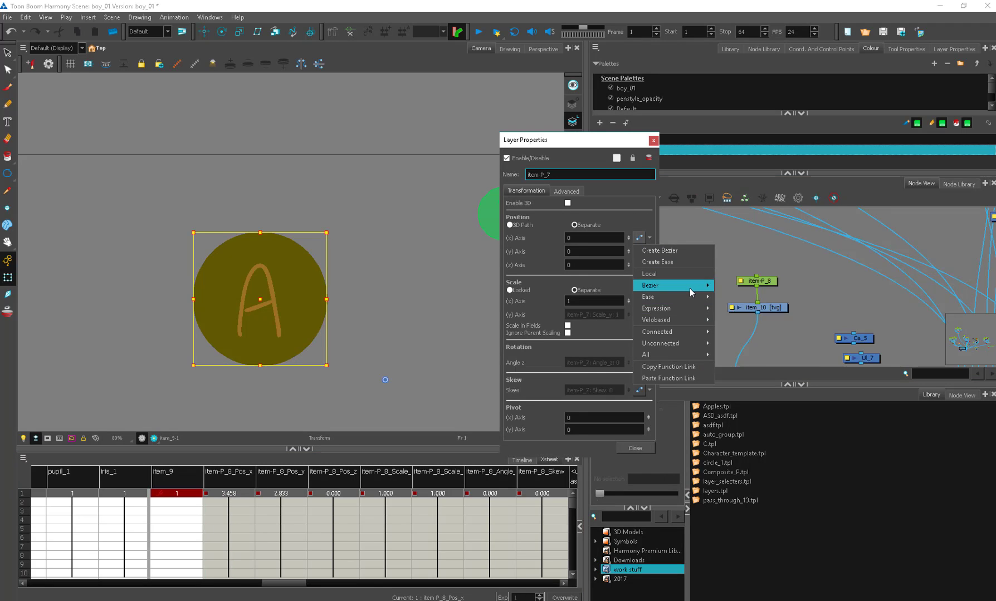
{"action": "mouse_move", "coordinate": [732, 292]}
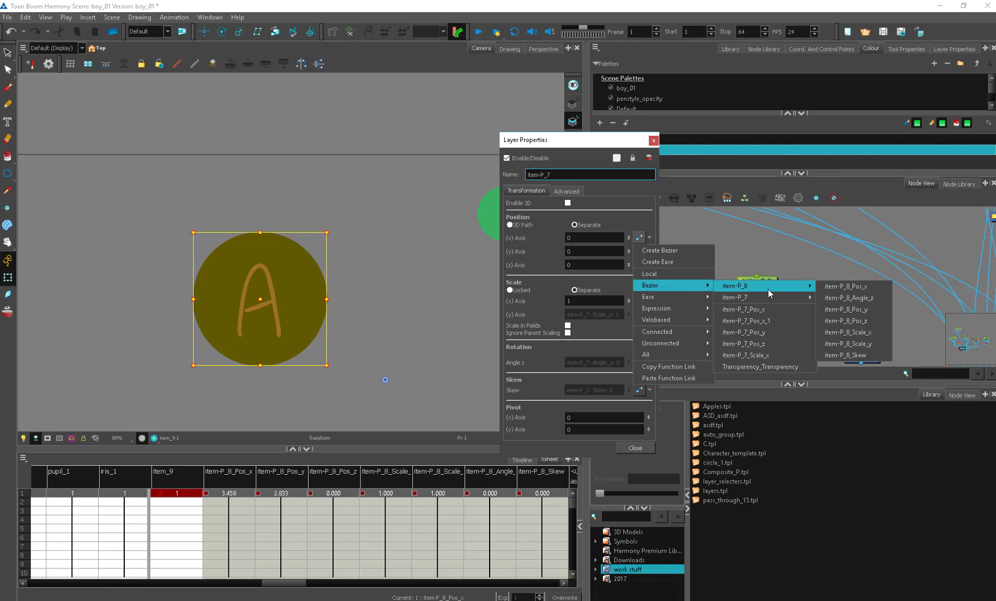
{"action": "left_click", "coordinate": [750, 259]}
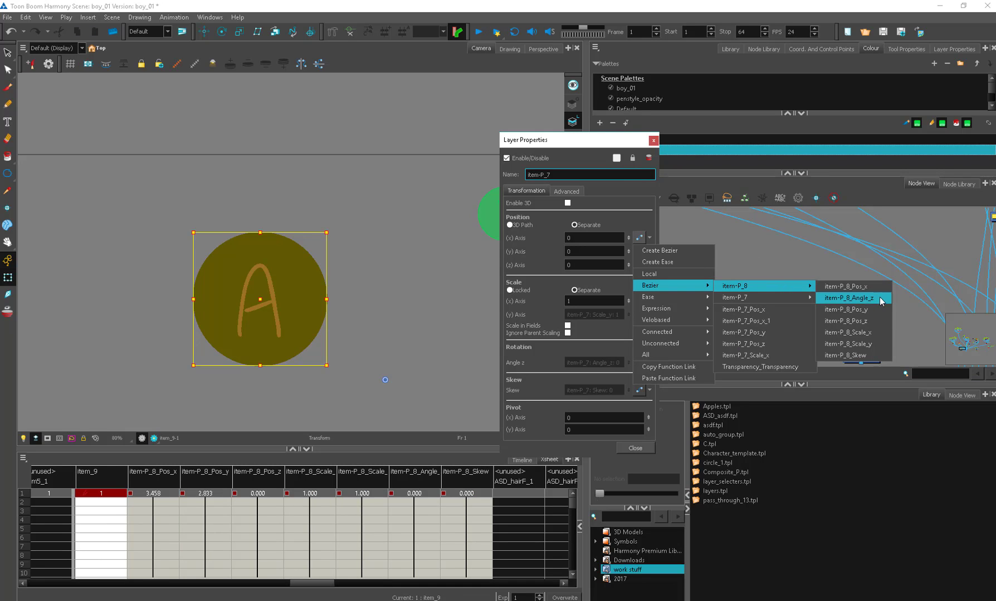
{"action": "left_click", "coordinate": [873, 287]}
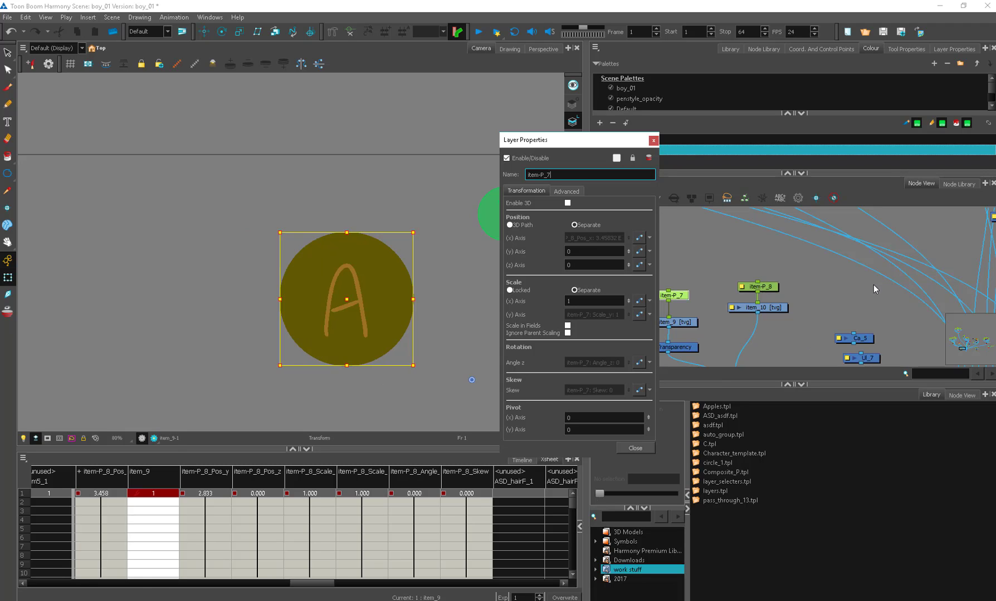
Select the item-P_8 peg and move the green B circle up and to the right to test the shared x position.
{"action": "left_click", "coordinate": [756, 285]}
{"action": "key", "text": "1"}
{"action": "key", "text": "1"}
{"action": "left_click_drag", "start_coordinate": [454, 258], "coordinate": [450, 227]}
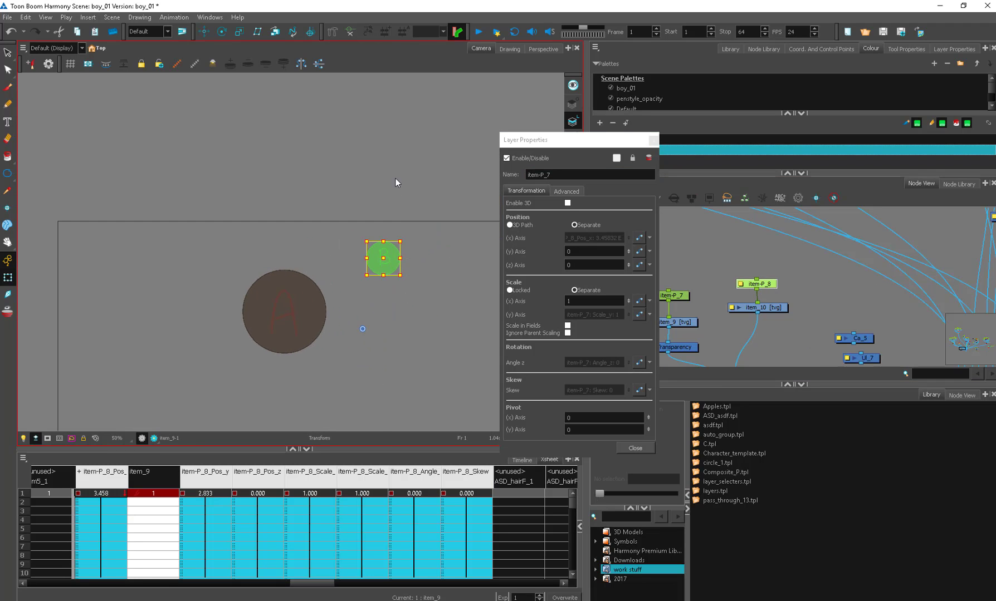
Link item-P_7's y-axis position to item-P_8_Pos_y, test it by moving the B circle downward, and close the layer properties.
{"action": "left_click", "coordinate": [649, 252]}
{"action": "mouse_move", "coordinate": [681, 299]}
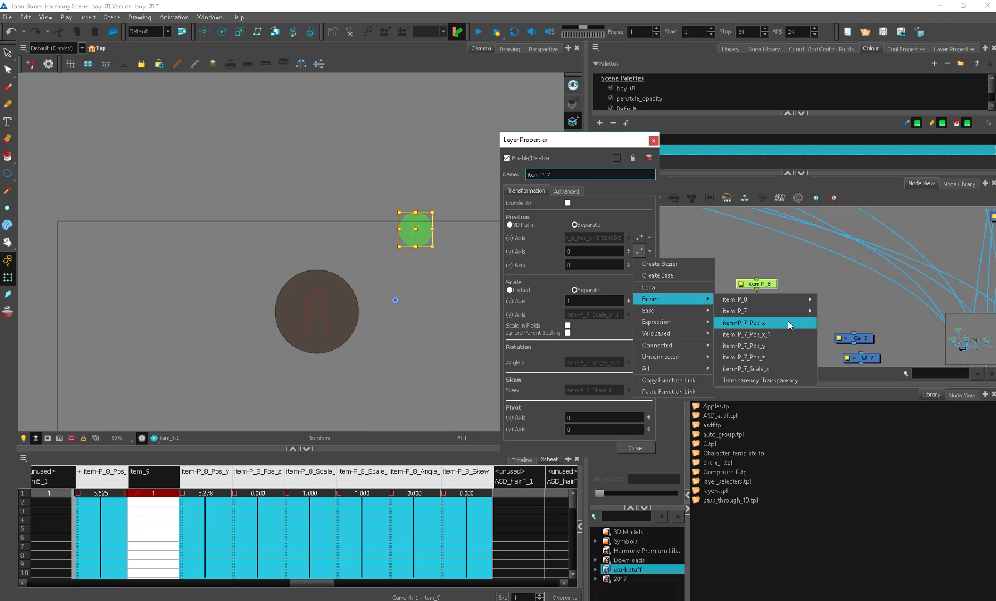
{"action": "mouse_move", "coordinate": [799, 303]}
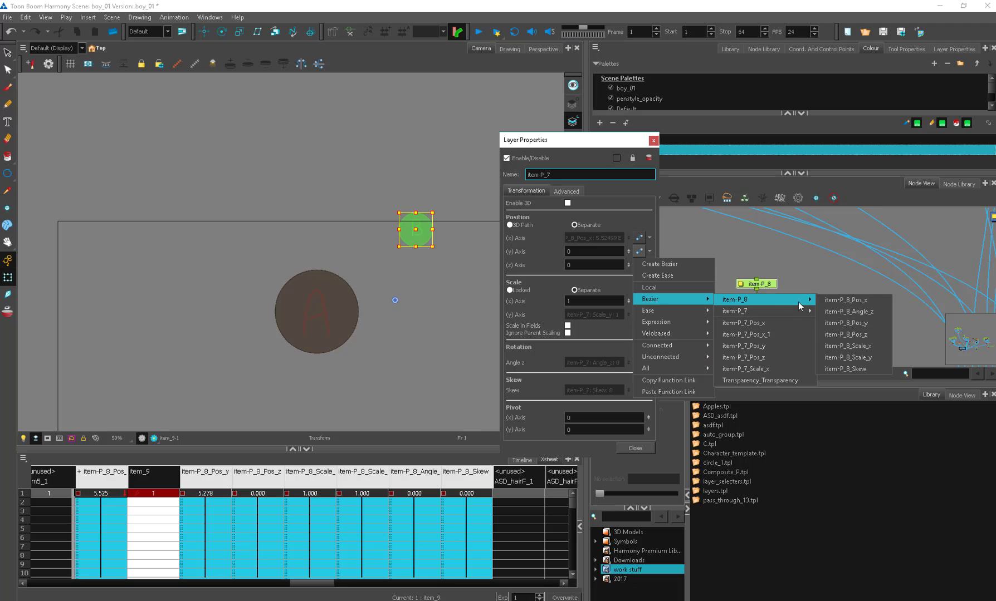
{"action": "left_click", "coordinate": [879, 324]}
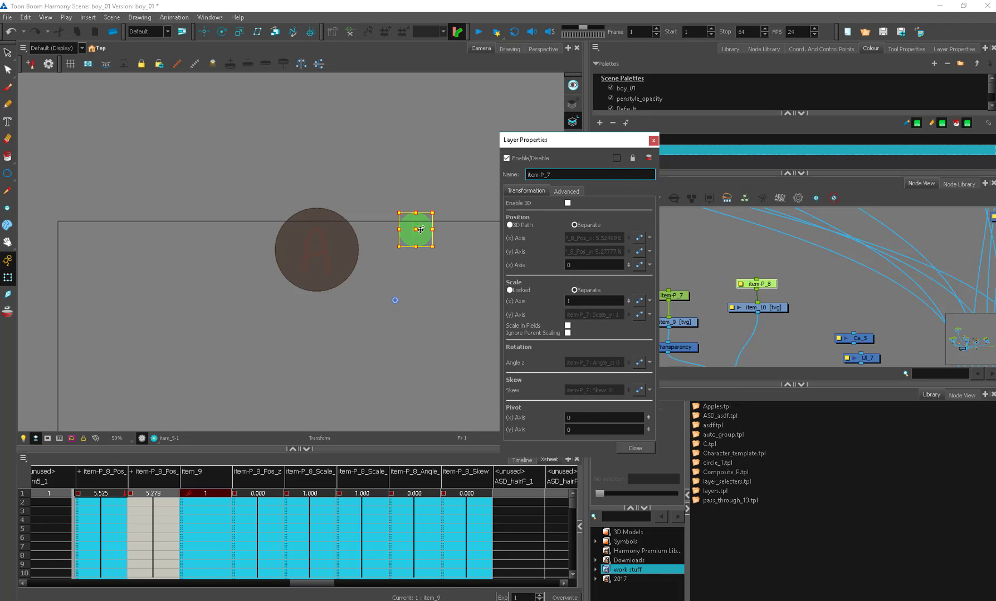
{"action": "left_click_drag", "start_coordinate": [392, 231], "coordinate": [403, 284]}
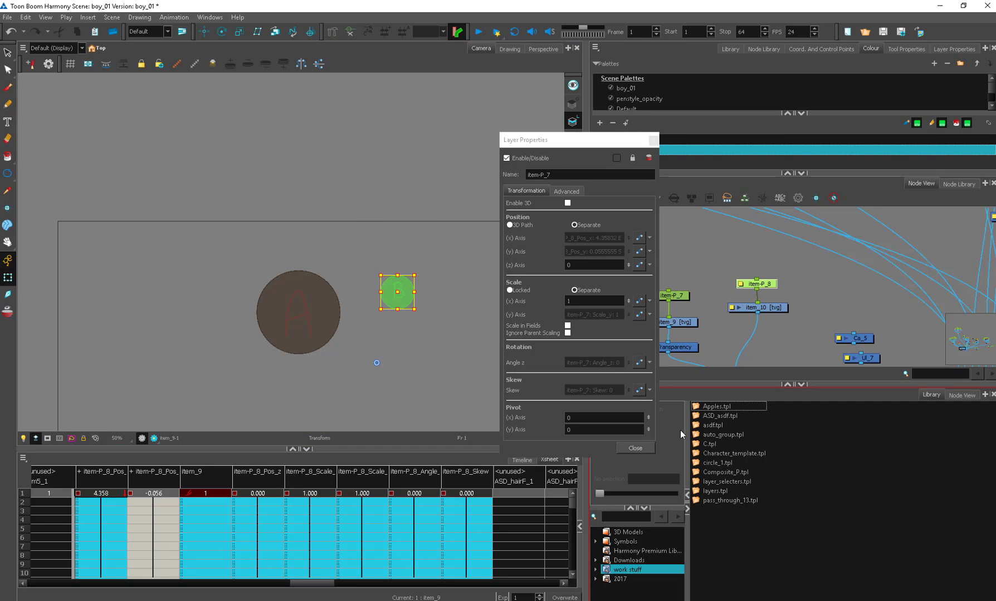
{"action": "left_click", "coordinate": [652, 141]}
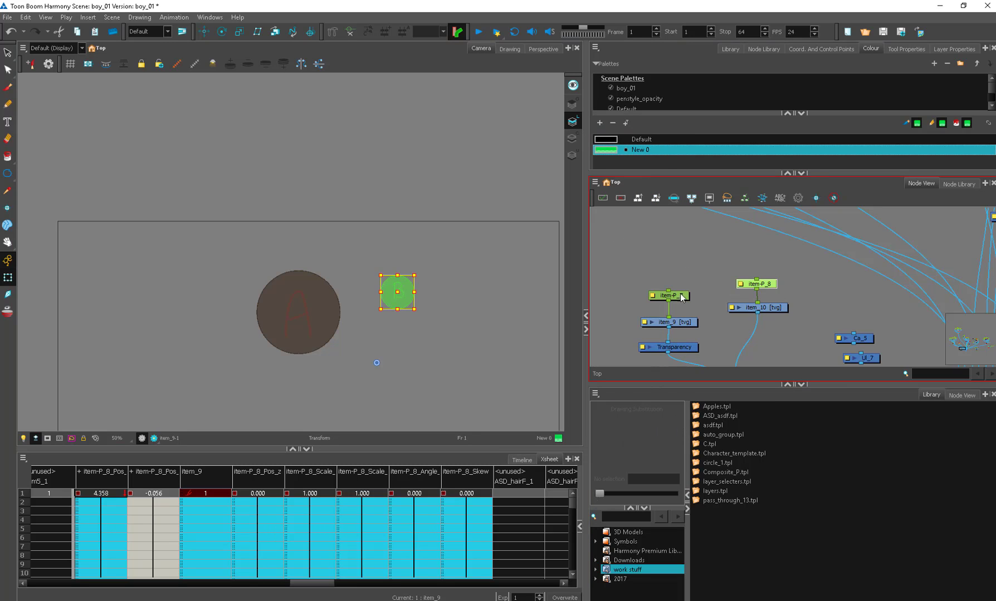
Parent item-P_7 under the item-P_8 peg and move the B circle horizontally to test the combined motion.
{"action": "scroll", "coordinate": [771, 280], "scroll_direction": "down", "scroll_amount": 5}
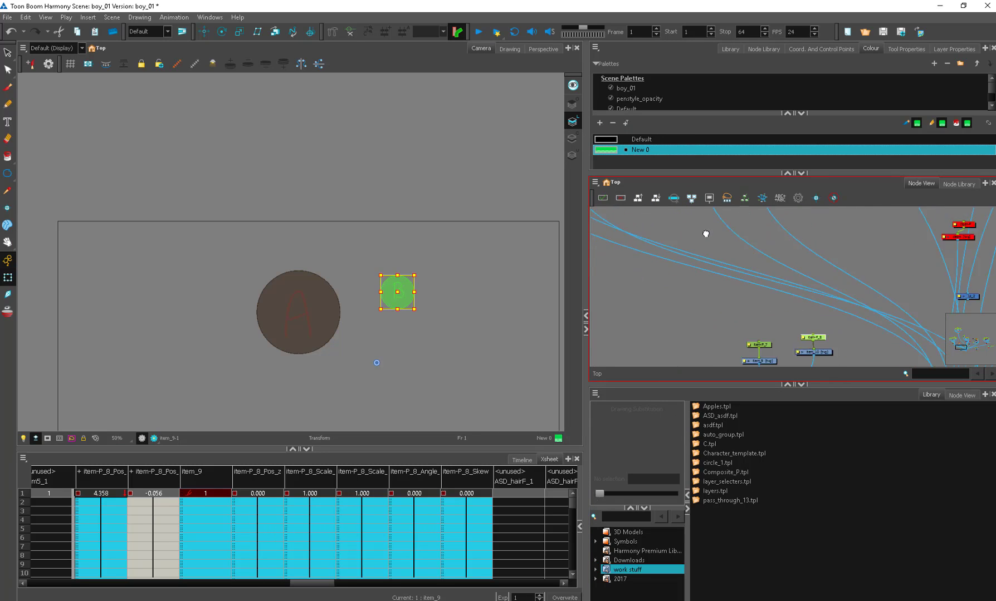
{"action": "left_click_drag", "start_coordinate": [758, 309], "coordinate": [704, 310]}
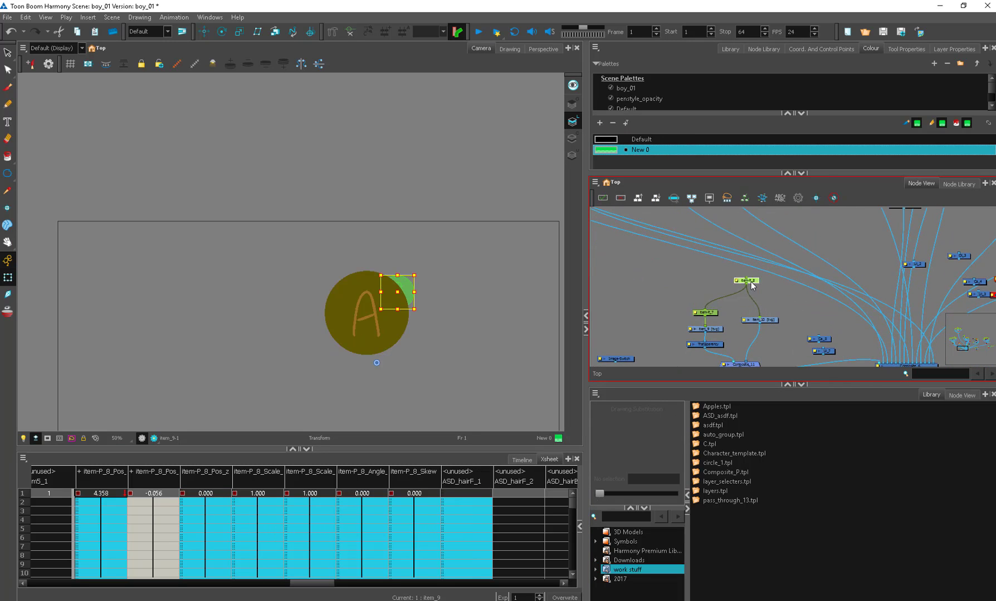
{"action": "left_click_drag", "start_coordinate": [381, 297], "coordinate": [321, 294]}
{"action": "left_click_drag", "start_coordinate": [756, 283], "coordinate": [744, 283]}
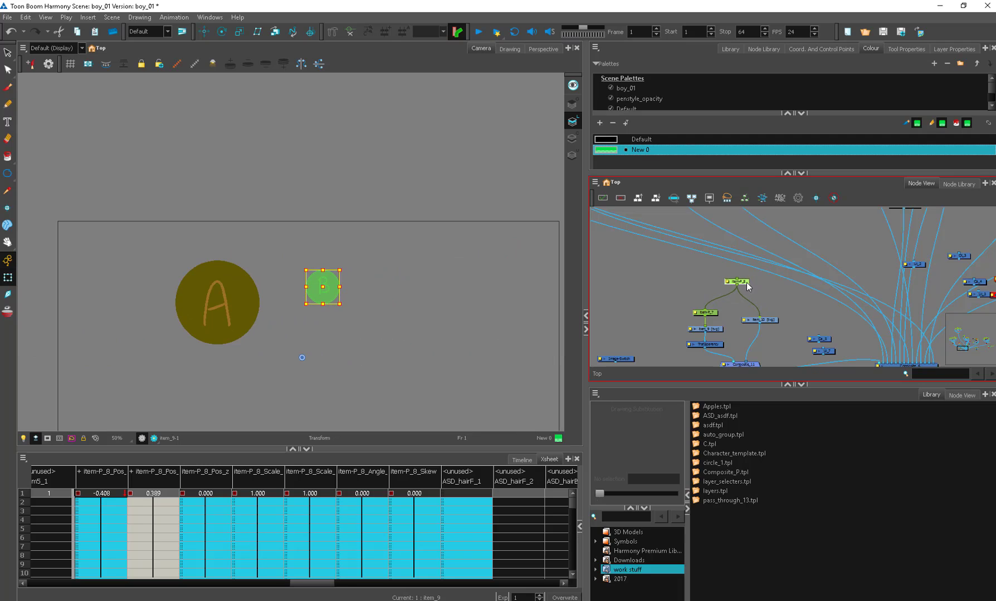
{"action": "left_click_drag", "start_coordinate": [323, 287], "coordinate": [492, 287]}
Inspect the parented item-P_7's position functions and move the selected drawings around the camera frame to test the parenting.
{"action": "left_click", "coordinate": [715, 317]}
{"action": "double_click", "coordinate": [697, 314]}
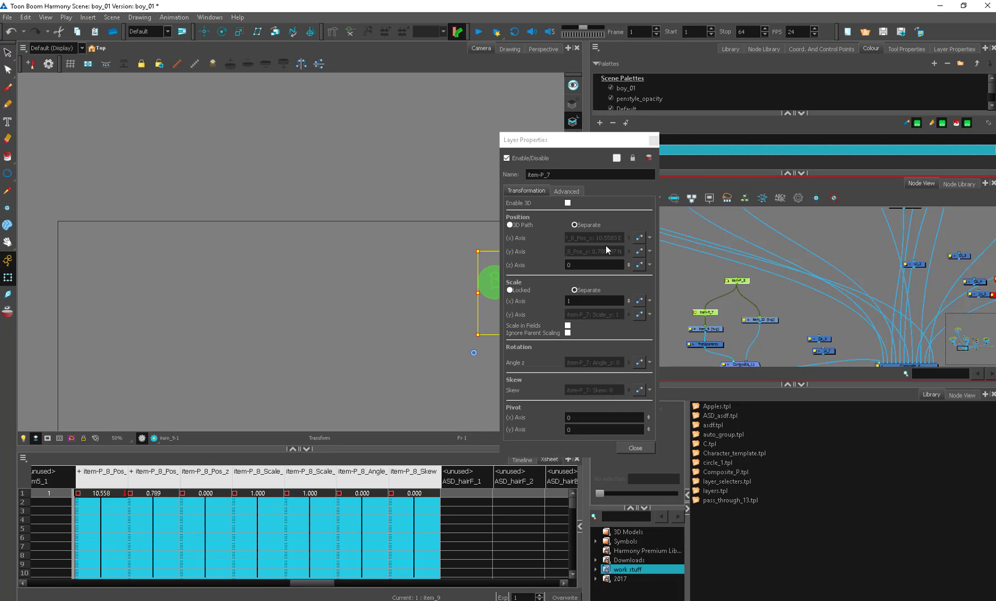
{"action": "left_click", "coordinate": [517, 297]}
{"action": "left_click_drag", "start_coordinate": [539, 296], "coordinate": [568, 294]}
{"action": "left_click_drag", "start_coordinate": [552, 317], "coordinate": [492, 297]}
{"action": "key", "text": "1"}
{"action": "scroll", "coordinate": [492, 297], "scroll_direction": "down", "scroll_amount": 1}
{"action": "mouse_move", "coordinate": [446, 270]}
{"action": "left_mouse_down"}
{"action": "mouse_move", "coordinate": [289, 295]}
{"action": "mouse_move", "coordinate": [132, 301]}
{"action": "mouse_move", "coordinate": [557, 298]}
{"action": "mouse_move", "coordinate": [212, 305]}
{"action": "mouse_move", "coordinate": [529, 292]}
{"action": "mouse_move", "coordinate": [310, 243]}
{"action": "mouse_move", "coordinate": [283, 259]}
{"action": "mouse_move", "coordinate": [405, 224]}
{"action": "mouse_move", "coordinate": [362, 256]}
{"action": "mouse_move", "coordinate": [281, 230]}
{"action": "left_mouse_up"}
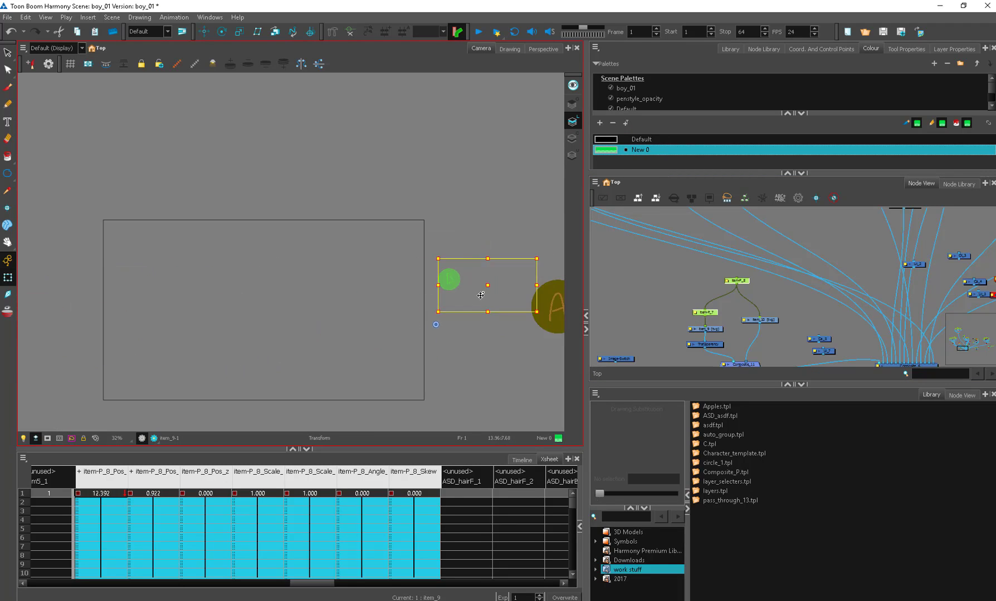
{"action": "mouse_move", "coordinate": [359, 247]}
{"action": "left_mouse_down"}
{"action": "mouse_move", "coordinate": [345, 296]}
{"action": "mouse_move", "coordinate": [518, 298]}
{"action": "mouse_move", "coordinate": [279, 286]}
{"action": "mouse_move", "coordinate": [459, 279]}
{"action": "mouse_move", "coordinate": [387, 286]}
{"action": "left_mouse_up"}
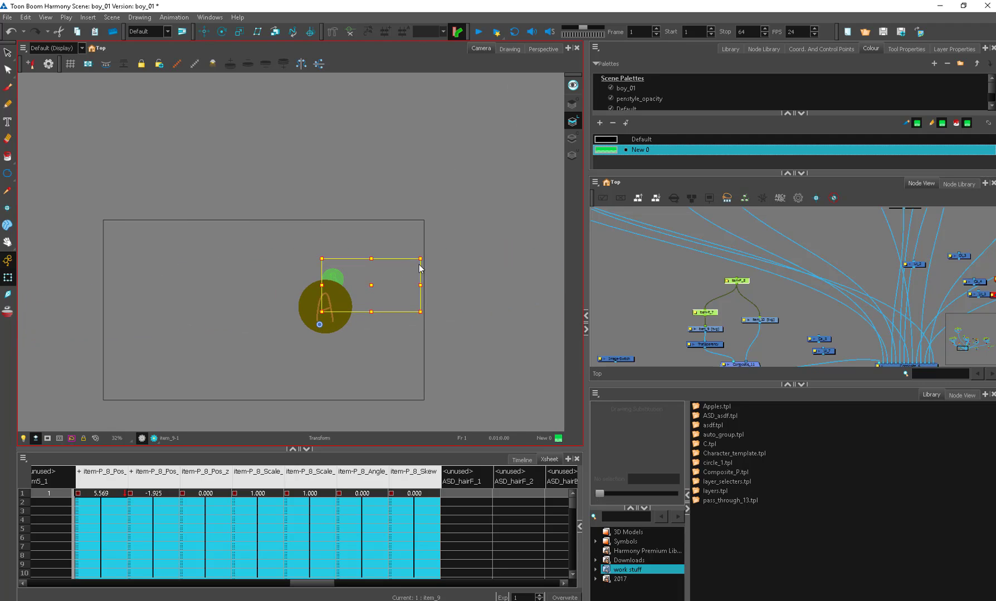
Disconnect item-P_7 from the item-P_8 peg and move the B circle down and slightly right inside the frame.
{"action": "left_click", "coordinate": [671, 272]}
{"action": "scroll", "coordinate": [768, 291], "scroll_direction": "up", "scroll_amount": 3}
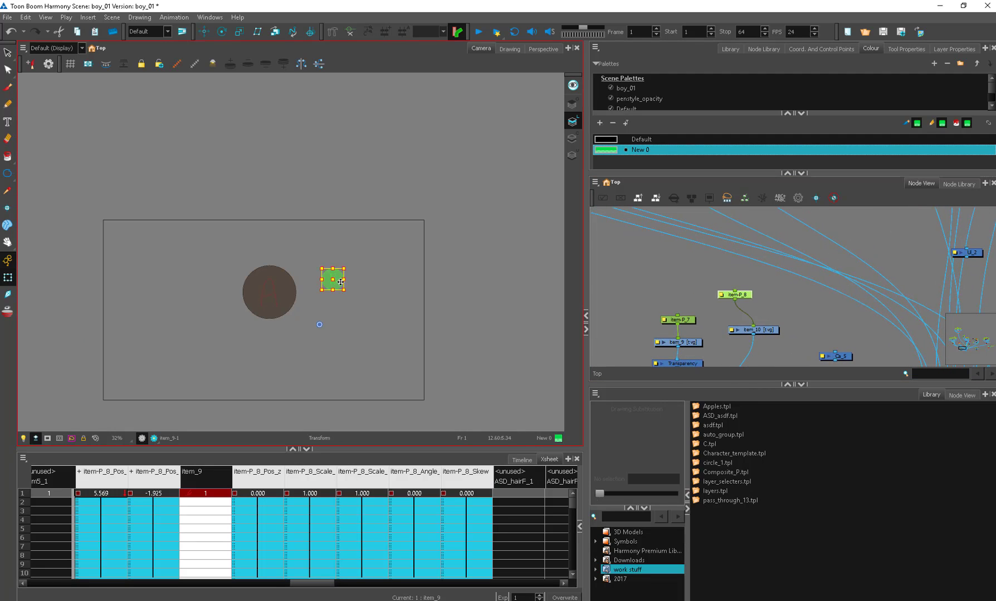
{"action": "mouse_move", "coordinate": [338, 291]}
{"action": "left_mouse_down"}
{"action": "mouse_move", "coordinate": [419, 313]}
{"action": "mouse_move", "coordinate": [361, 328]}
{"action": "mouse_move", "coordinate": [354, 321]}
{"action": "left_mouse_up"}
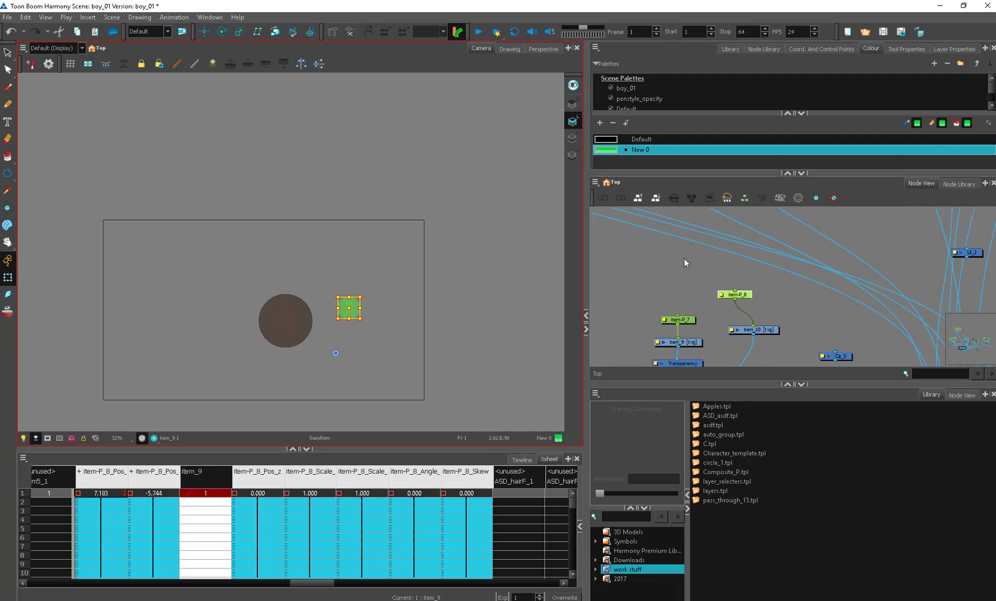
Add the asdf.tpl template between the item-P_7 and item-P_8 branches and draw a filled circle on asdf_9 with the Brush.
{"action": "left_click_drag", "start_coordinate": [761, 295], "coordinate": [798, 285]}
{"action": "scroll", "coordinate": [800, 288], "scroll_direction": "down", "scroll_amount": 1}
{"action": "left_click_drag", "start_coordinate": [768, 352], "coordinate": [703, 288]}
{"action": "left_click_drag", "start_coordinate": [724, 318], "coordinate": [654, 318]}
{"action": "left_click_drag", "start_coordinate": [716, 425], "coordinate": [750, 298]}
{"action": "left_click", "coordinate": [733, 322]}
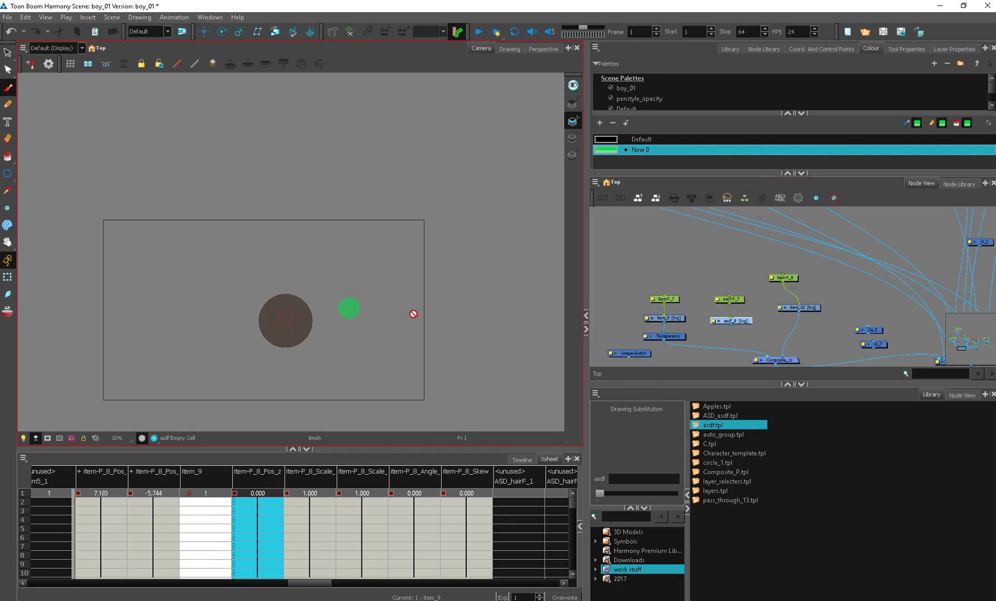
{"action": "key", "text": "alt+b"}
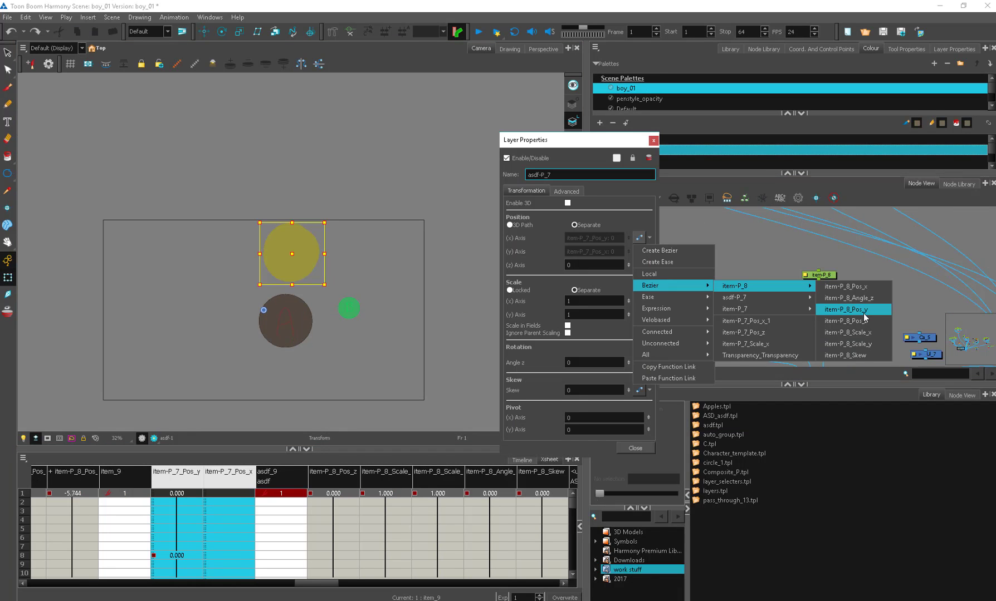
Link asdf-P_7's x position to item-P_8_Pos_y and y position to item-P_8_Pos_x, and test by moving the green circle.
{"action": "left_click", "coordinate": [861, 310]}
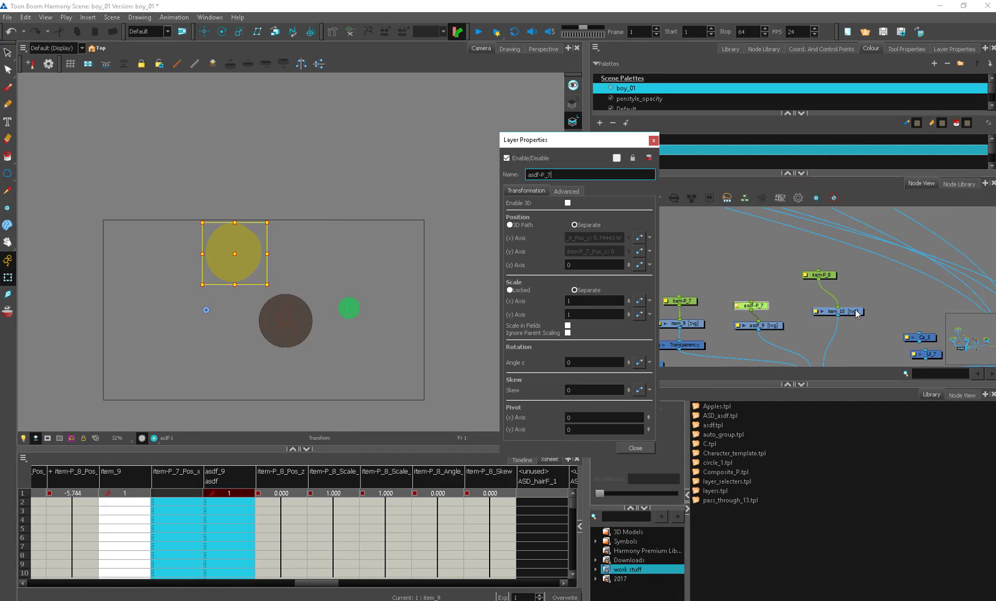
{"action": "left_click", "coordinate": [650, 250]}
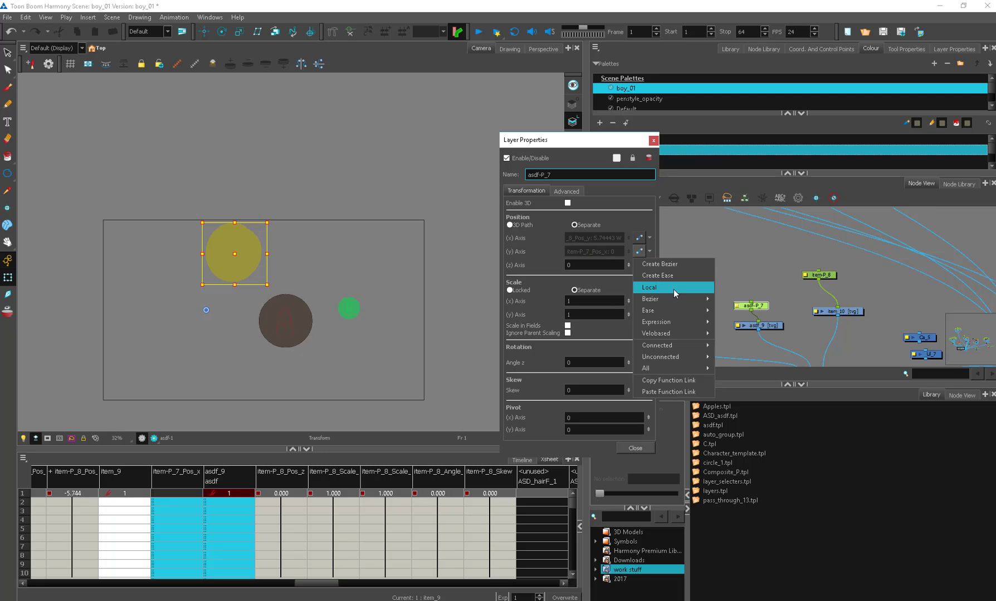
{"action": "mouse_move", "coordinate": [676, 301]}
{"action": "mouse_move", "coordinate": [773, 299]}
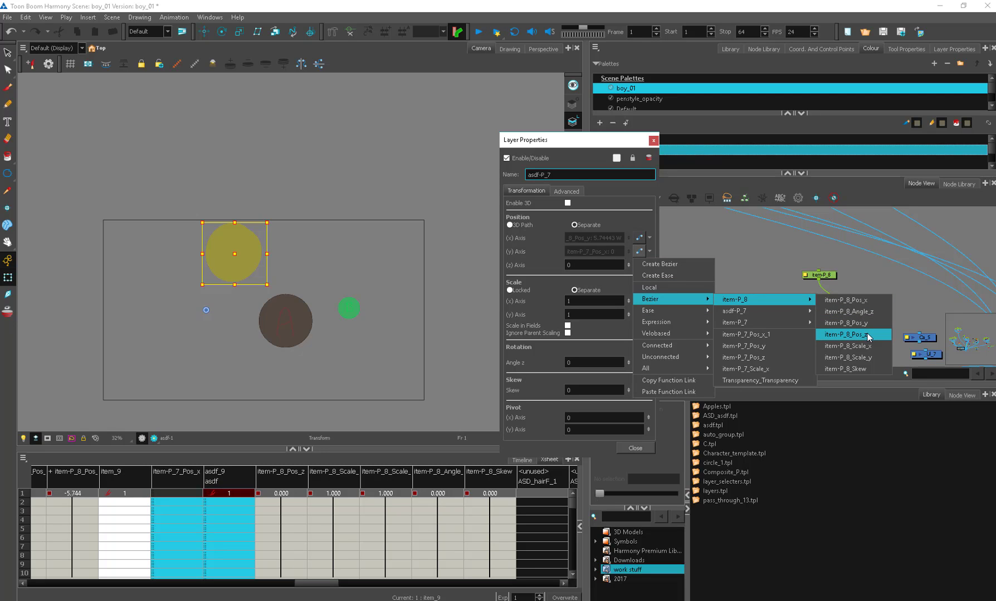
{"action": "left_click", "coordinate": [870, 303]}
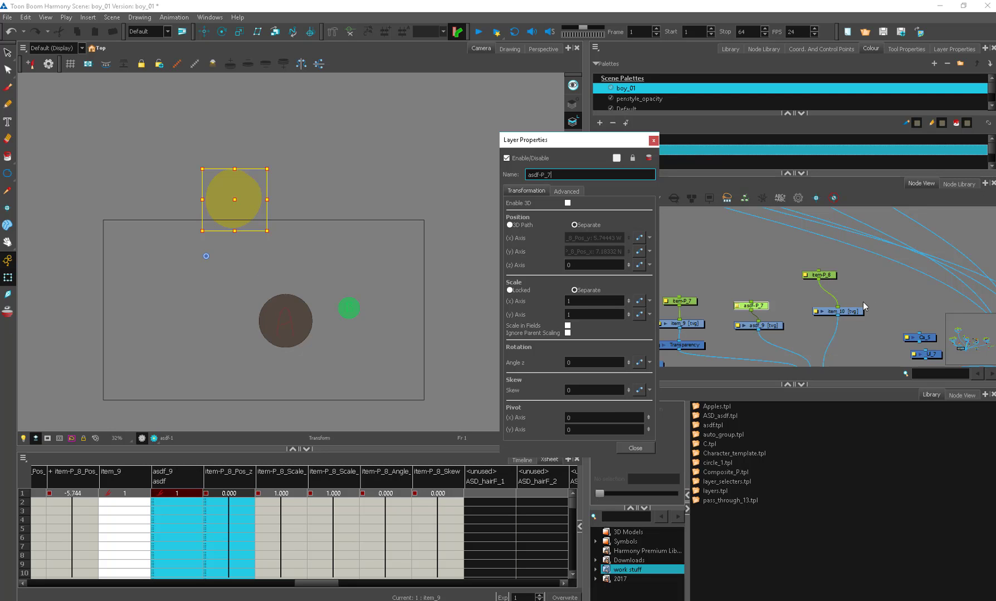
{"action": "left_click_drag", "start_coordinate": [341, 307], "coordinate": [394, 291]}
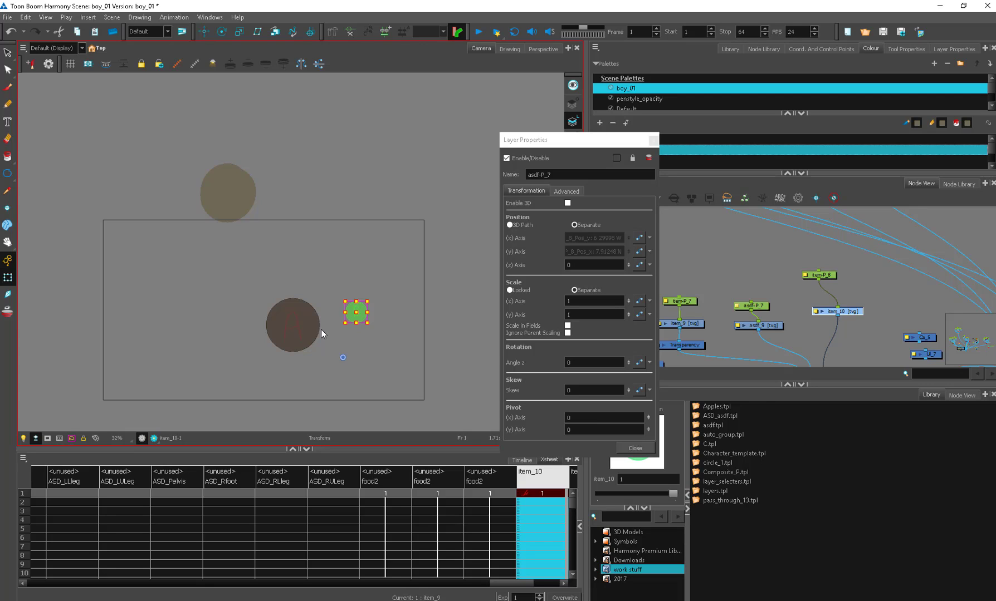
{"action": "left_click", "coordinate": [635, 448]}
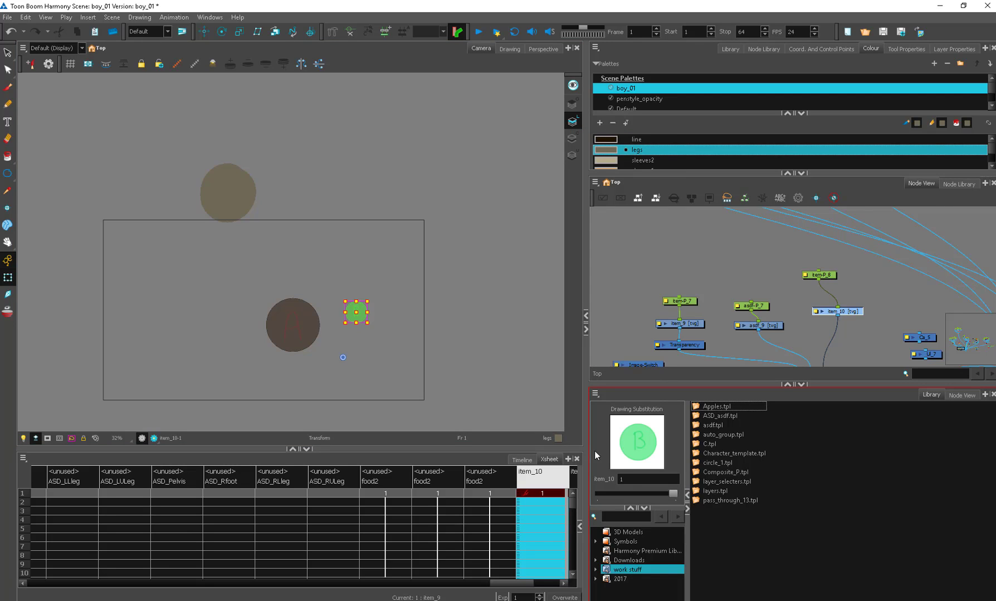
Sketch five round tables ringed with chairs on the item_9 drawing using the Brush and the line colour.
{"action": "left_click", "coordinate": [762, 326]}
{"action": "left_click", "coordinate": [693, 324]}
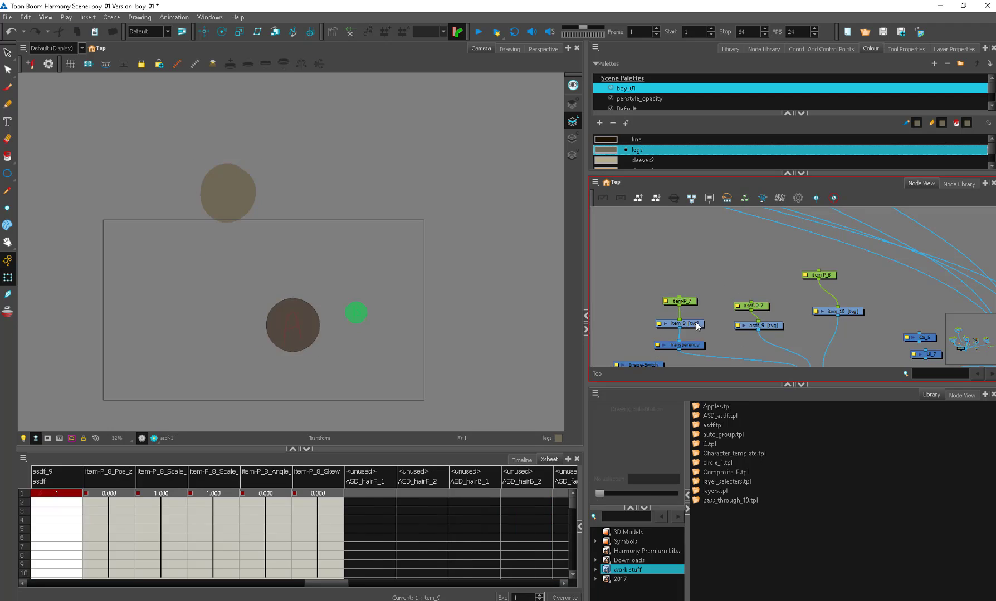
{"action": "key", "text": "alt+b"}
{"action": "left_click_drag", "start_coordinate": [296, 282], "coordinate": [307, 284]}
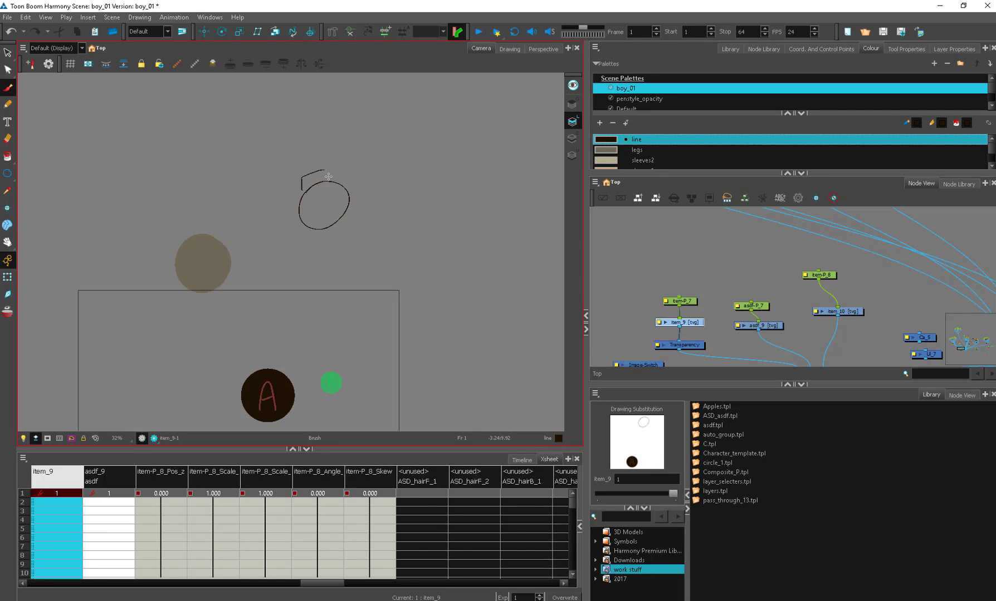
{"action": "mouse_move", "coordinate": [329, 177]}
{"action": "left_mouse_down"}
{"action": "mouse_move", "coordinate": [357, 186]}
{"action": "mouse_move", "coordinate": [350, 198]}
{"action": "left_mouse_up"}
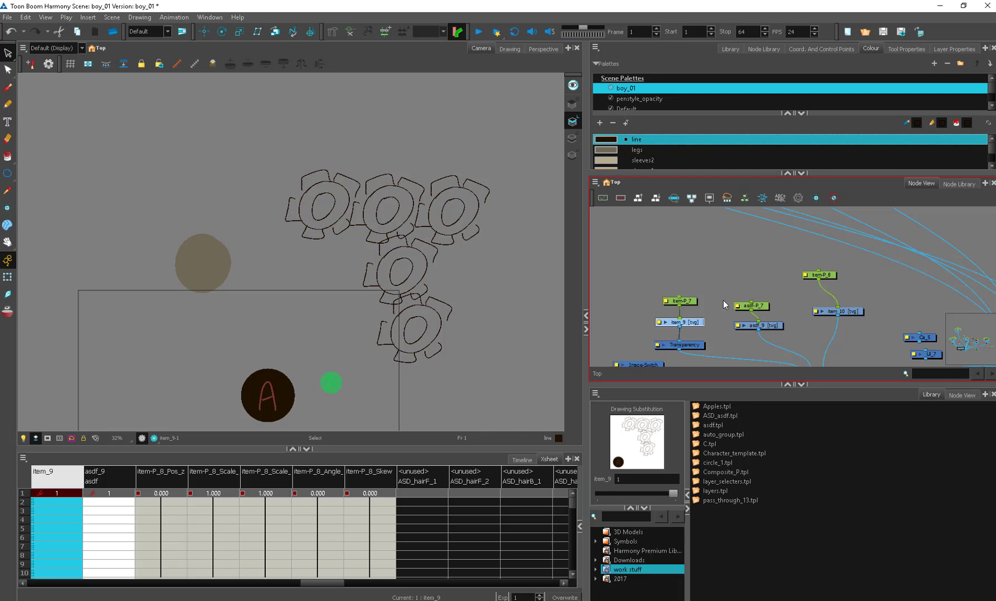
Nudge the item-P_8 peg down and move the item-P_7 and asdf-P_7 branches out of the way in the node network.
{"action": "left_click", "coordinate": [781, 297]}
{"action": "left_click", "coordinate": [836, 275]}
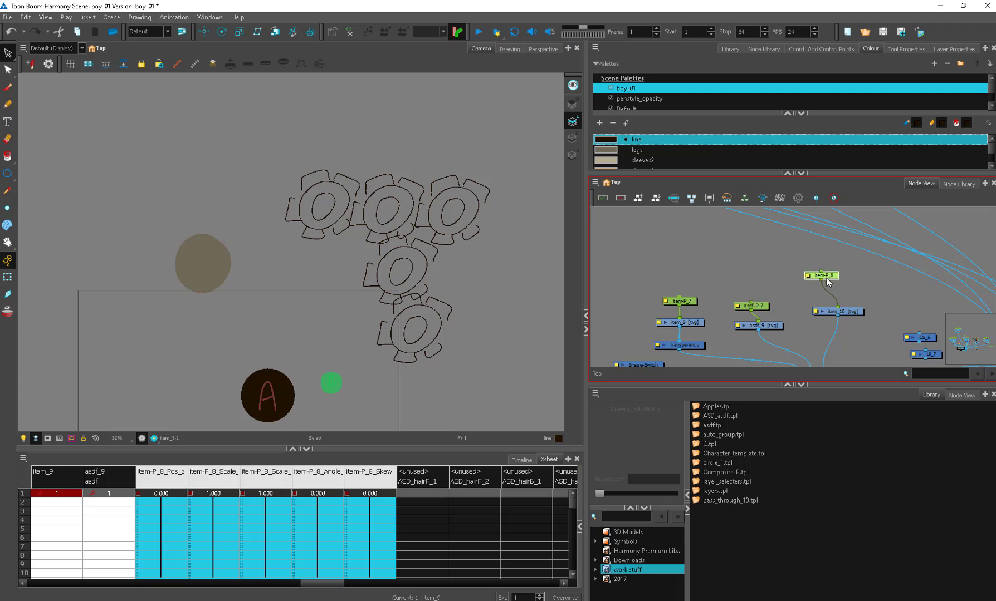
{"action": "left_click_drag", "start_coordinate": [837, 275], "coordinate": [847, 285]}
{"action": "key", "text": "shift+t"}
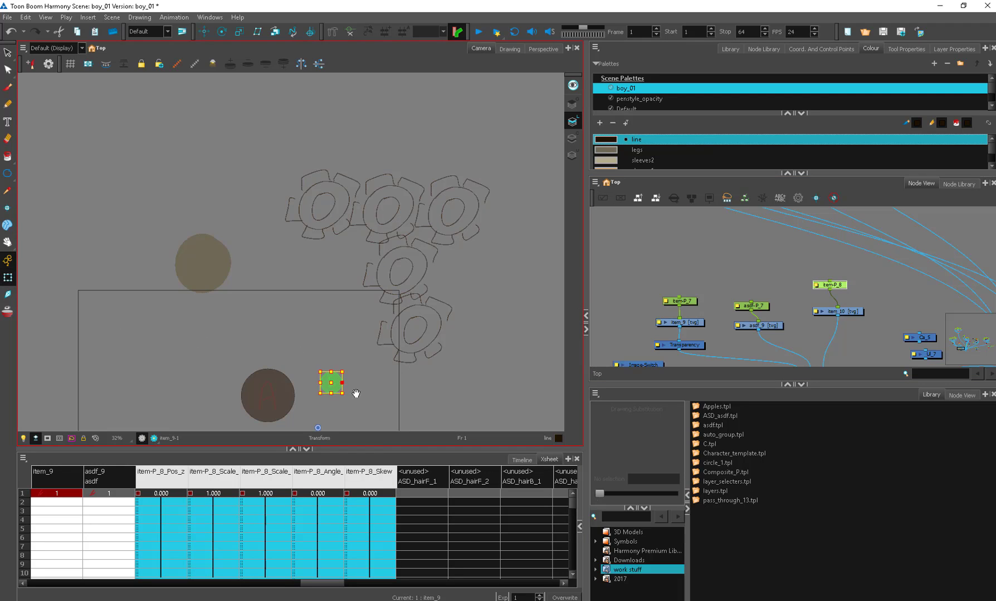
{"action": "left_click_drag", "start_coordinate": [359, 400], "coordinate": [359, 340]}
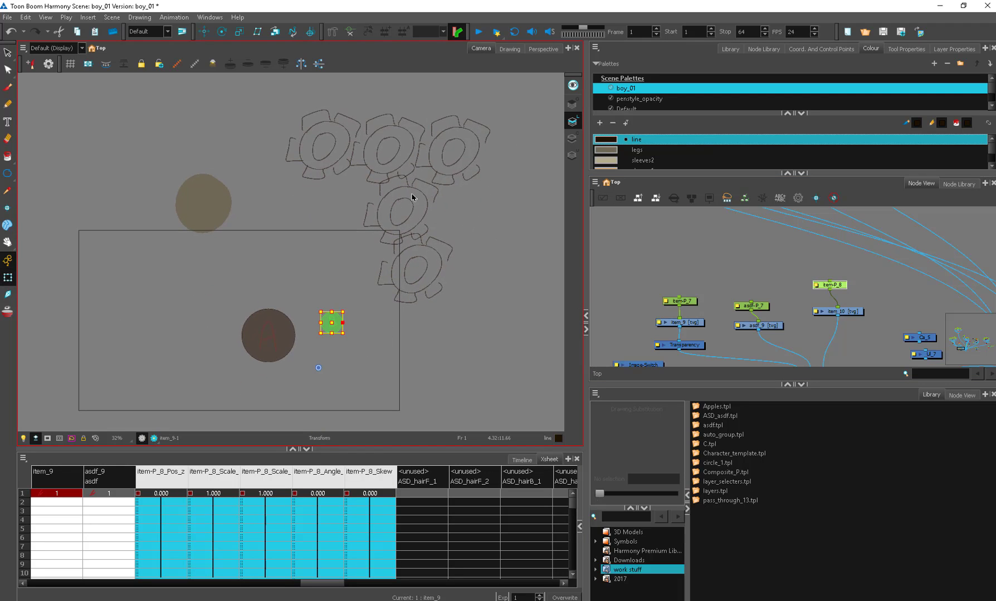
{"action": "left_click_drag", "start_coordinate": [651, 285], "coordinate": [788, 352]}
{"action": "left_click_drag", "start_coordinate": [771, 326], "coordinate": [595, 333]}
{"action": "key", "text": "1"}
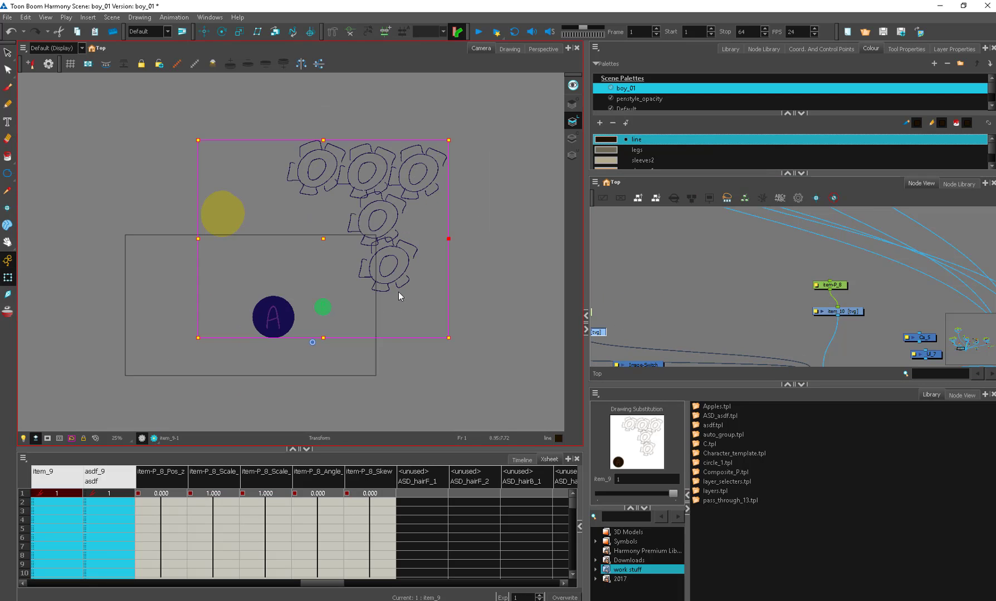
{"action": "key", "text": "2"}
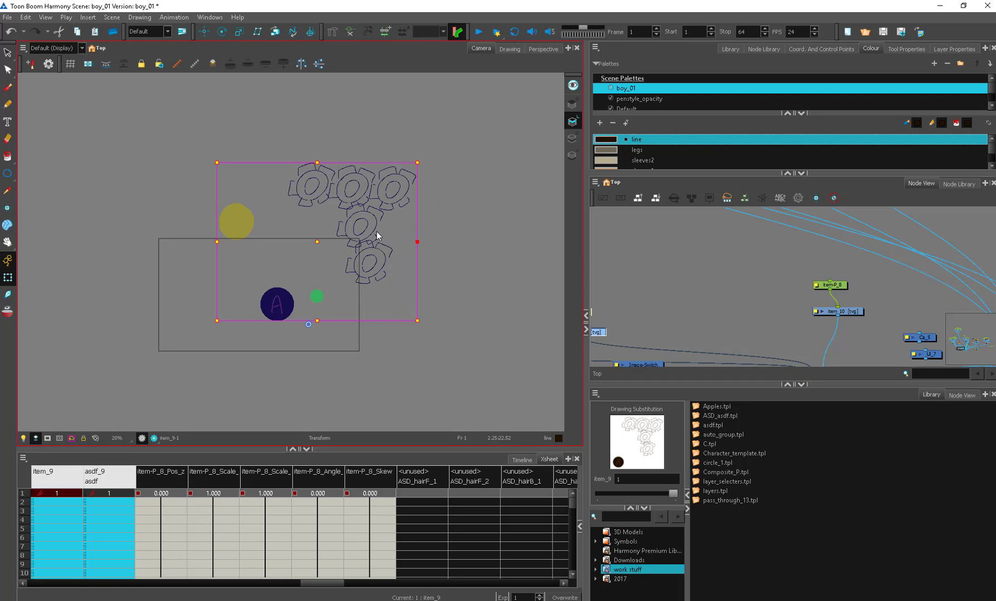
Add five asdf.tpl branches with one round table on each and select the pegs asdf-P_8 to asdf-P_12 in turn.
{"action": "left_click", "coordinate": [717, 425]}
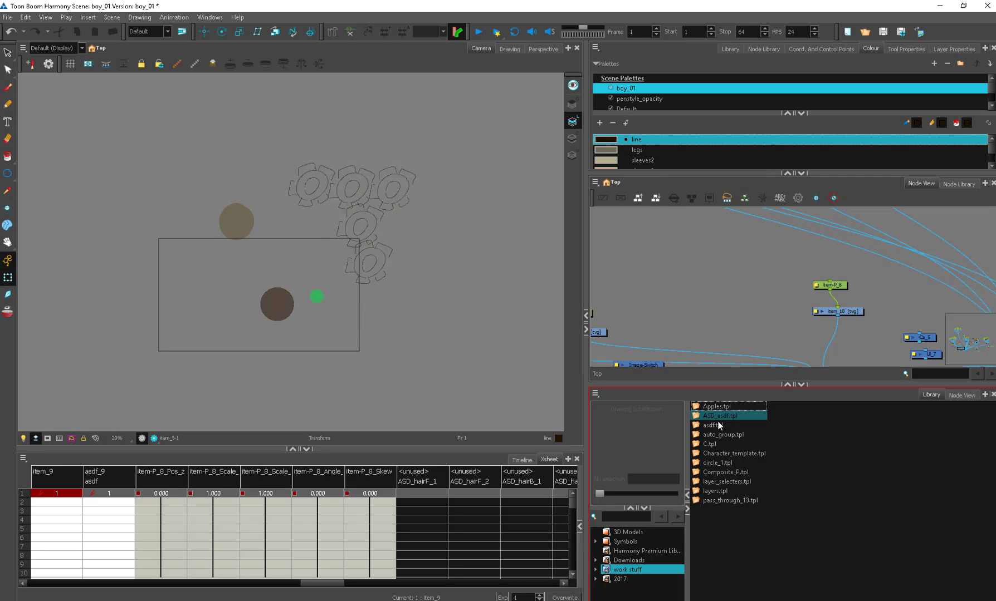
{"action": "left_click", "coordinate": [684, 256]}
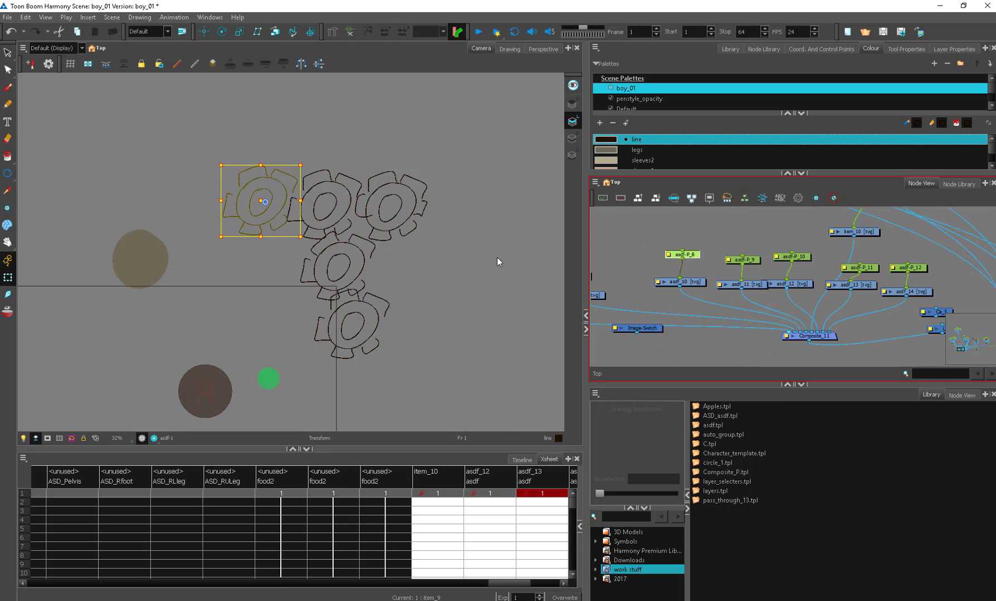
{"action": "key", "text": "1"}
{"action": "key", "text": "1"}
{"action": "left_click_drag", "start_coordinate": [488, 276], "coordinate": [479, 294]}
{"action": "key", "text": "2"}
{"action": "left_click", "coordinate": [750, 259]}
{"action": "left_click", "coordinate": [803, 260]}
{"action": "left_click", "coordinate": [862, 268]}
{"action": "left_click", "coordinate": [910, 269]}
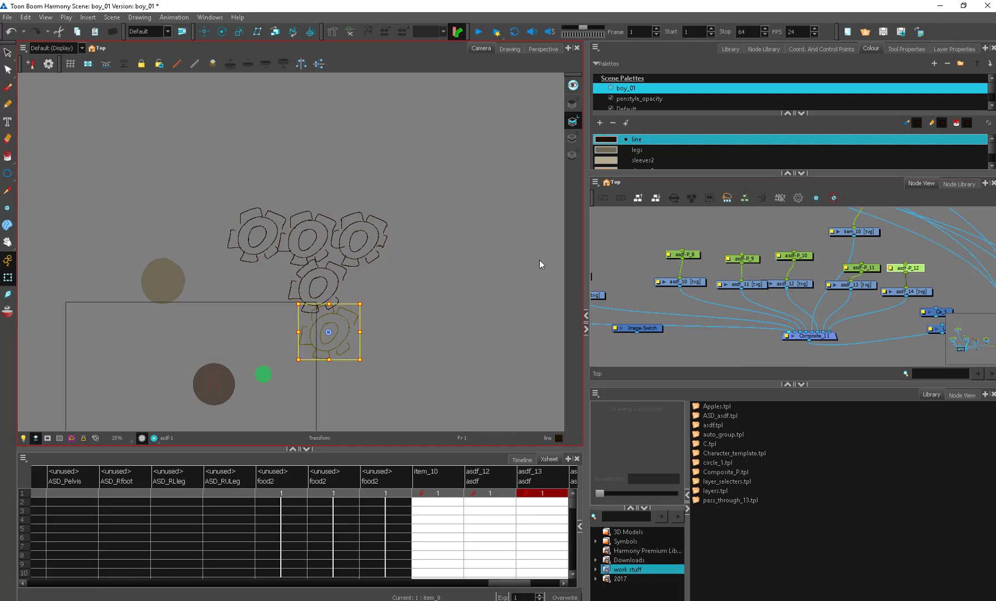
Link the asdf-P_8 peg's Angle z rotation to the Bezier function item-P_8_Angle_z.
{"action": "left_click", "coordinate": [684, 255]}
{"action": "left_click_drag", "start_coordinate": [684, 252], "coordinate": [679, 262]}
{"action": "double_click", "coordinate": [679, 262]}
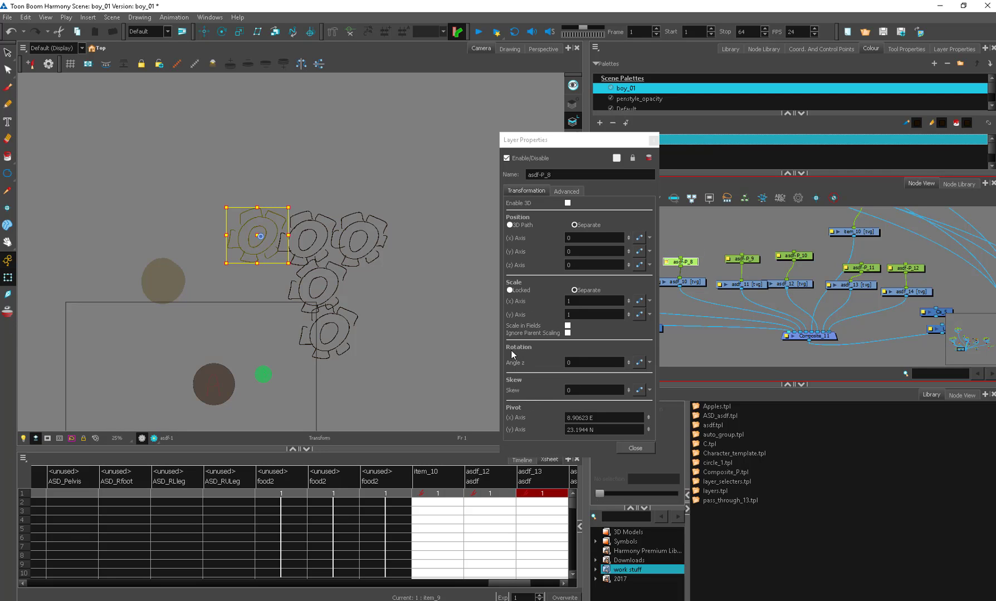
{"action": "left_click", "coordinate": [638, 363]}
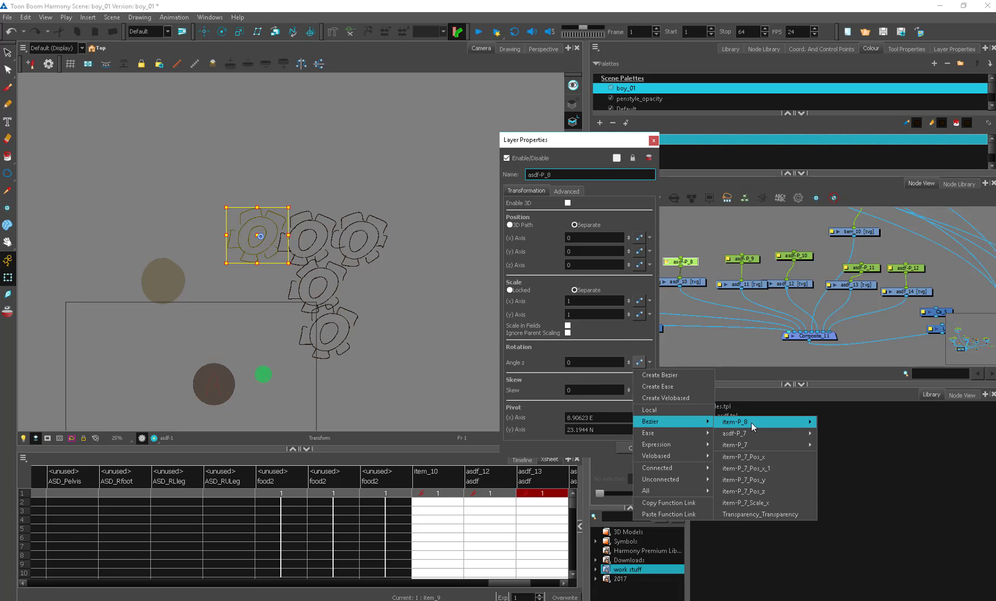
{"action": "mouse_move", "coordinate": [789, 425]}
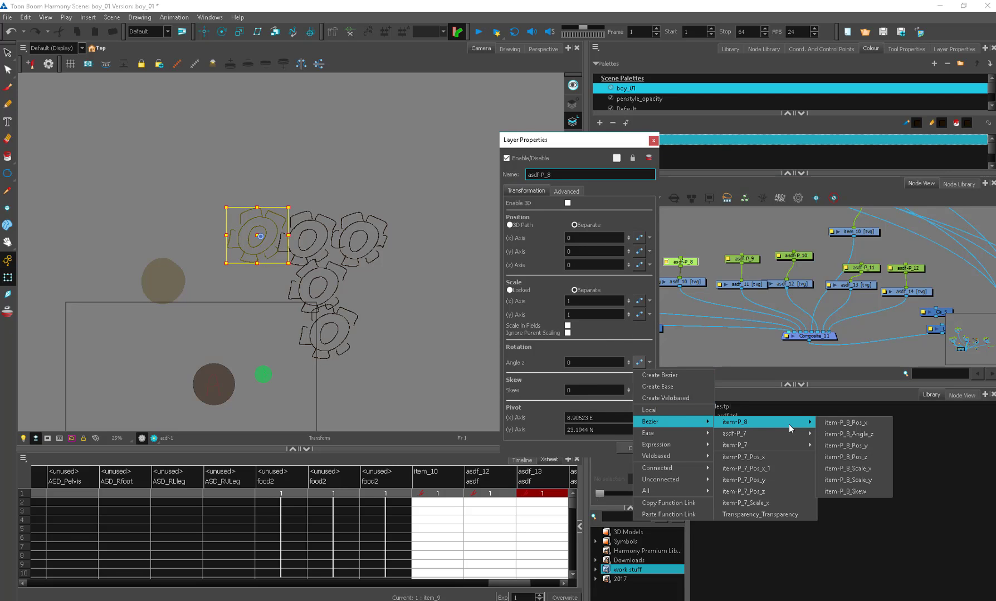
{"action": "left_click", "coordinate": [870, 439]}
Link the Angle z rotation of the asdf-P_9 and asdf-P_10 pegs to item-P_8_Angle_z.
{"action": "left_click", "coordinate": [746, 259]}
{"action": "left_click", "coordinate": [639, 362]}
{"action": "mouse_move", "coordinate": [669, 422]}
{"action": "mouse_move", "coordinate": [793, 422]}
{"action": "left_click", "coordinate": [847, 422]}
{"action": "left_click", "coordinate": [779, 256]}
{"action": "left_click", "coordinate": [639, 362]}
{"action": "mouse_move", "coordinate": [671, 422]}
{"action": "left_click", "coordinate": [846, 422]}
Link the Angle z rotation of asdf-P_11 and asdf-P_12 to item-P_8_Angle_z and close the layer properties.
{"action": "left_click", "coordinate": [846, 268]}
{"action": "left_click", "coordinate": [639, 362]}
{"action": "mouse_move", "coordinate": [746, 422]}
{"action": "left_click", "coordinate": [866, 435]}
{"action": "left_click", "coordinate": [890, 268]}
{"action": "left_click", "coordinate": [647, 363]}
{"action": "mouse_move", "coordinate": [671, 421]}
{"action": "mouse_move", "coordinate": [746, 422]}
{"action": "left_click", "coordinate": [860, 431]}
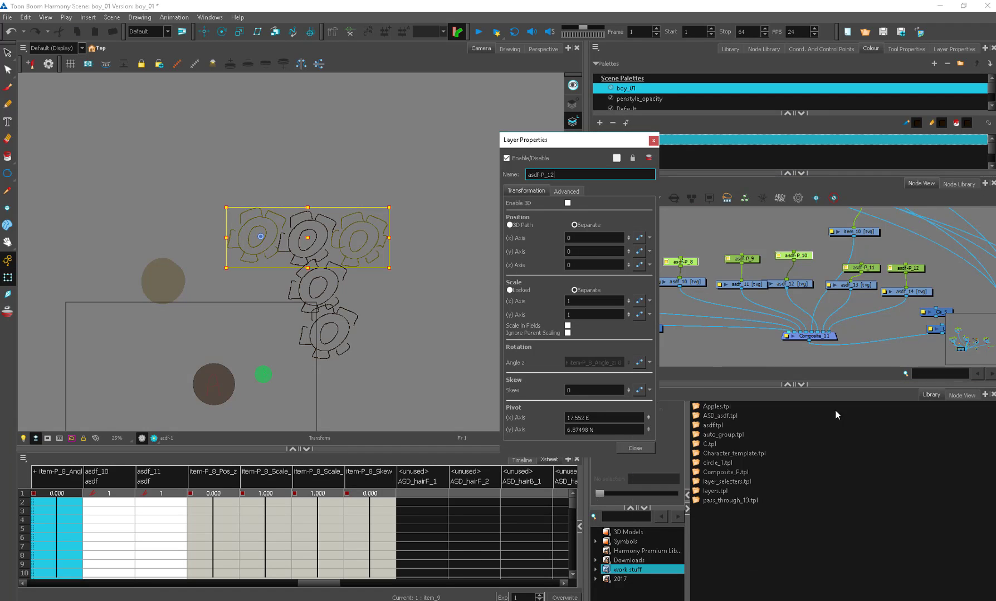
{"action": "left_click", "coordinate": [693, 264]}
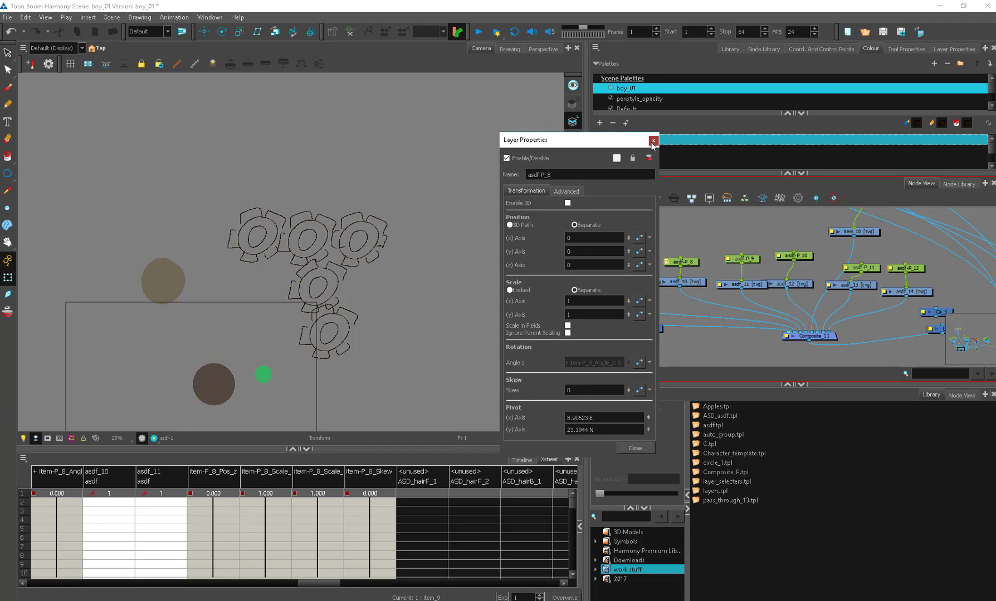
{"action": "left_click", "coordinate": [652, 141]}
Reshape the green B circle on item_10 into a narrow vertical diamond with the Contour Editor.
{"action": "left_click", "coordinate": [265, 373]}
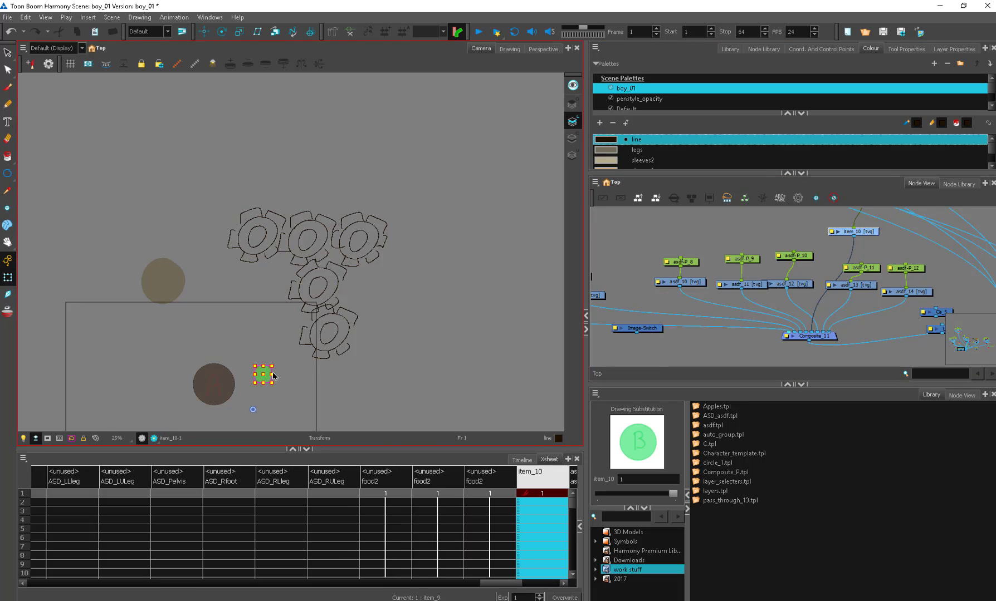
{"action": "mouse_move", "coordinate": [273, 385]}
{"action": "left_mouse_down"}
{"action": "mouse_move", "coordinate": [362, 364]}
{"action": "mouse_move", "coordinate": [351, 317]}
{"action": "left_mouse_up"}
{"action": "key", "text": "alt+b"}
{"action": "key", "text": "alt+q"}
{"action": "left_click_drag", "start_coordinate": [351, 361], "coordinate": [351, 387]}
{"action": "left_click", "coordinate": [7, 278]}
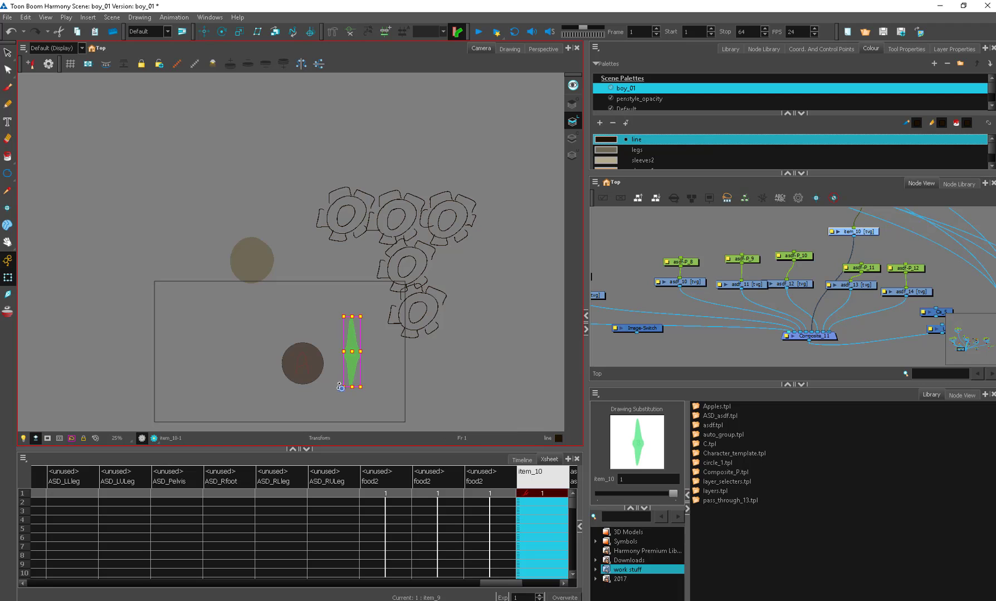
Centre the green diamond's pivot, rotate the diamond to test the linked tables, and move it up and left outside the frame.
{"action": "key", "text": "alt+3"}
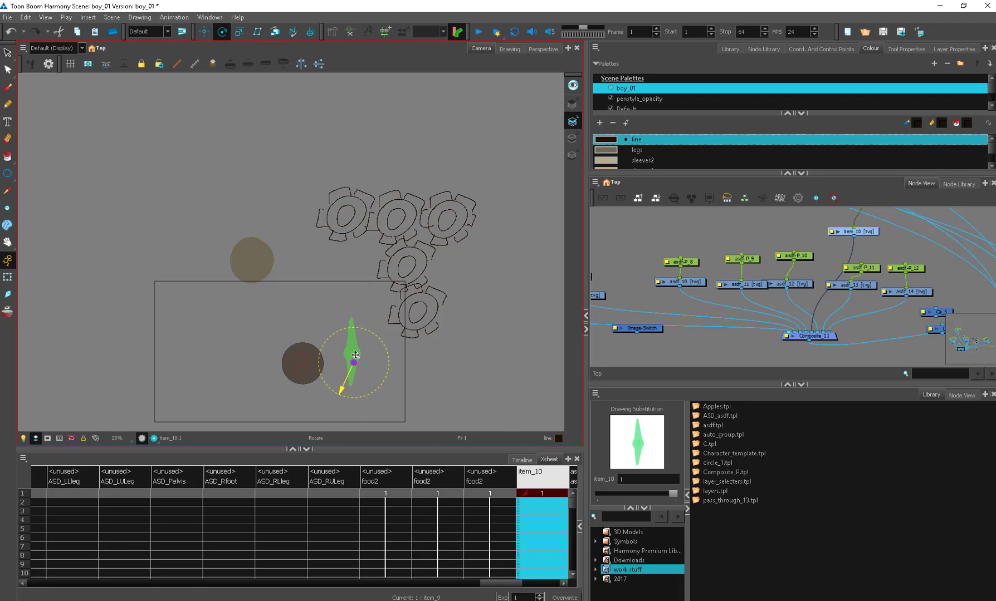
{"action": "key", "text": "shift+t"}
{"action": "left_click_drag", "start_coordinate": [372, 390], "coordinate": [320, 370]}
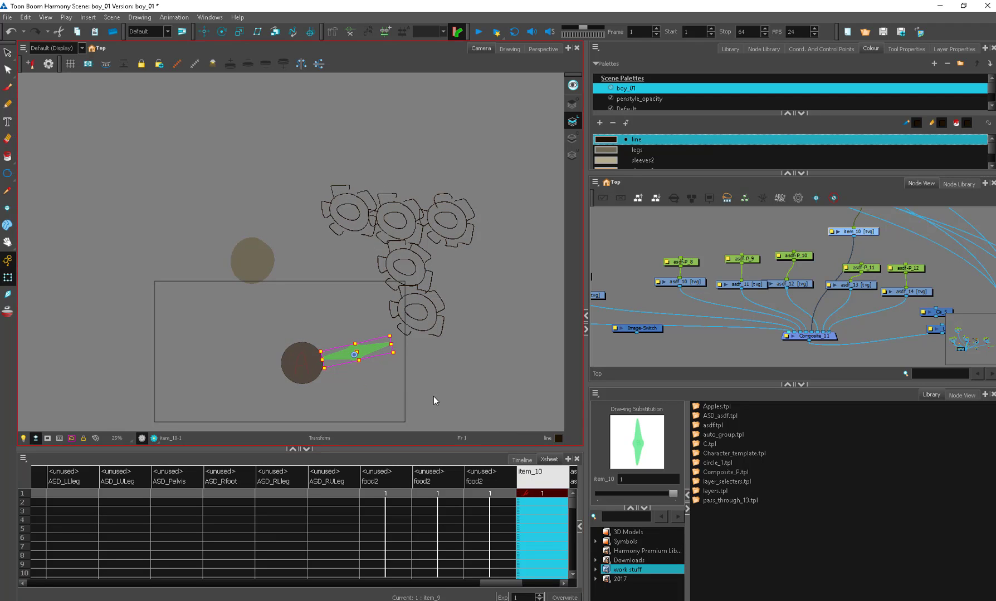
{"action": "left_click_drag", "start_coordinate": [398, 362], "coordinate": [398, 319]}
{"action": "left_click_drag", "start_coordinate": [474, 280], "coordinate": [234, 121]}
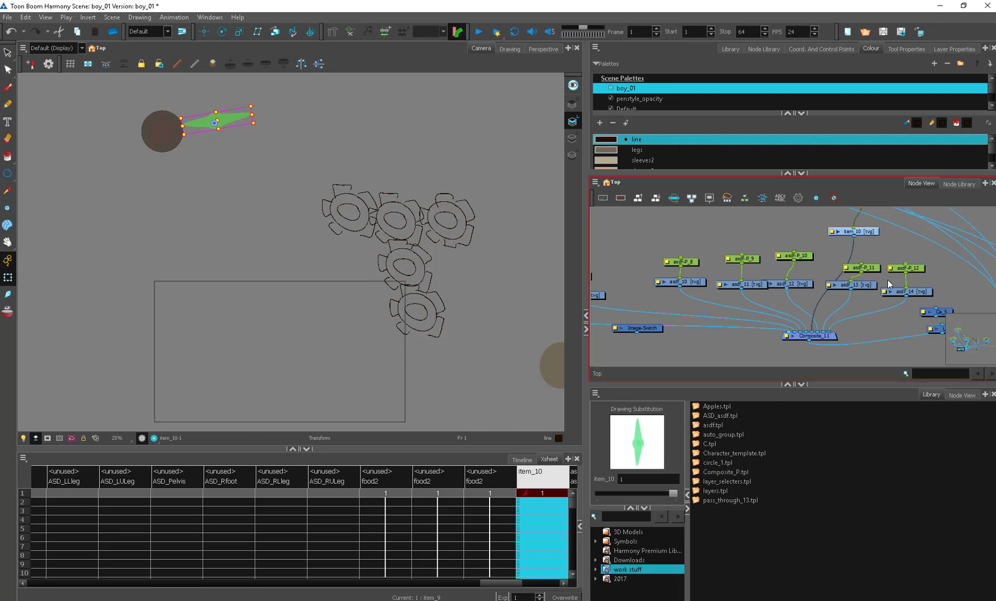
Return the green diamond to the inside of the frame and rotate it nearly upright through the item-P_8 peg.
{"action": "left_click", "coordinate": [781, 309]}
{"action": "left_click_drag", "start_coordinate": [782, 309], "coordinate": [890, 324]}
{"action": "left_click_drag", "start_coordinate": [731, 351], "coordinate": [654, 316]}
{"action": "scroll", "coordinate": [863, 323], "scroll_direction": "down", "scroll_amount": 1}
{"action": "scroll", "coordinate": [825, 319], "scroll_direction": "up", "scroll_amount": 4}
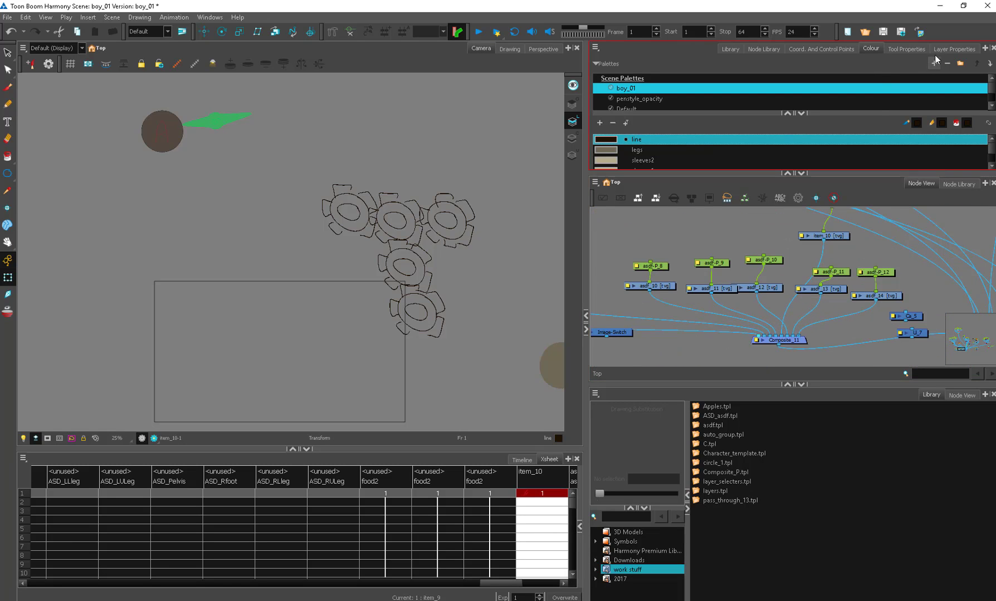
{"action": "left_click_drag", "start_coordinate": [379, 356], "coordinate": [373, 286]}
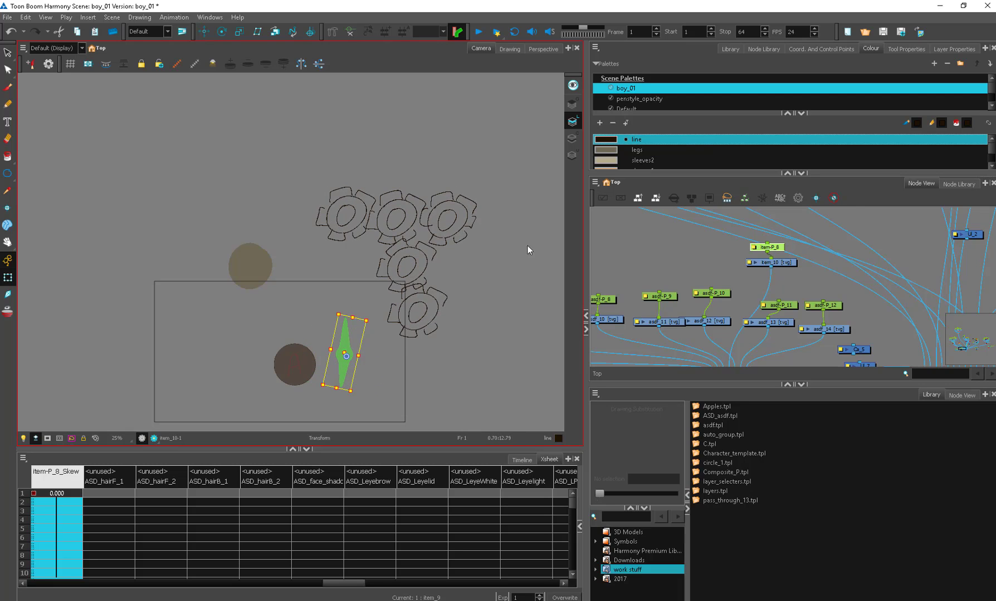
Add an Expression column named Expr1 to the Xsheet.
{"action": "left_click", "coordinate": [23, 459]}
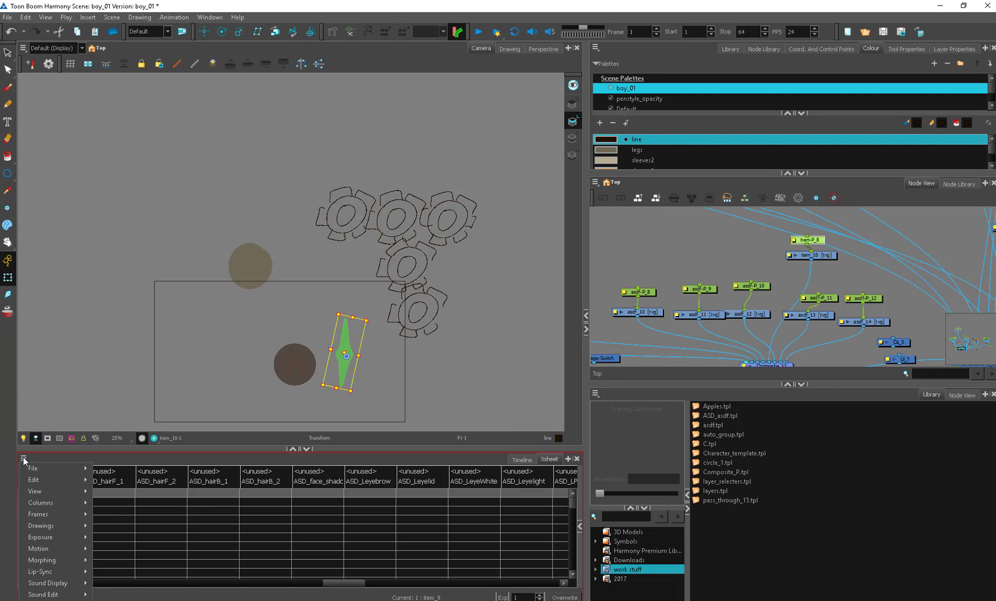
{"action": "left_click", "coordinate": [521, 460]}
{"action": "left_click", "coordinate": [548, 459]}
{"action": "left_click", "coordinate": [23, 459]}
{"action": "mouse_move", "coordinate": [84, 504]}
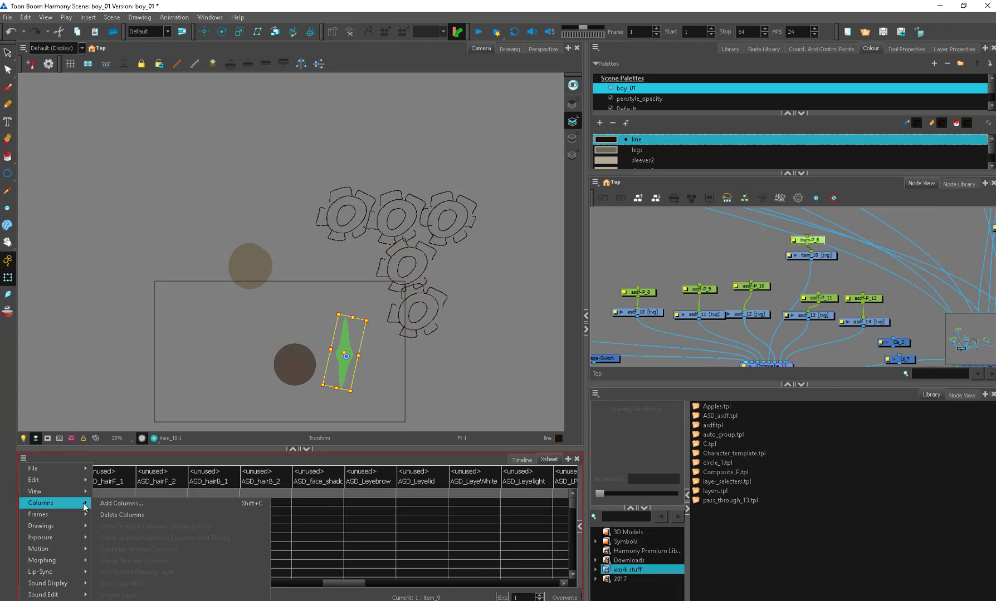
{"action": "left_click", "coordinate": [261, 503]}
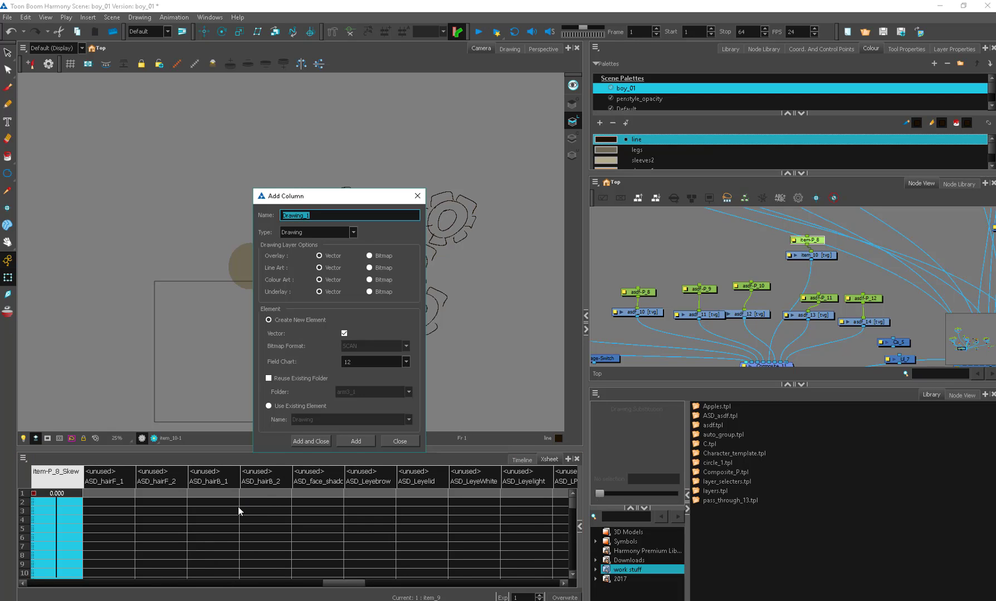
{"action": "left_click_drag", "start_coordinate": [371, 194], "coordinate": [393, 184]}
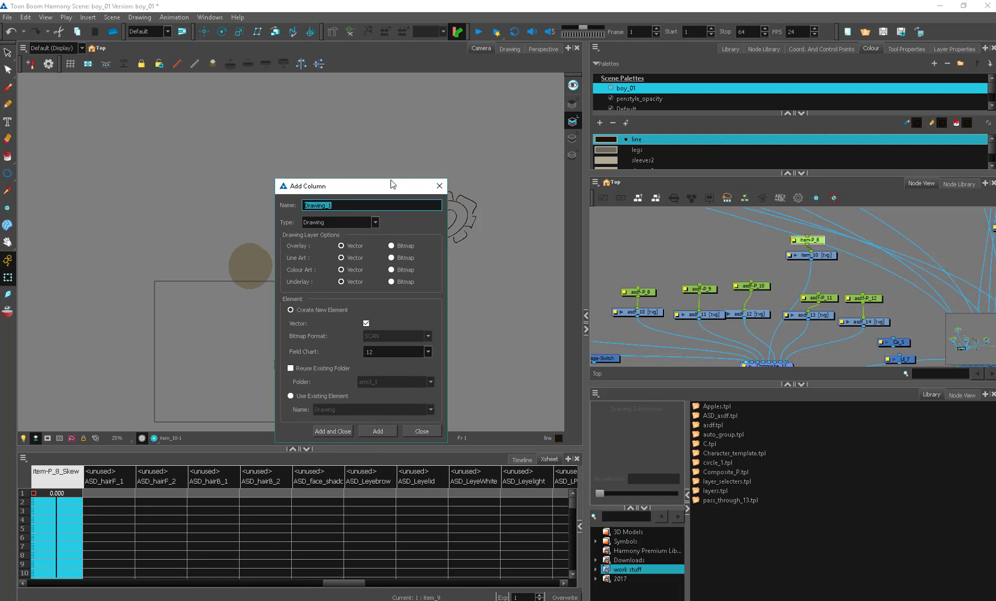
{"action": "left_click", "coordinate": [353, 222]}
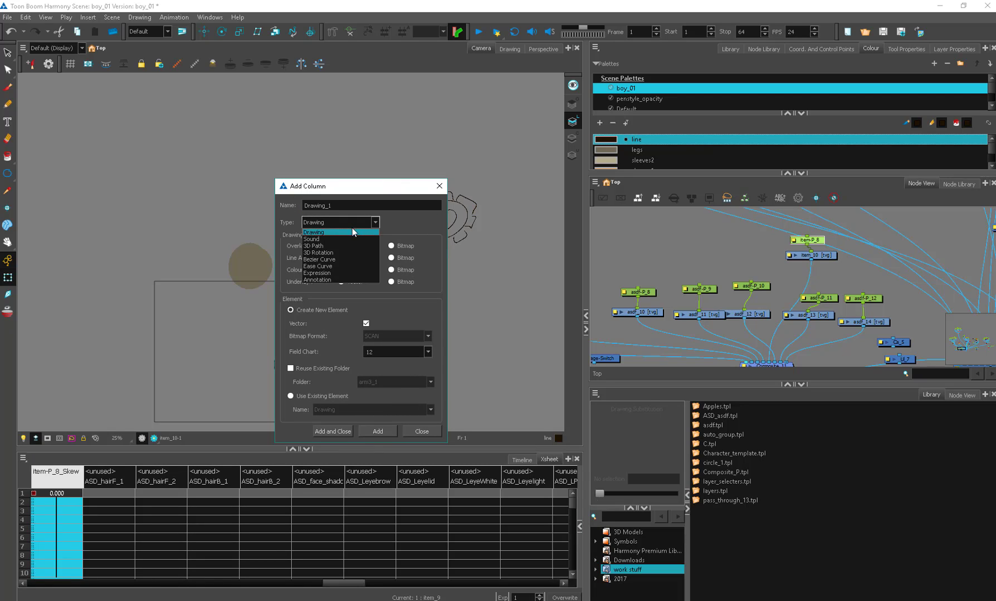
{"action": "left_click", "coordinate": [328, 273]}
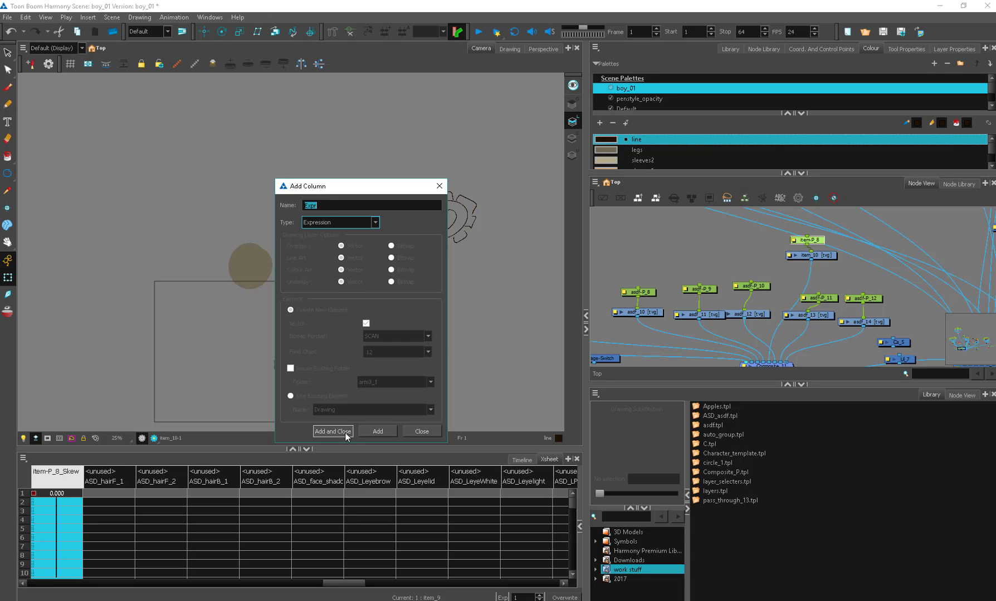
{"action": "left_click", "coordinate": [334, 207]}
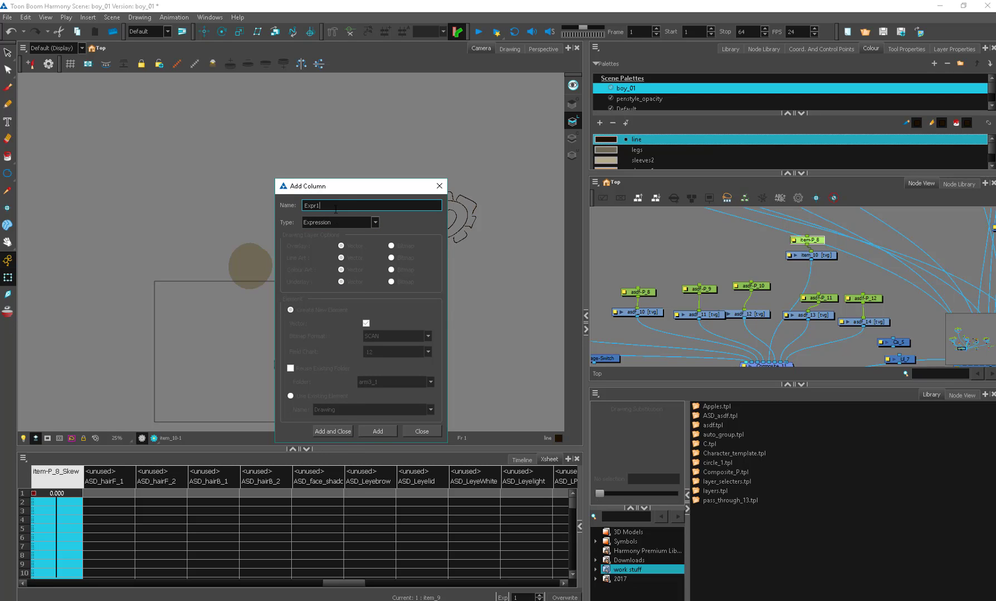
{"action": "left_click", "coordinate": [333, 432]}
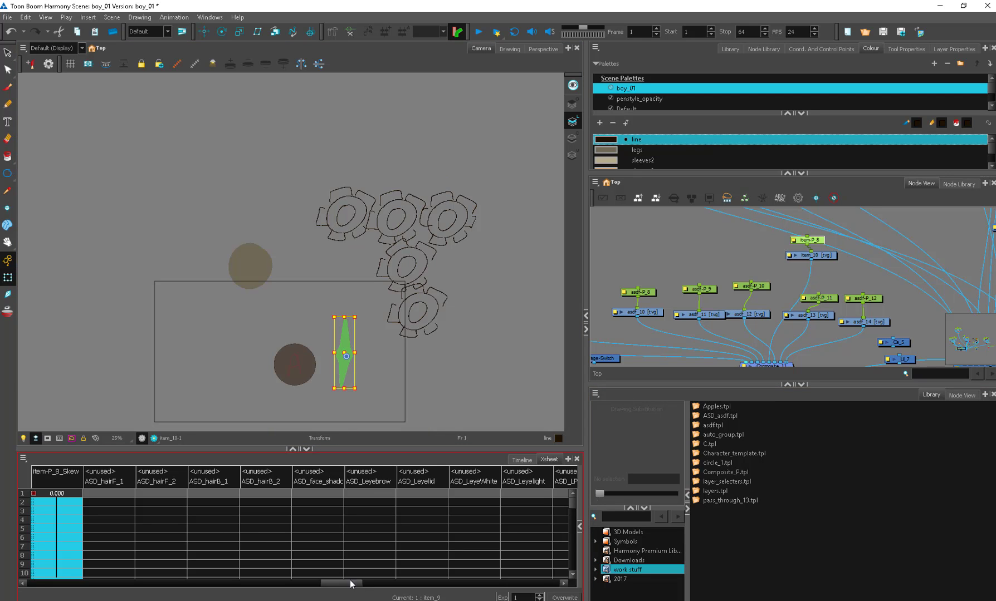
Open the Expr1 column's expression and enter value("item-P_8_Angle_z")* as its beginning, with a copy in WordPad.
{"action": "left_click_drag", "start_coordinate": [355, 588], "coordinate": [561, 585]}
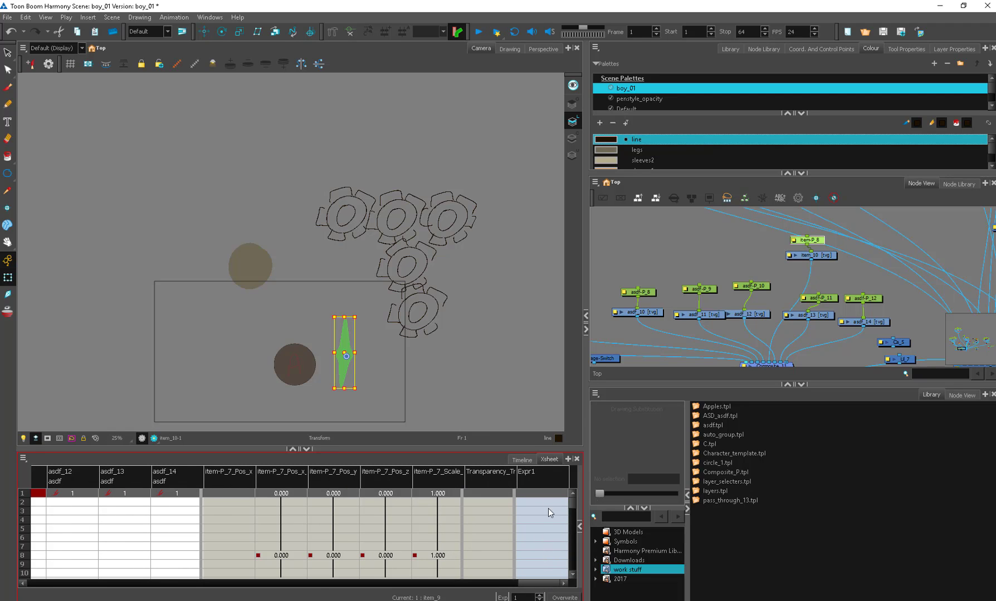
{"action": "double_click", "coordinate": [534, 472]}
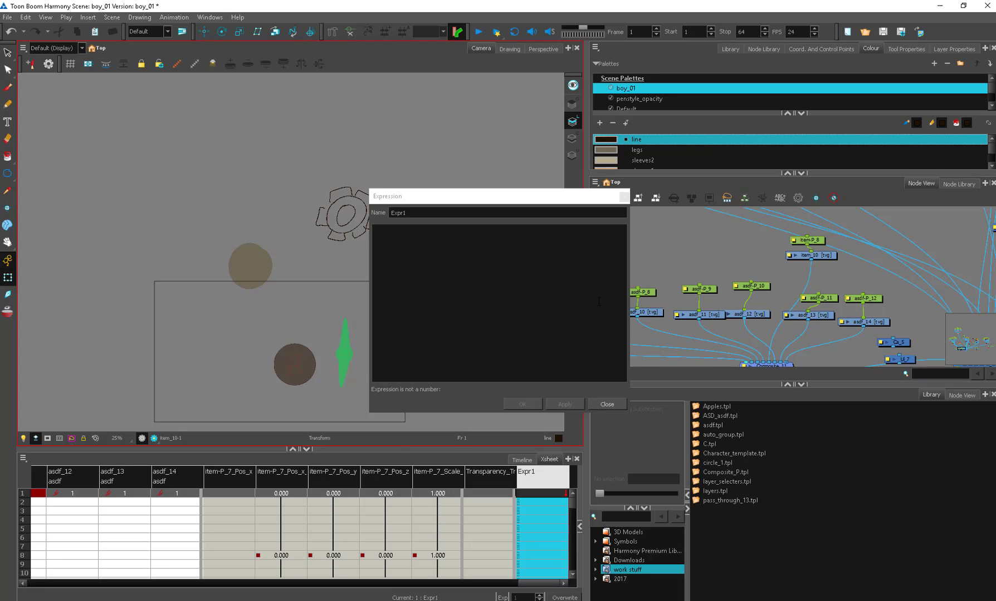
{"action": "left_click", "coordinate": [449, 305]}
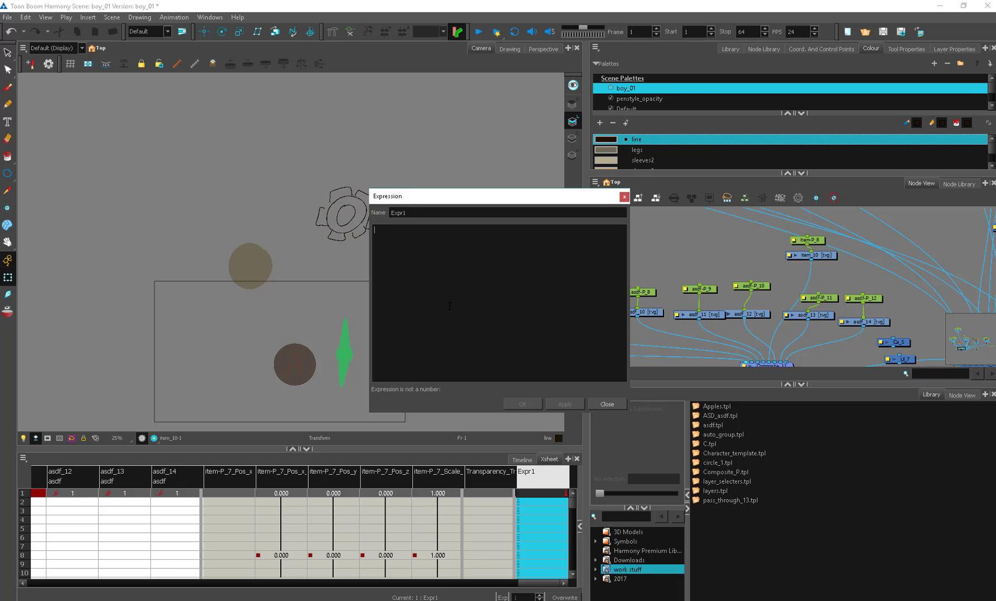
{"action": "type", "text": "value(\"Cont1-P_Pos_x\")*X"}
{"action": "left_click_drag", "start_coordinate": [498, 200], "coordinate": [430, 188]}
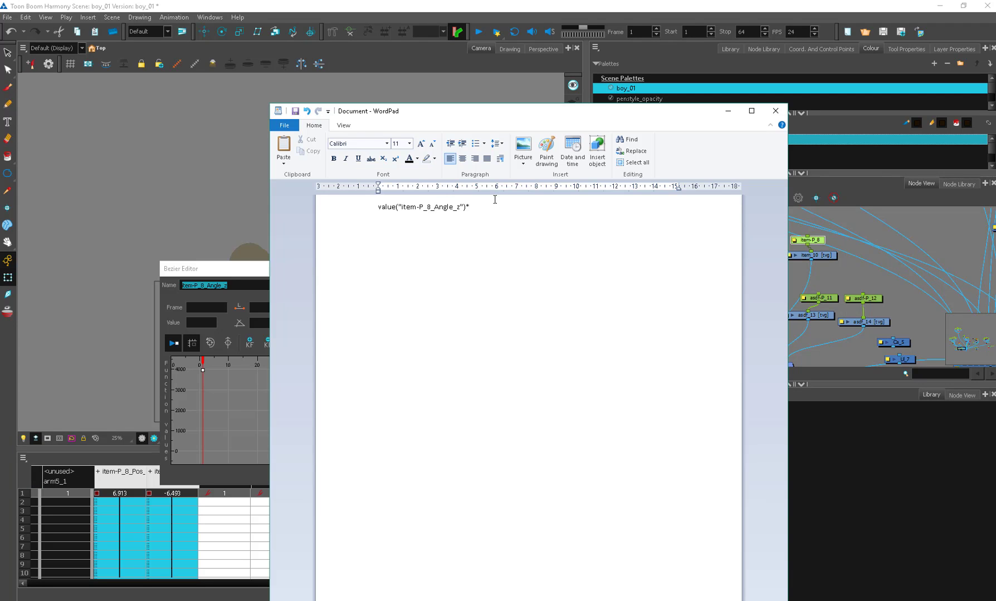
Enlarge the expression text in WordPad to size 22 and shrink and move its window beside the expression editor.
{"action": "key", "text": "ctrl+a"}
{"action": "left_click", "coordinate": [410, 143]}
{"action": "left_click", "coordinate": [397, 234]}
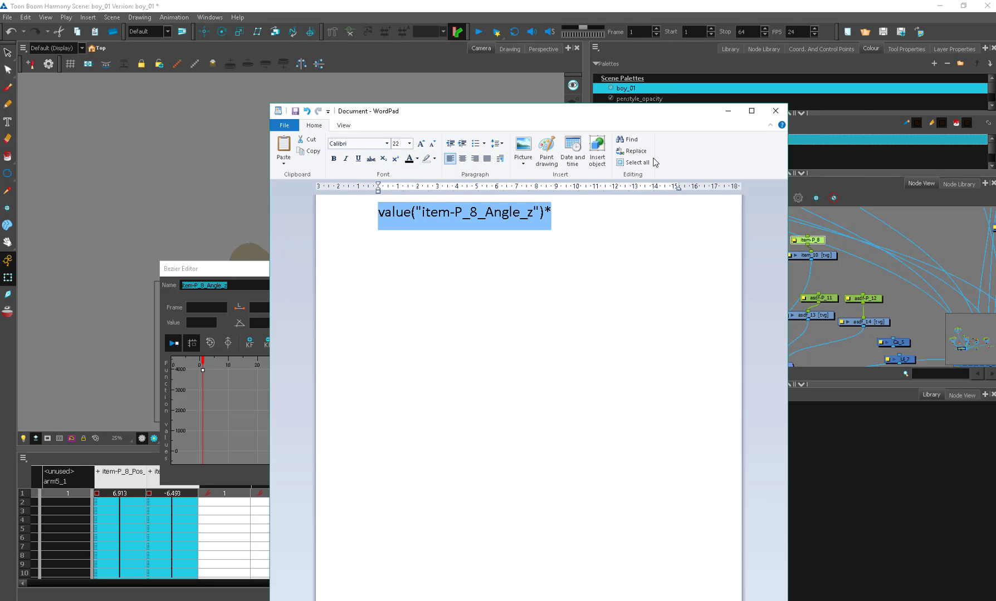
{"action": "left_click_drag", "start_coordinate": [585, 116], "coordinate": [654, 86]}
{"action": "left_click", "coordinate": [596, 212]}
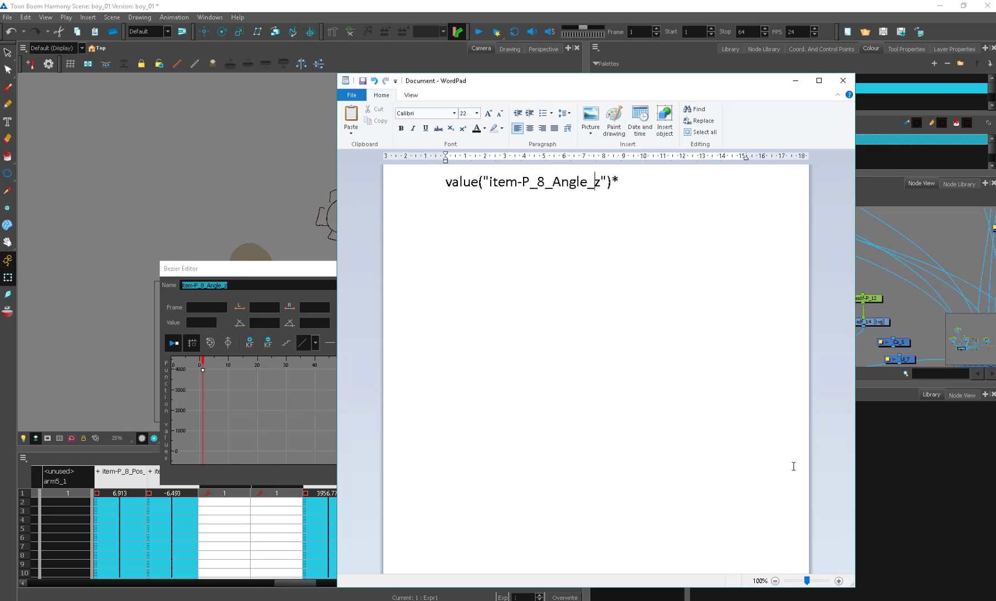
{"action": "left_click_drag", "start_coordinate": [851, 585], "coordinate": [752, 240]}
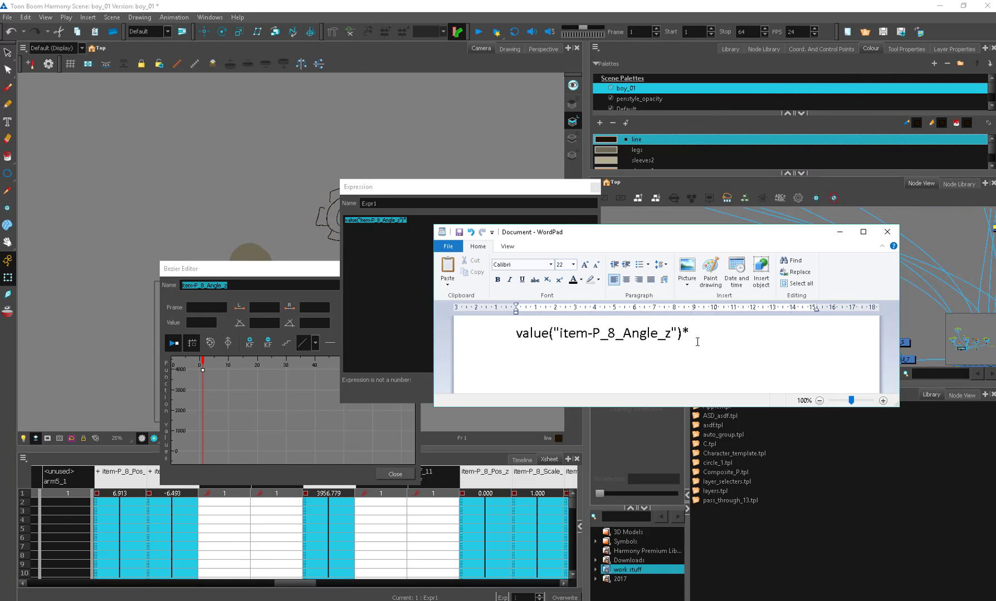
Remove the trailing asterisk from the WordPad expression and move the WordPad window closer to the other editors.
{"action": "left_click_drag", "start_coordinate": [694, 330], "coordinate": [705, 332]}
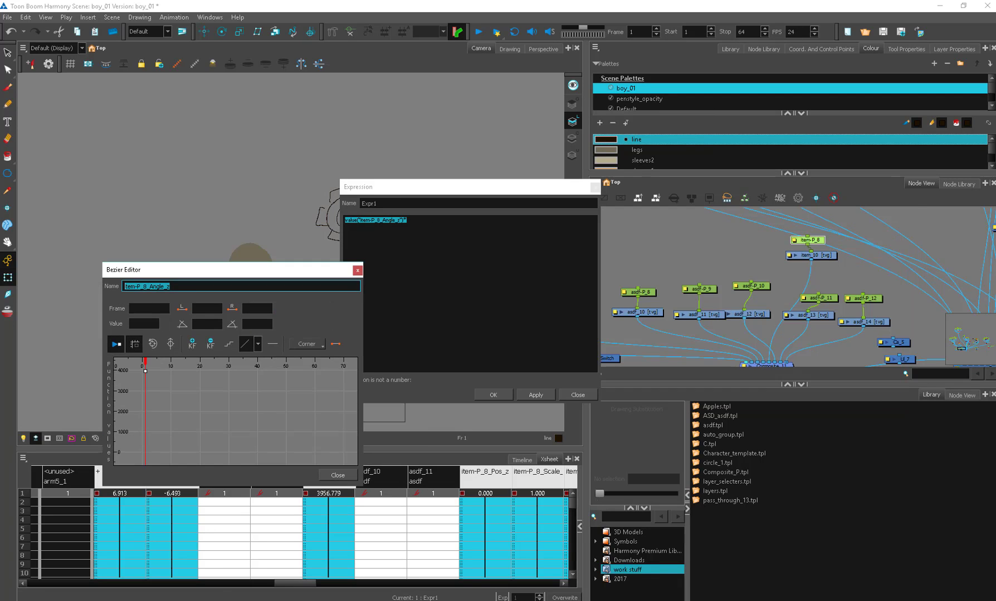
{"action": "key", "text": "alt+Tab"}
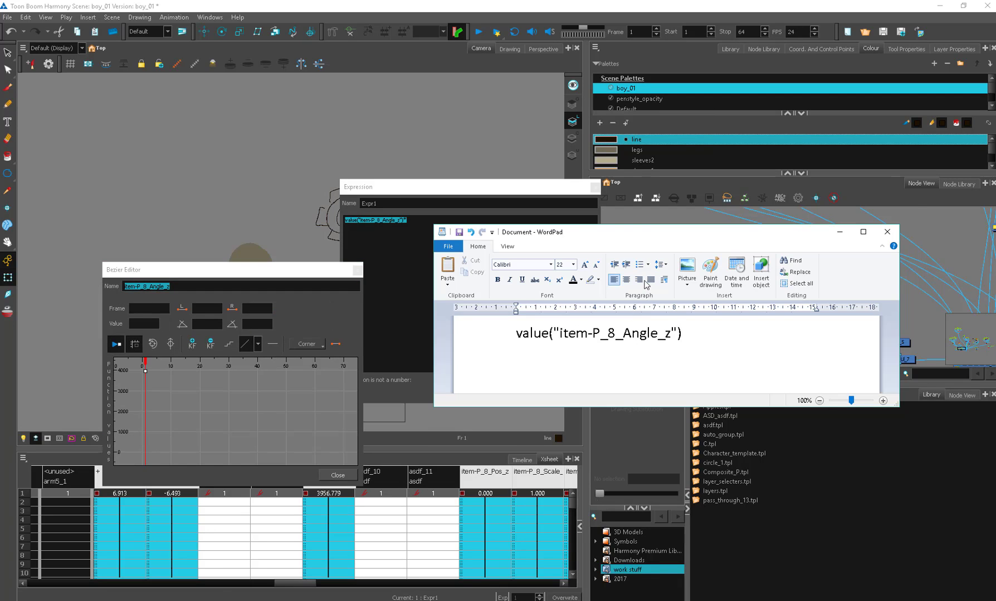
{"action": "left_click_drag", "start_coordinate": [652, 230], "coordinate": [599, 191]}
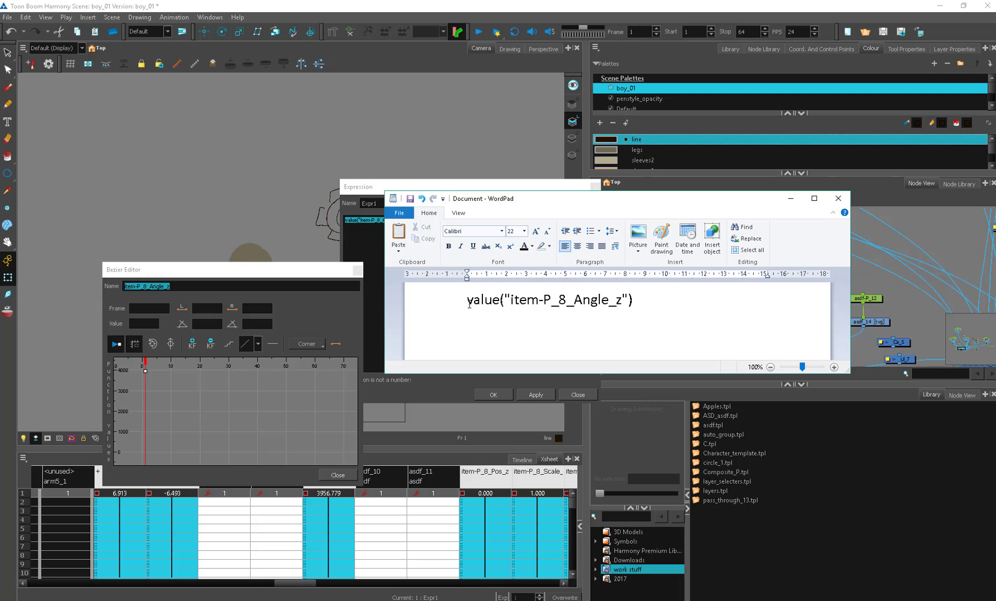
Examine the WordPad expression's value(" prefix and full syntax against the function name in the Bezier Editor.
{"action": "left_click_drag", "start_coordinate": [467, 304], "coordinate": [505, 301]}
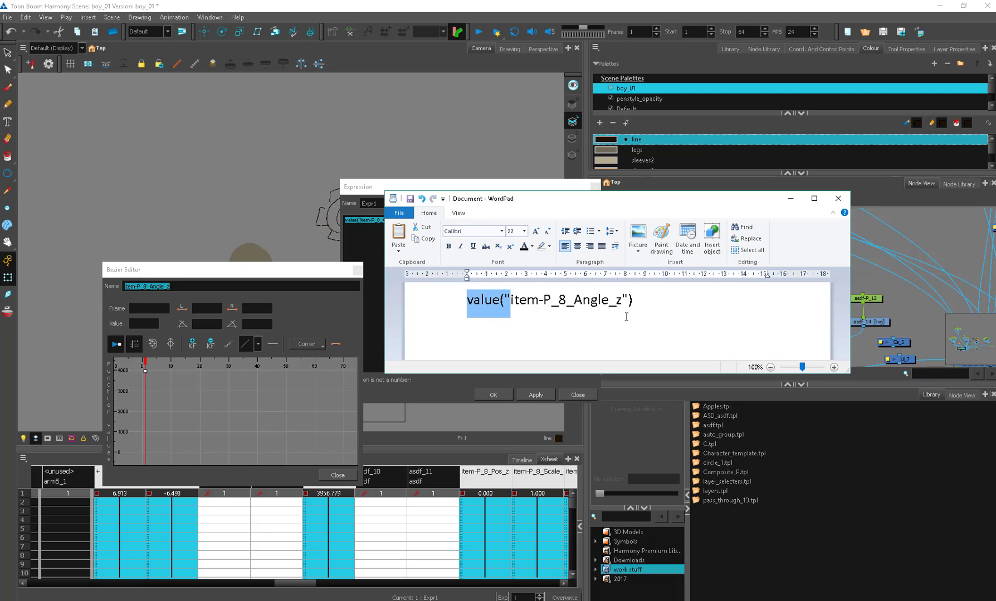
{"action": "double_click", "coordinate": [509, 300]}
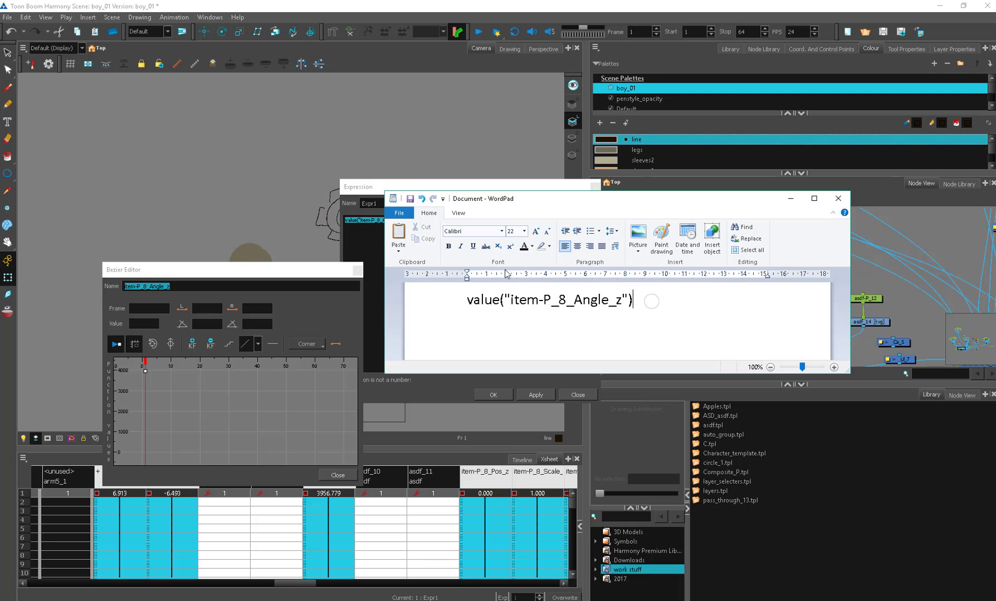
{"action": "left_click_drag", "start_coordinate": [468, 301], "coordinate": [651, 299]}
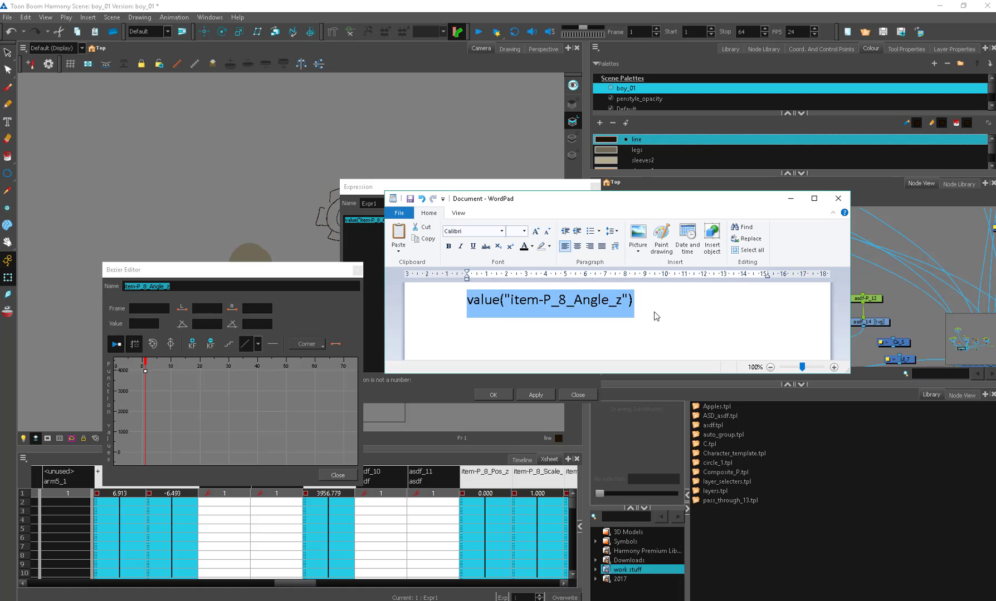
{"action": "left_click", "coordinate": [184, 288]}
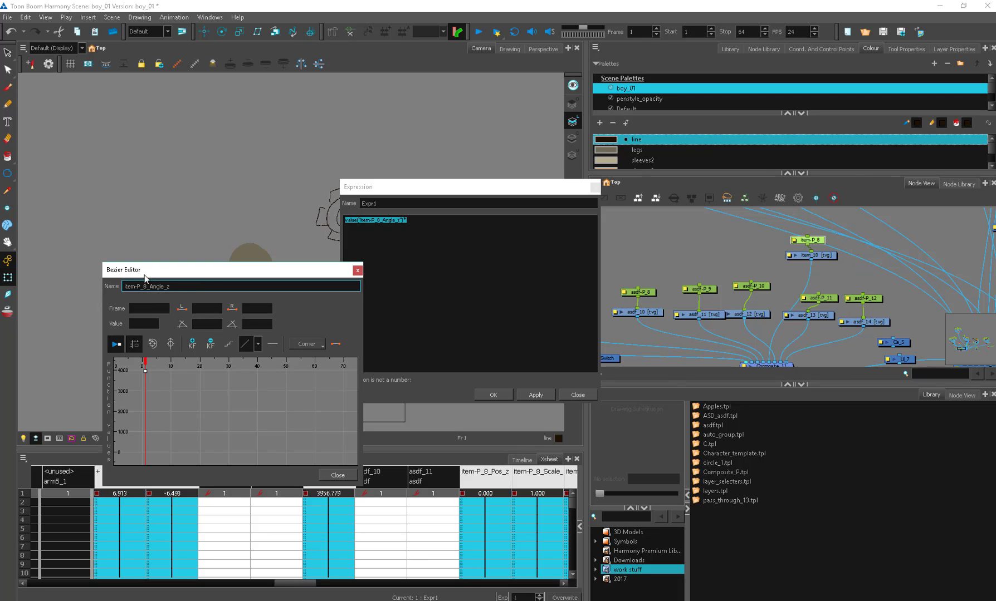
Try linking the x-axis position of the asdf-P_10 peg to the item-P_8_Angle_z Bezier function.
{"action": "double_click", "coordinate": [741, 286]}
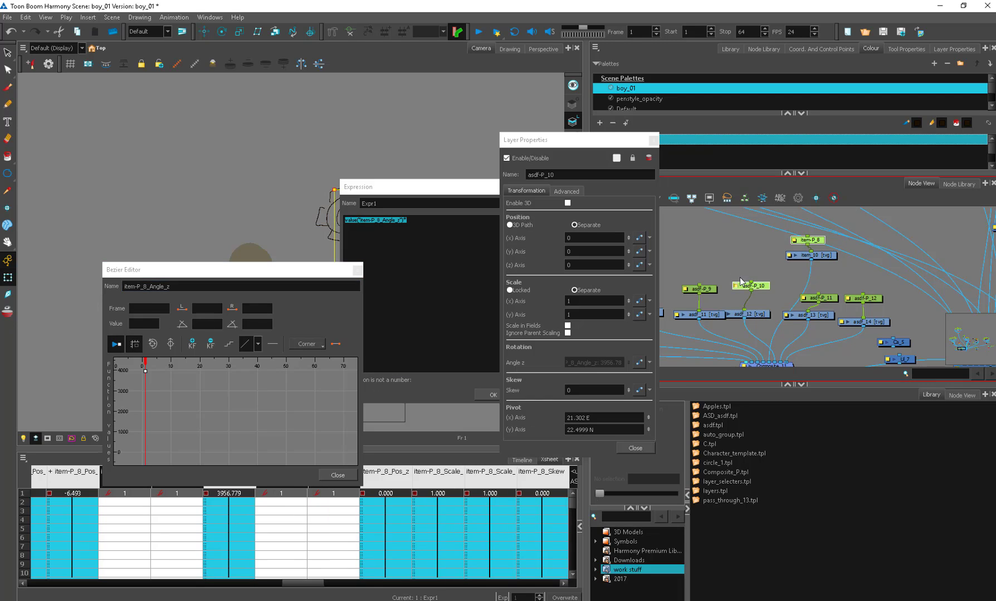
{"action": "left_click", "coordinate": [650, 237]}
{"action": "mouse_move", "coordinate": [669, 286]}
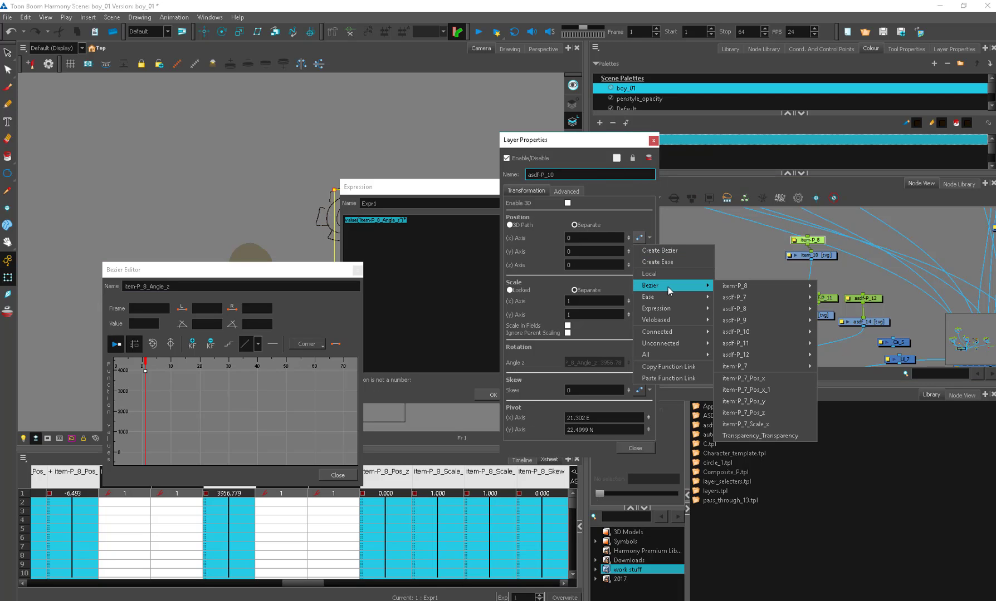
{"action": "mouse_move", "coordinate": [785, 290]}
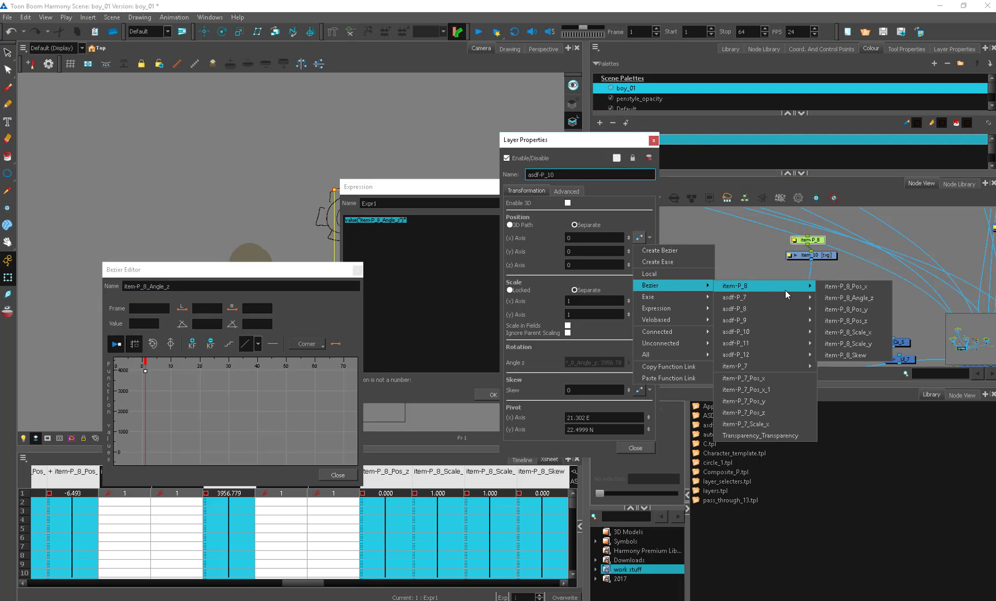
{"action": "left_click", "coordinate": [868, 303]}
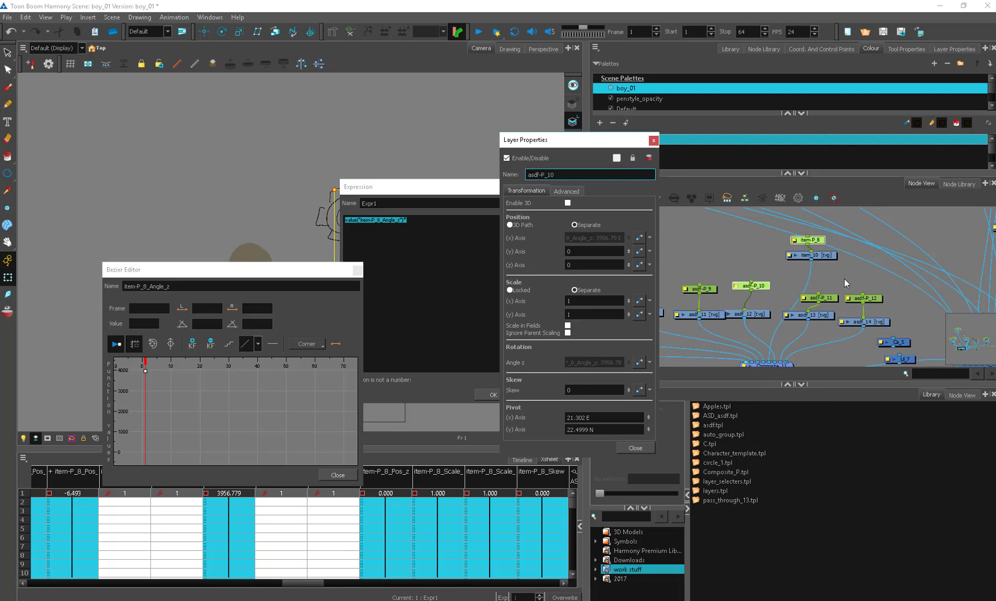
{"action": "key", "text": "ctrl+z"}
{"action": "left_click", "coordinate": [648, 237]}
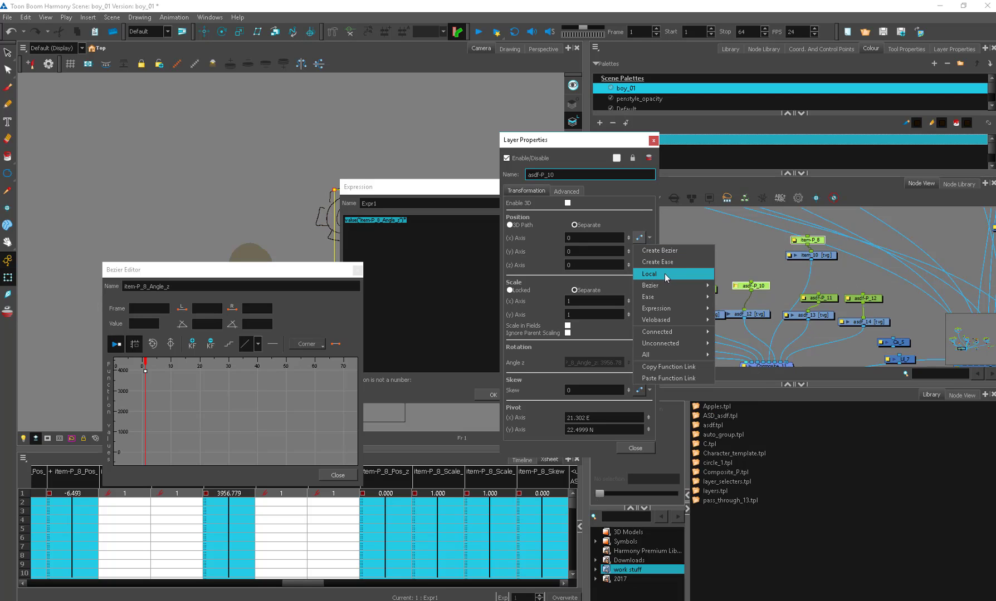
{"action": "left_click", "coordinate": [666, 273]}
{"action": "left_click", "coordinate": [653, 139]}
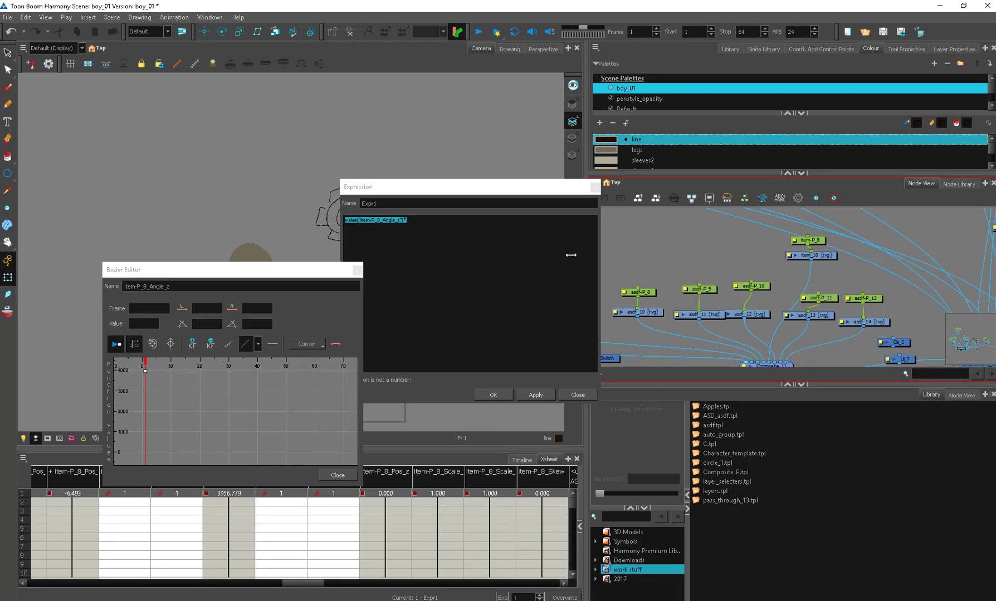
Close the Bezier Editor and widen the item-P_8_Angle_z column in the Xsheet so its full name fits.
{"action": "left_click", "coordinate": [357, 271]}
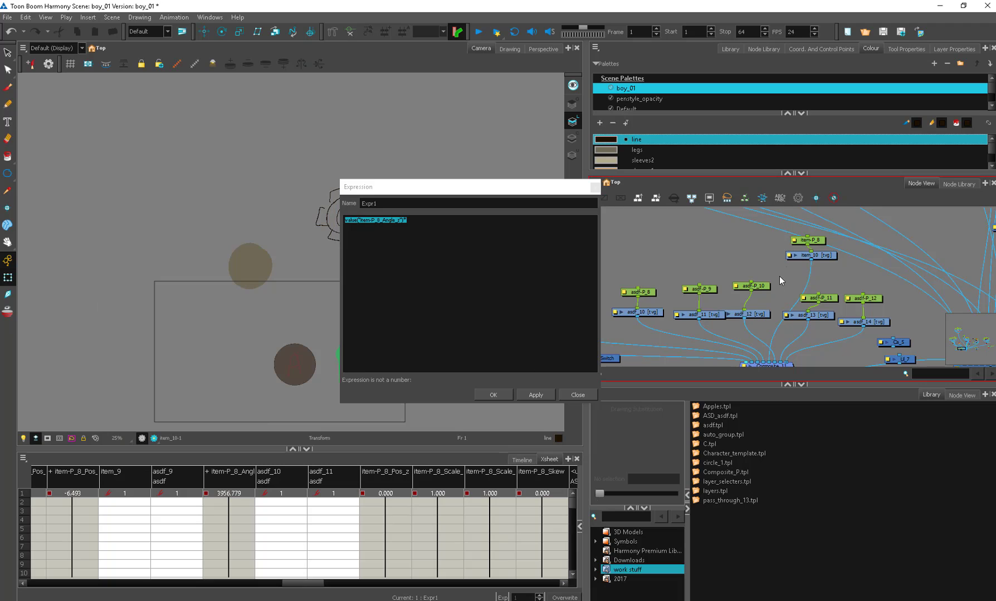
{"action": "left_click_drag", "start_coordinate": [808, 240], "coordinate": [813, 238]}
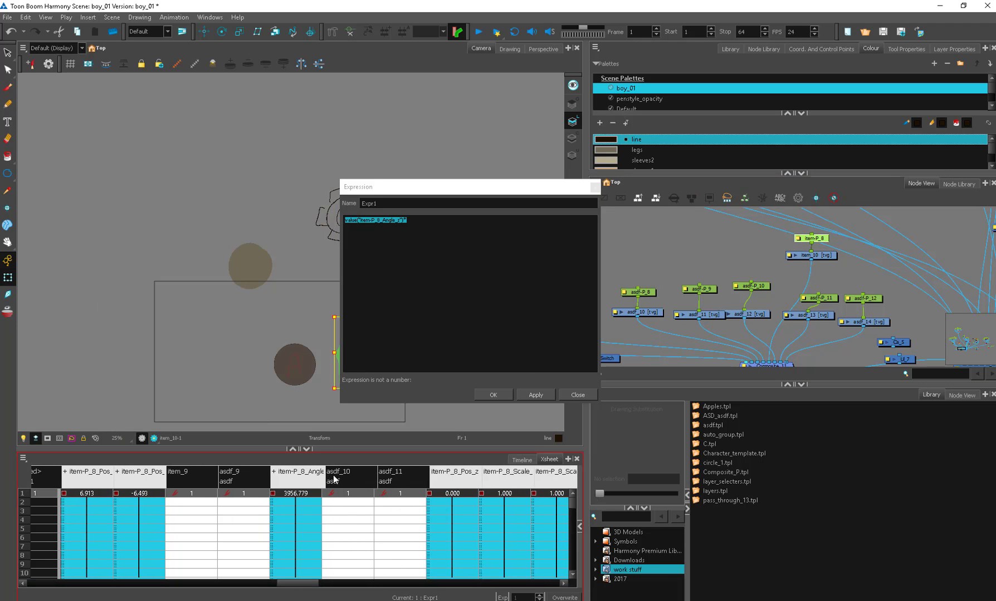
{"action": "left_click_drag", "start_coordinate": [329, 477], "coordinate": [365, 476]}
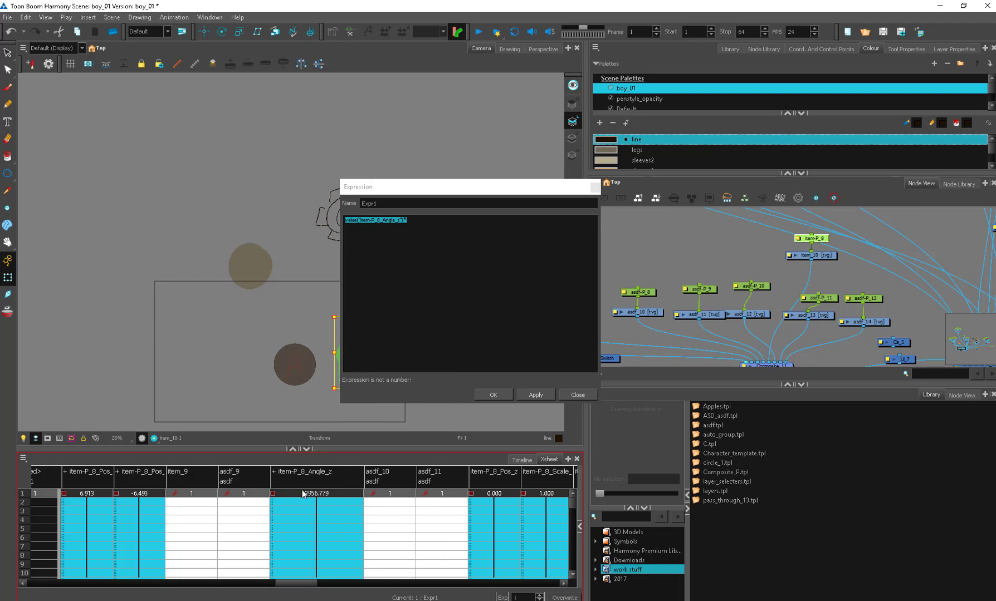
{"action": "left_click", "coordinate": [291, 474]}
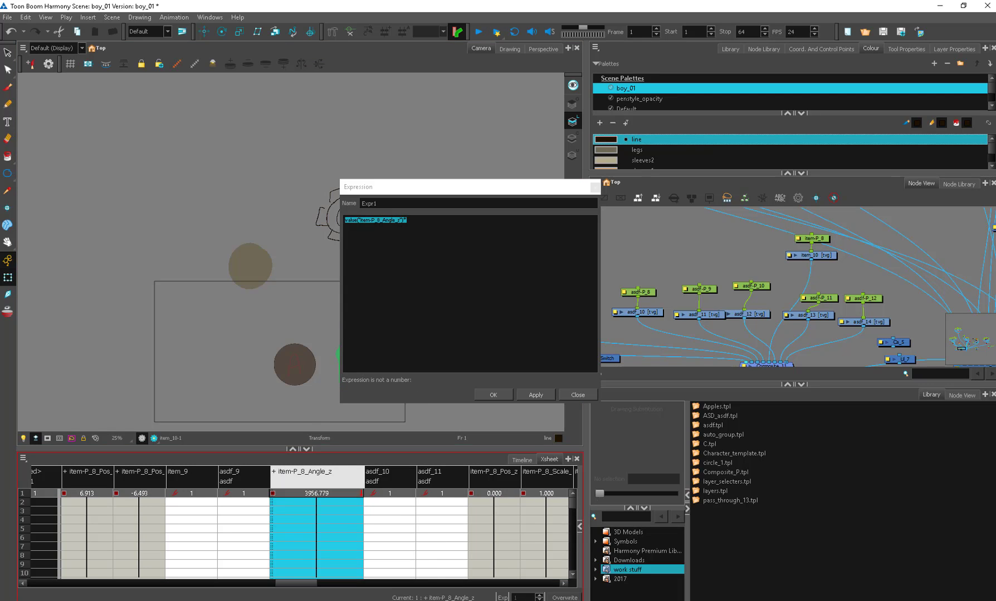
Move the WordPad window aside and complete its expression as value("item-P_8_Angle_z")*-1.
{"action": "key", "text": "alt+Tab"}
{"action": "left_click", "coordinate": [635, 305]}
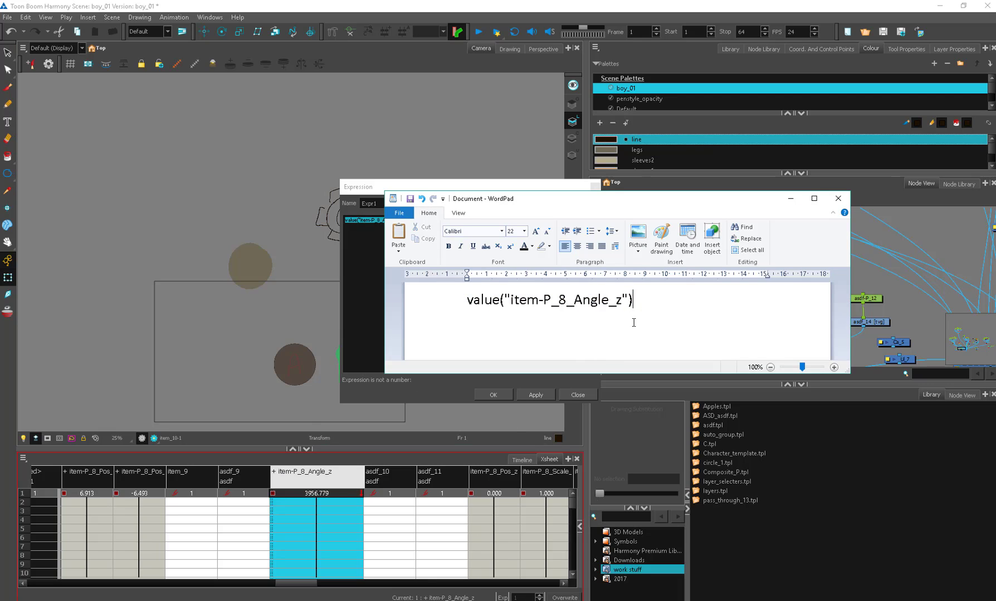
{"action": "left_click_drag", "start_coordinate": [510, 301], "coordinate": [463, 303]}
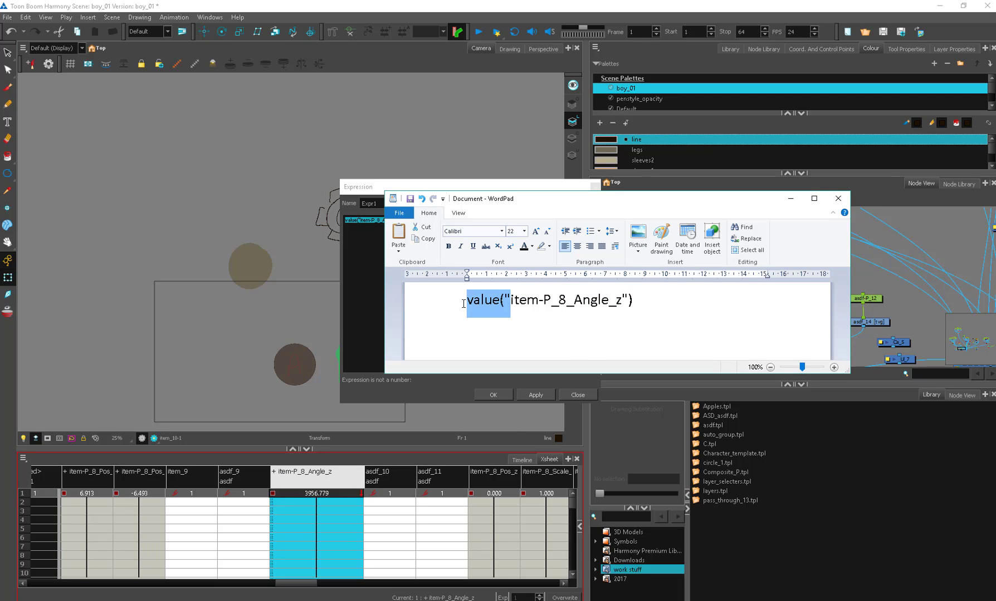
{"action": "left_click", "coordinate": [643, 301]}
{"action": "left_click_drag", "start_coordinate": [669, 206], "coordinate": [552, 210]}
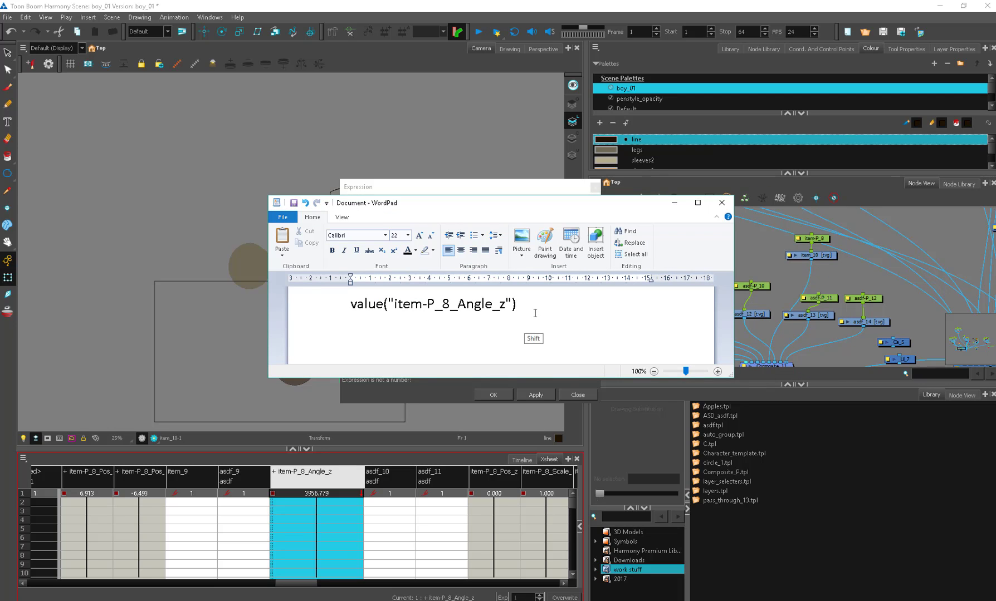
{"action": "type", "text": "*"}
{"action": "left_click_drag", "start_coordinate": [551, 305], "coordinate": [368, 313]}
{"action": "left_click", "coordinate": [562, 313]}
{"action": "triple_click", "coordinate": [563, 301]}
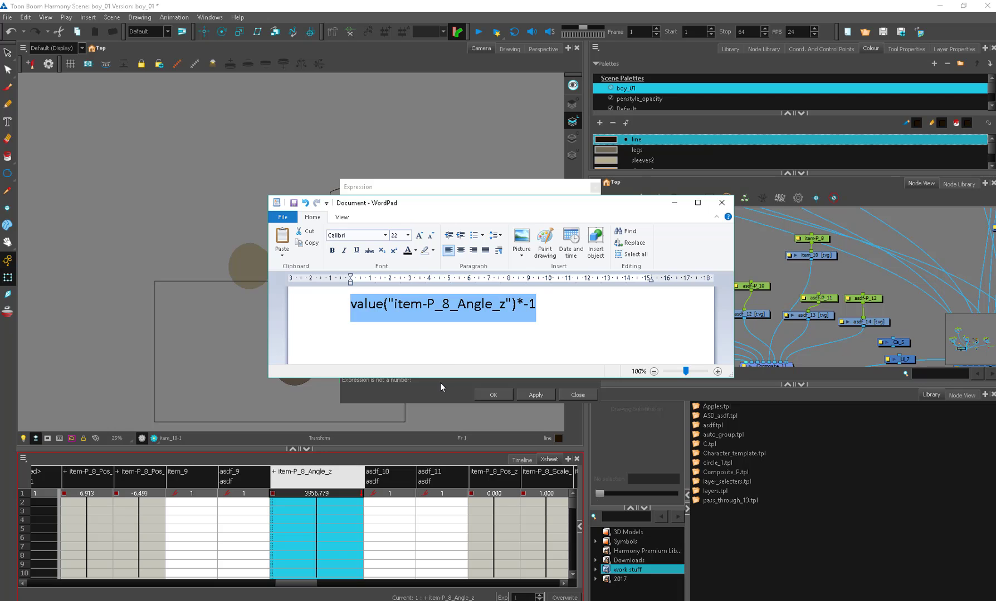
Copy the finished WordPad expression into Expr1 as value("item-P_8_Angle_z")*-1 and apply it.
{"action": "triple_click", "coordinate": [544, 307]}
{"action": "key", "text": "ctrl+c"}
{"action": "left_click", "coordinate": [504, 192]}
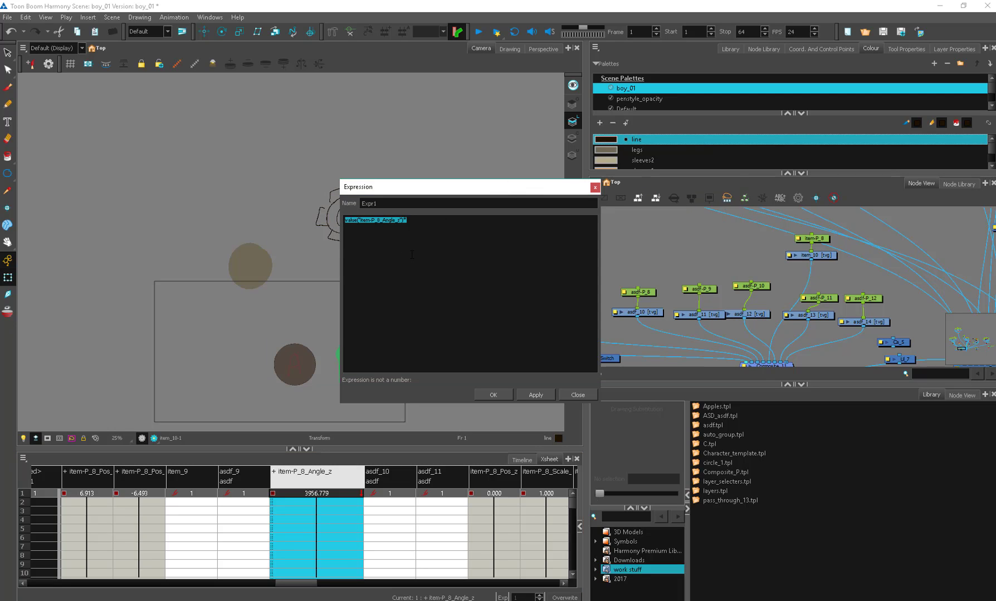
{"action": "key", "text": "ctrl+v"}
{"action": "left_click_drag", "start_coordinate": [472, 191], "coordinate": [461, 191]}
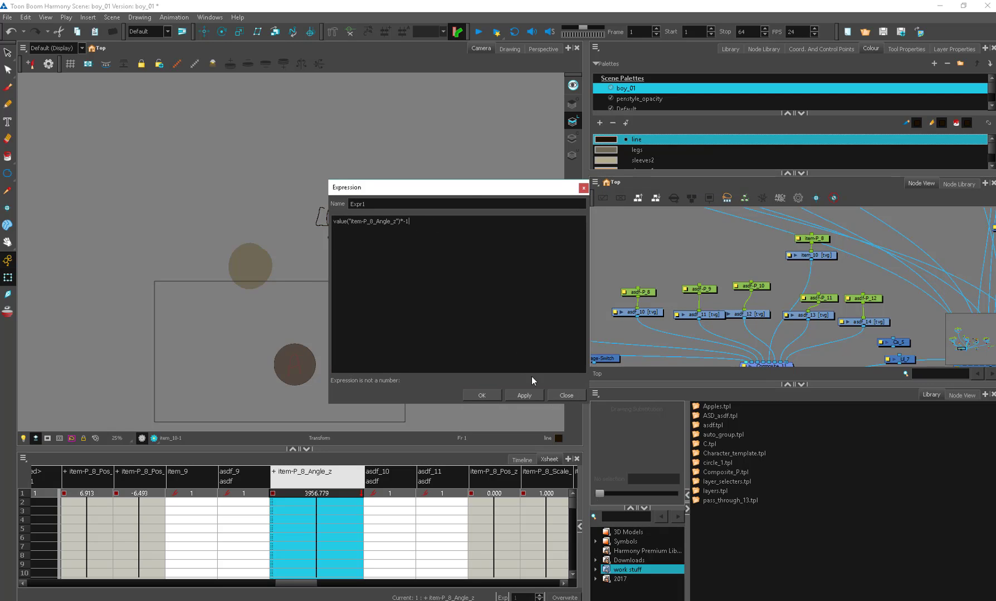
{"action": "left_click", "coordinate": [523, 395]}
{"action": "left_click", "coordinate": [493, 397]}
Link the Angle z rotation of the asdf-P_8 peg to the Expr1 expression.
{"action": "left_click", "coordinate": [874, 241]}
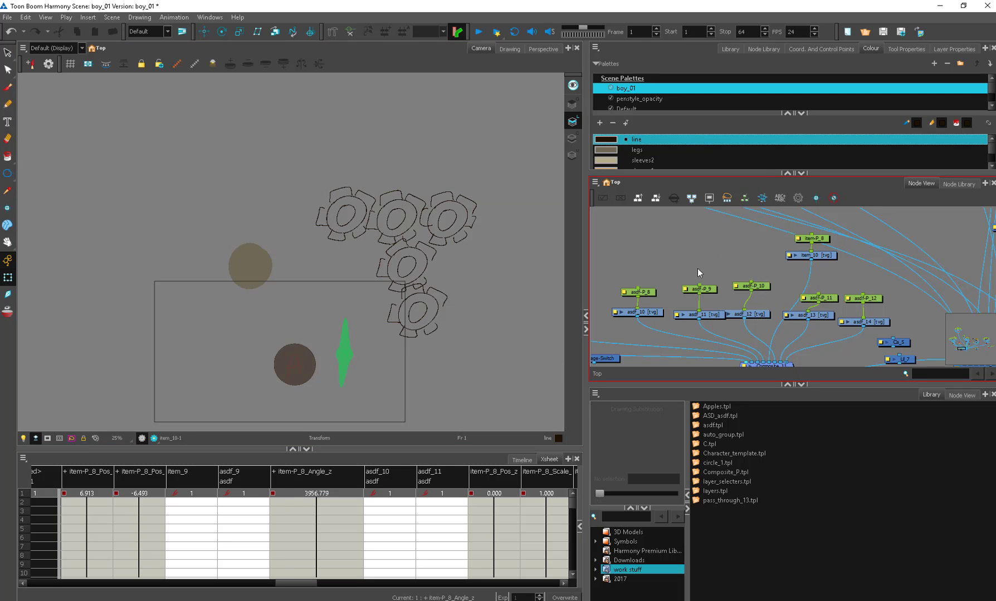
{"action": "left_click_drag", "start_coordinate": [707, 258], "coordinate": [631, 335]}
{"action": "left_click", "coordinate": [664, 269]}
{"action": "left_click", "coordinate": [624, 293]}
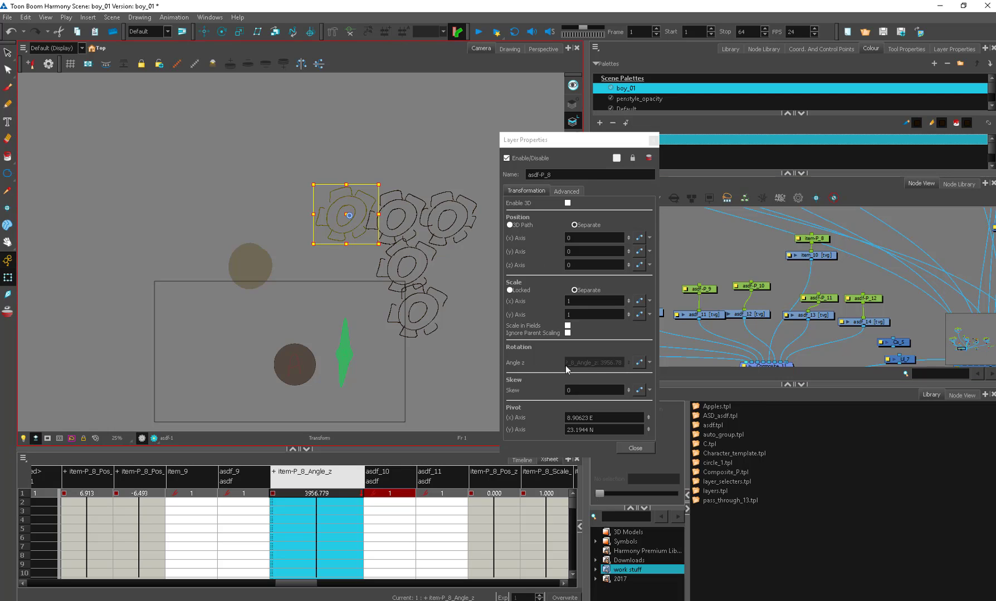
{"action": "left_click", "coordinate": [649, 363]}
{"action": "mouse_move", "coordinate": [691, 422]}
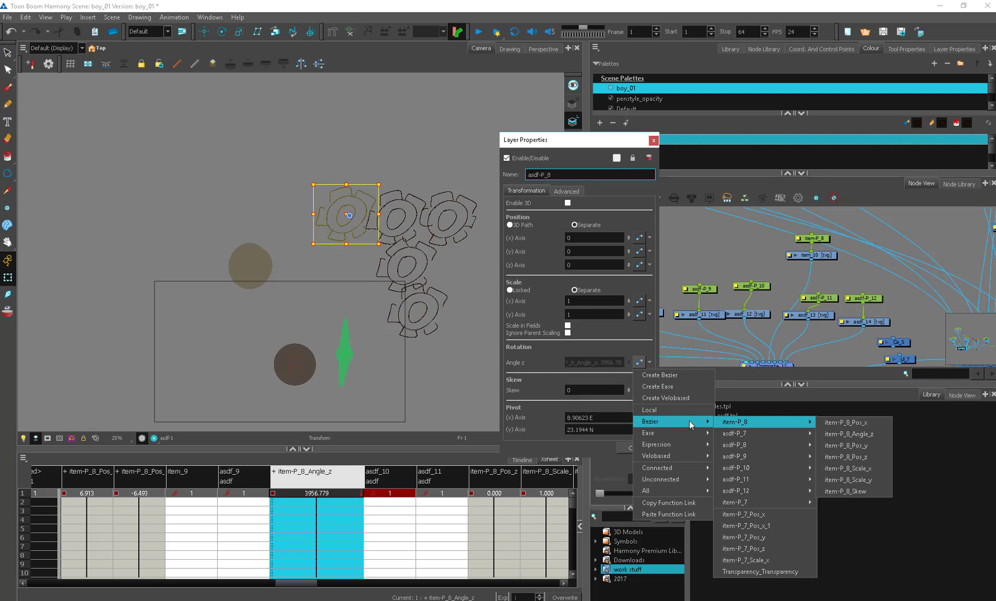
{"action": "mouse_move", "coordinate": [681, 444]}
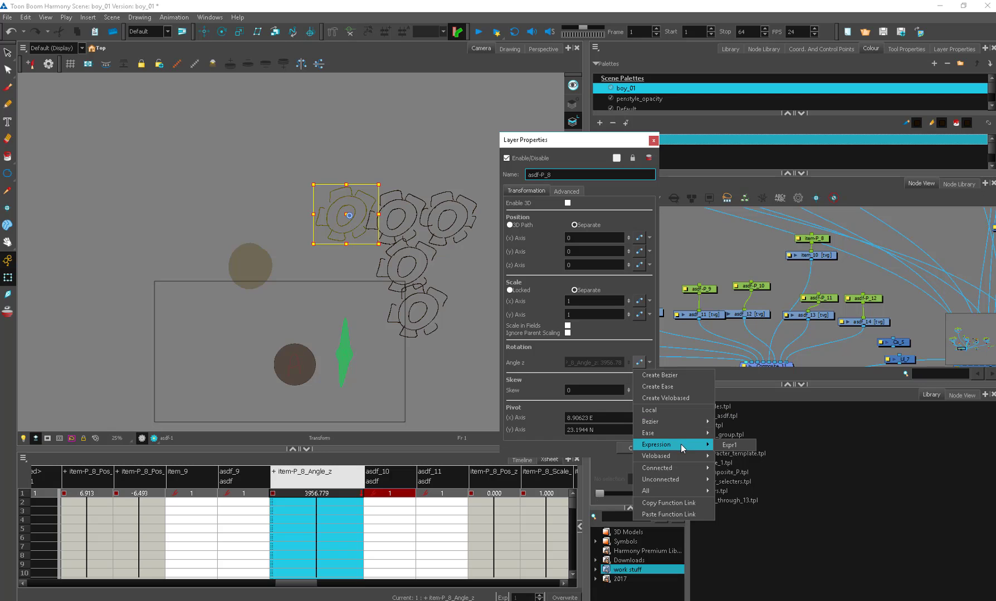
{"action": "left_click", "coordinate": [730, 446]}
{"action": "left_click", "coordinate": [641, 449]}
Move and rotate the green diamond through the item-P_8 peg to test the reversed rotation of the asdf-P_8 gear.
{"action": "left_click", "coordinate": [346, 348]}
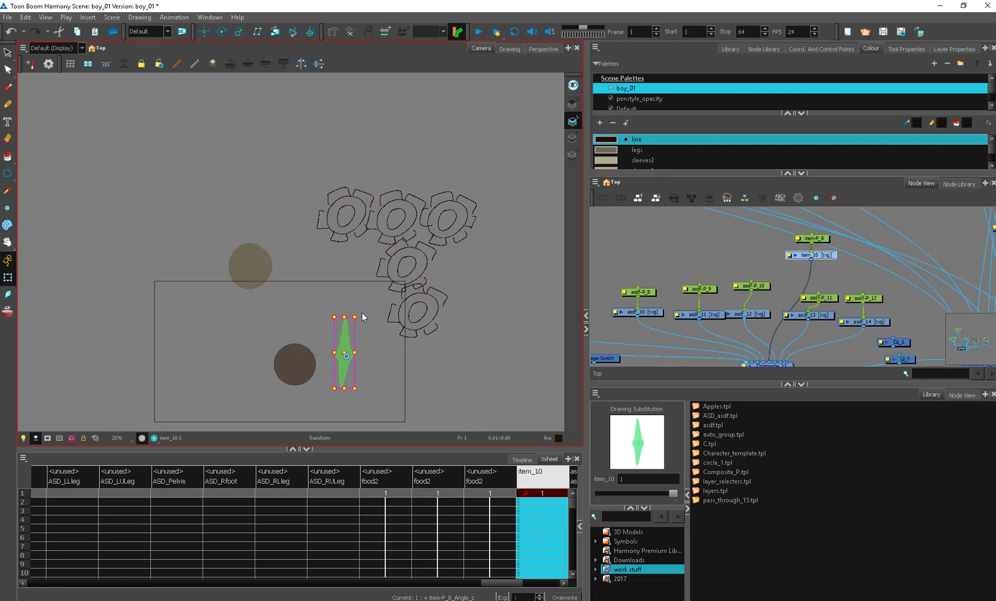
{"action": "left_click_drag", "start_coordinate": [366, 319], "coordinate": [372, 402]}
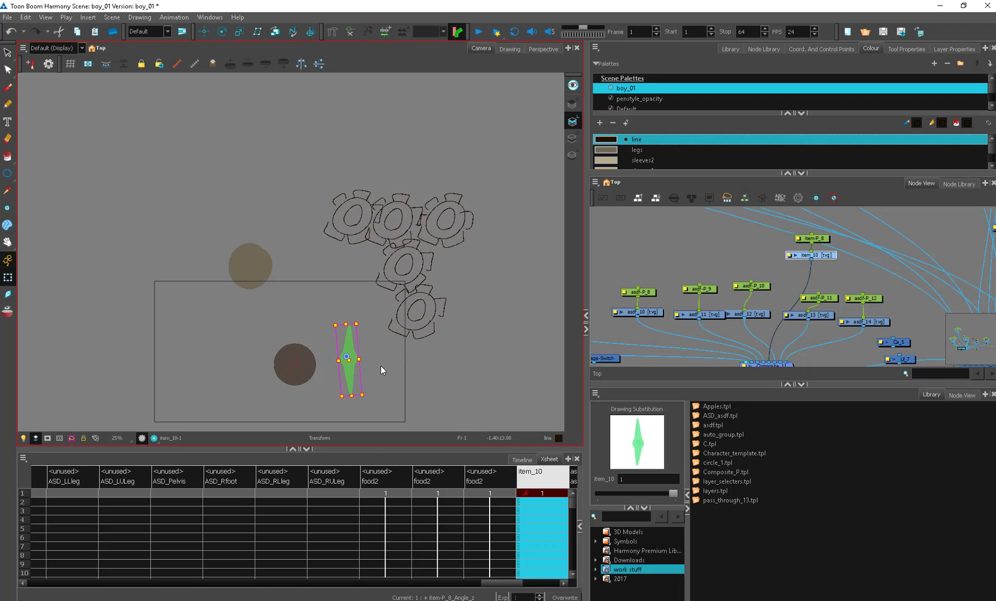
{"action": "key", "text": "ctrl+z"}
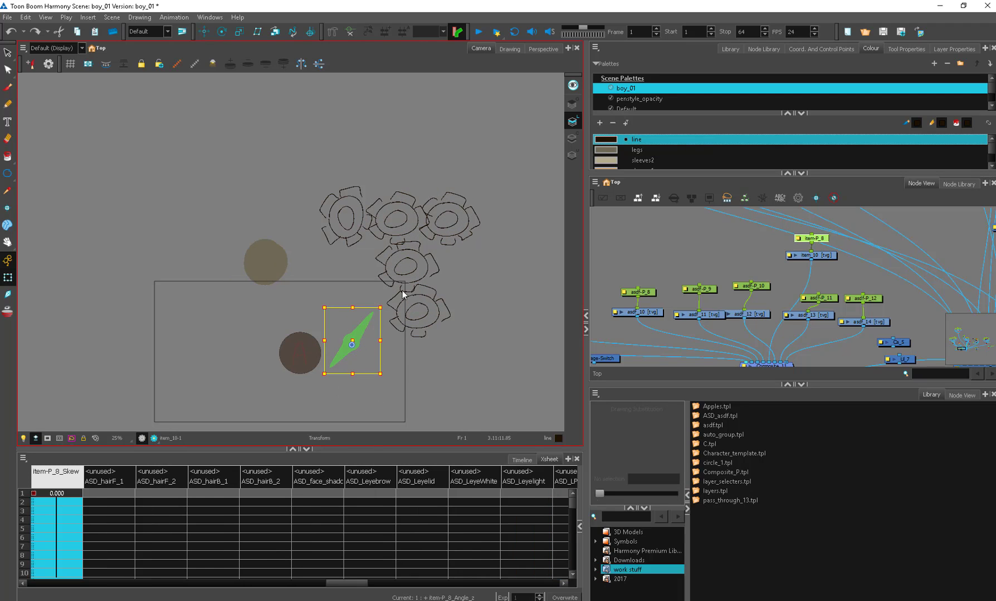
{"action": "mouse_move", "coordinate": [388, 304]}
{"action": "left_mouse_down"}
{"action": "mouse_move", "coordinate": [401, 347]}
{"action": "mouse_move", "coordinate": [396, 385]}
{"action": "mouse_move", "coordinate": [354, 394]}
{"action": "left_mouse_up"}
{"action": "key", "text": "shift+b"}
{"action": "left_click", "coordinate": [782, 291]}
Colour the Expr1 column in the Xsheet bright green (RGB 34, 223, 65).
{"action": "left_click_drag", "start_coordinate": [497, 584], "coordinate": [556, 582]}
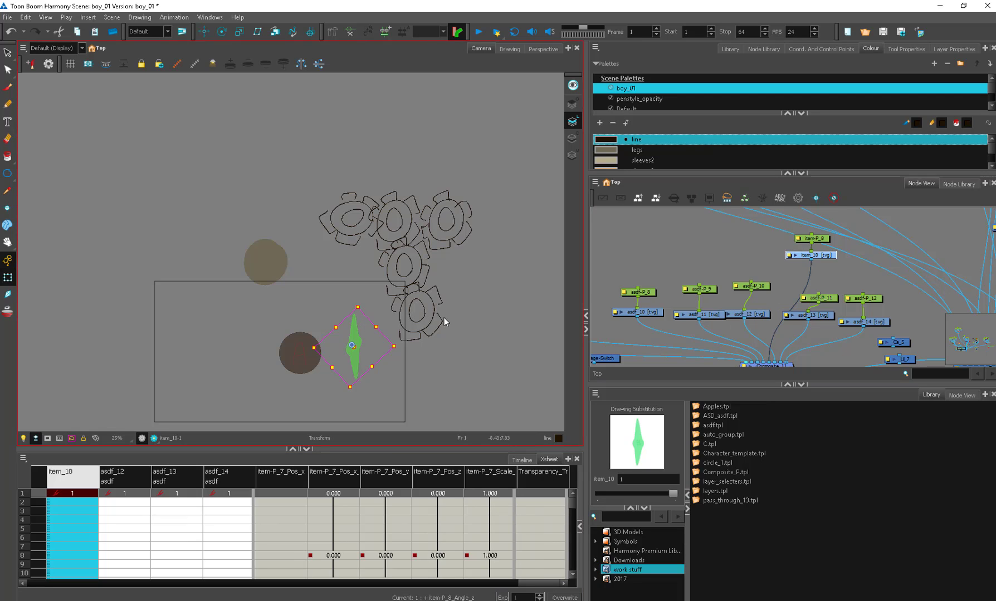
{"action": "scroll", "coordinate": [266, 474], "scroll_direction": "left", "scroll_amount": 5}
{"action": "left_click", "coordinate": [268, 474]}
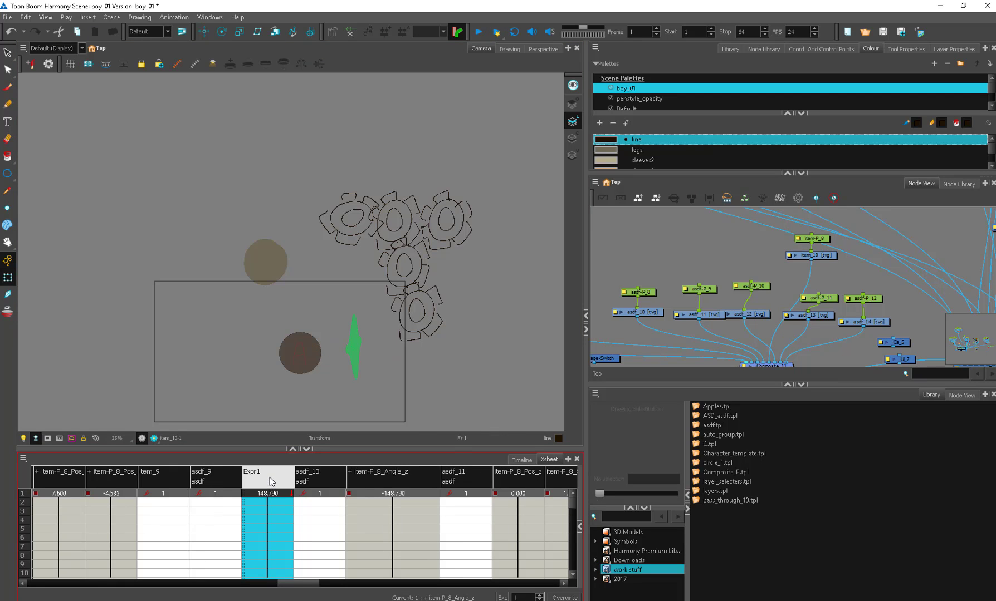
{"action": "right_click", "coordinate": [269, 477]}
{"action": "mouse_move", "coordinate": [347, 458]}
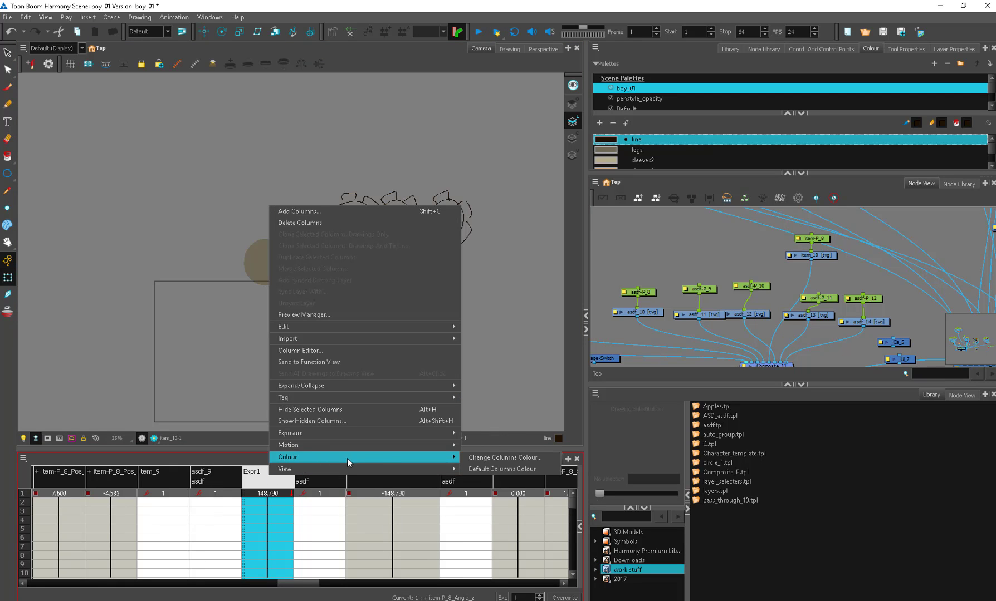
{"action": "left_click", "coordinate": [536, 462]}
{"action": "left_click", "coordinate": [570, 238]}
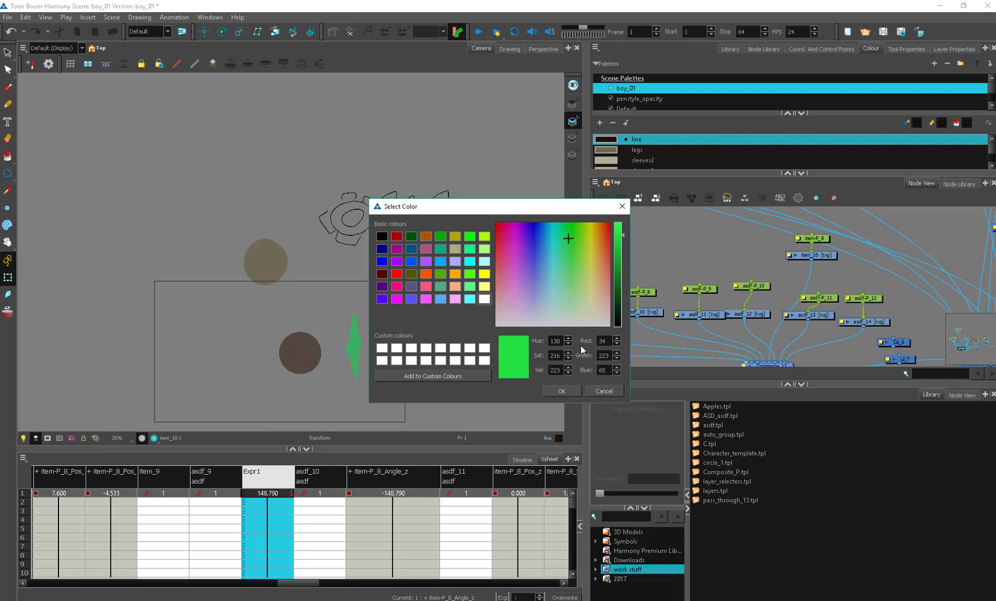
{"action": "left_click", "coordinate": [561, 391]}
{"action": "left_click", "coordinate": [306, 511]}
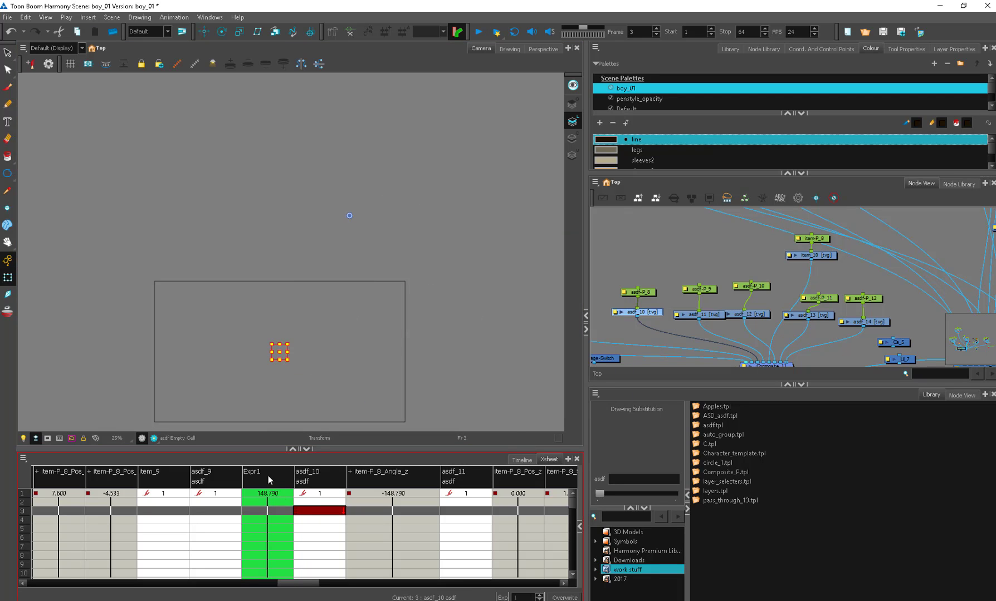
{"action": "left_click", "coordinate": [268, 478]}
{"action": "double_click", "coordinate": [309, 475]}
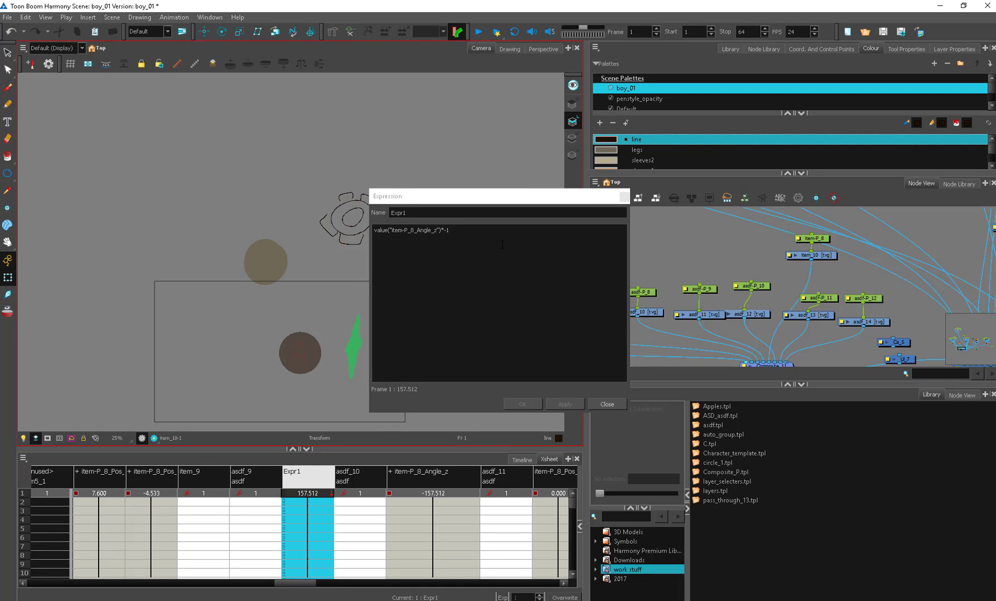
{"action": "left_click_drag", "start_coordinate": [451, 230], "coordinate": [442, 230]}
{"action": "type", "text": "+"}
{"action": "key", "text": "BackSpace"}
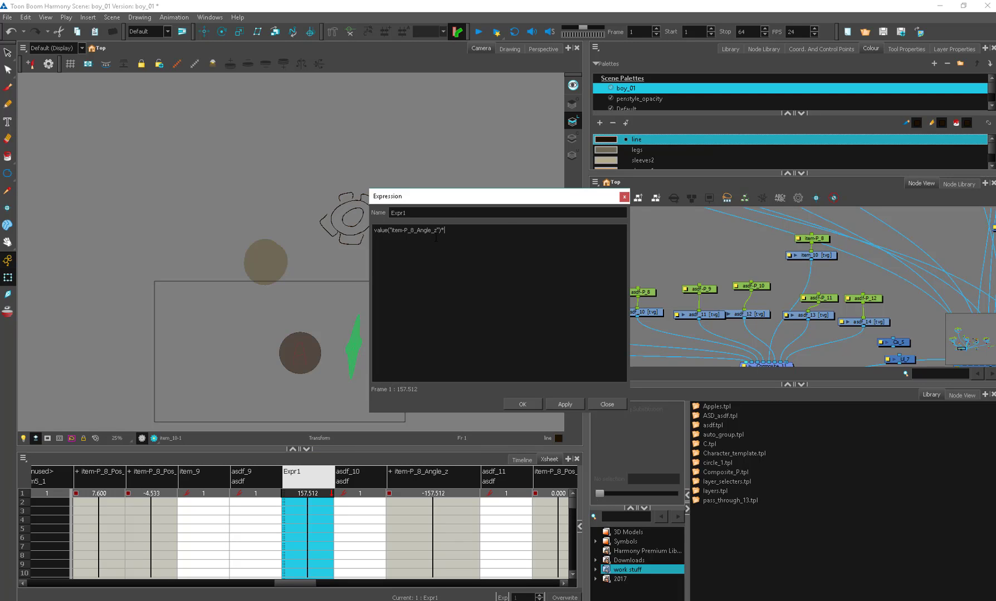
{"action": "type", "text": "5"}
{"action": "left_click", "coordinate": [607, 404]}
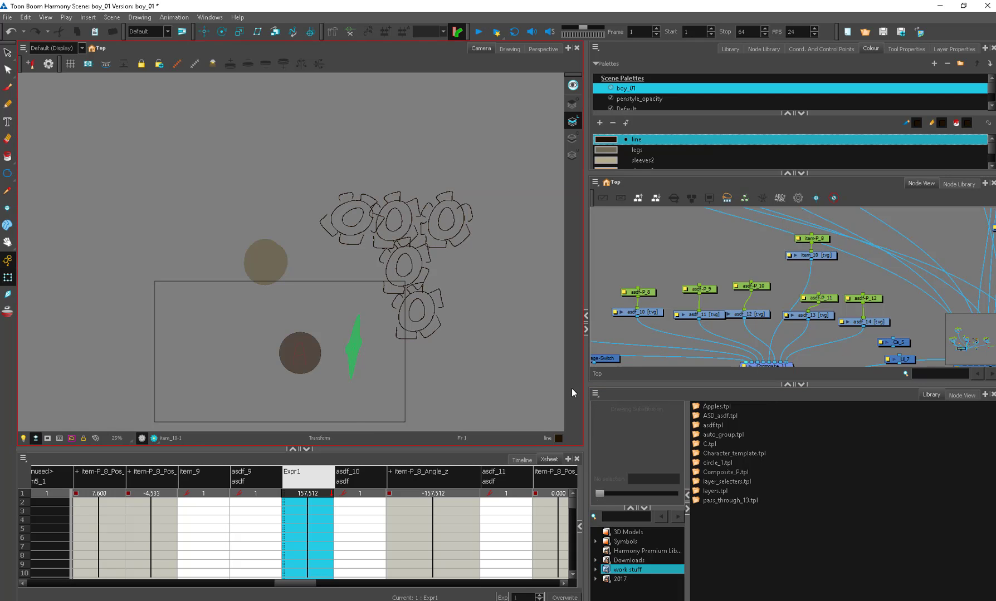
{"action": "left_click", "coordinate": [687, 261]}
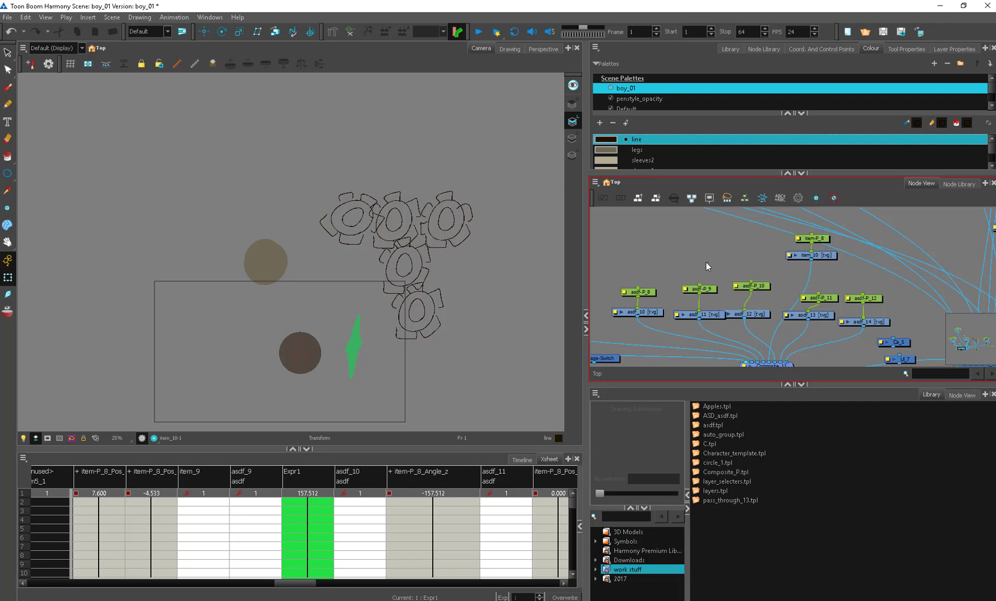
{"action": "left_click_drag", "start_coordinate": [659, 277], "coordinate": [713, 264]}
{"action": "left_click_drag", "start_coordinate": [633, 283], "coordinate": [593, 322]}
{"action": "left_click_drag", "start_coordinate": [604, 313], "coordinate": [628, 304]}
{"action": "left_click", "coordinate": [640, 293]}
{"action": "left_click_drag", "start_coordinate": [708, 318], "coordinate": [807, 255]}
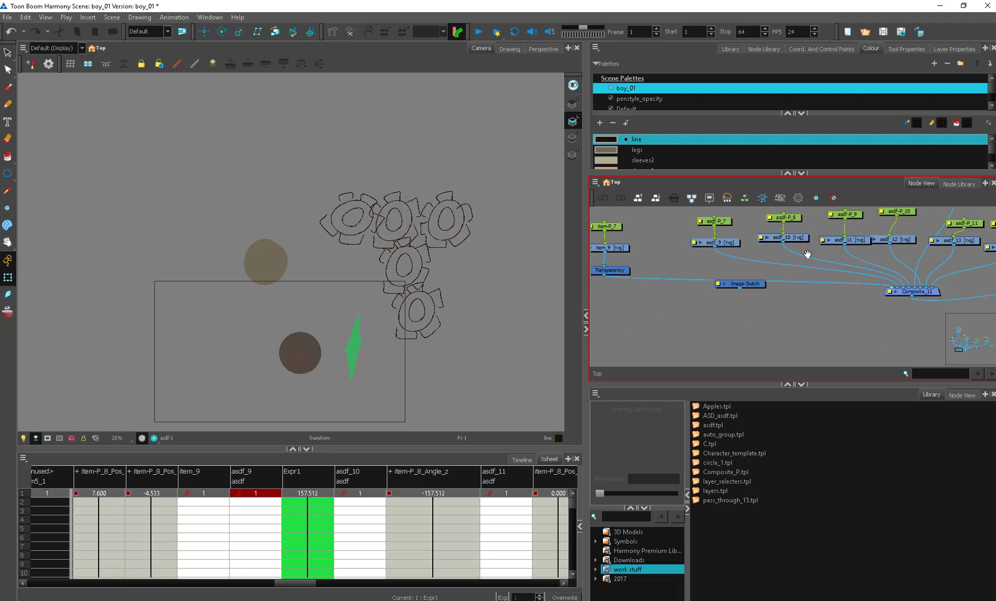
{"action": "left_click_drag", "start_coordinate": [637, 274], "coordinate": [695, 300]}
Add an expression column named Expr2 to the Xsheet and open its expression for editing.
{"action": "left_click", "coordinate": [23, 459]}
{"action": "mouse_move", "coordinate": [87, 471]}
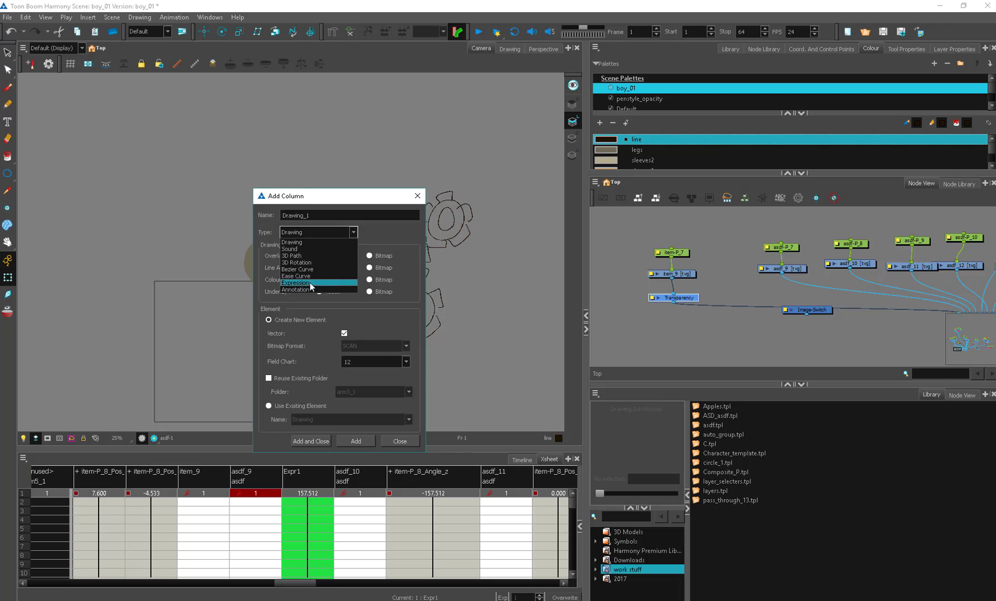
{"action": "left_click", "coordinate": [310, 284]}
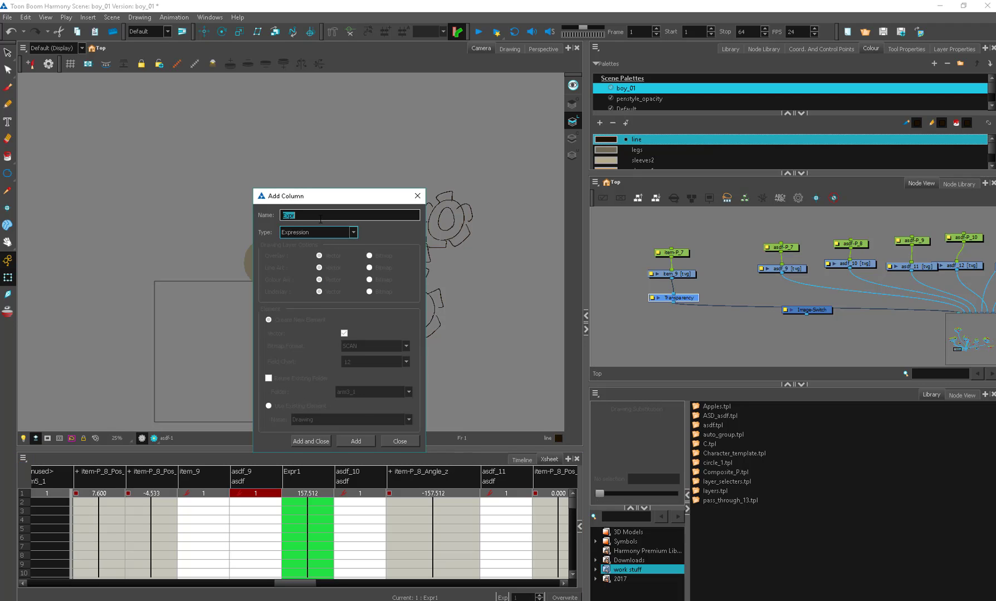
{"action": "left_click", "coordinate": [323, 216]}
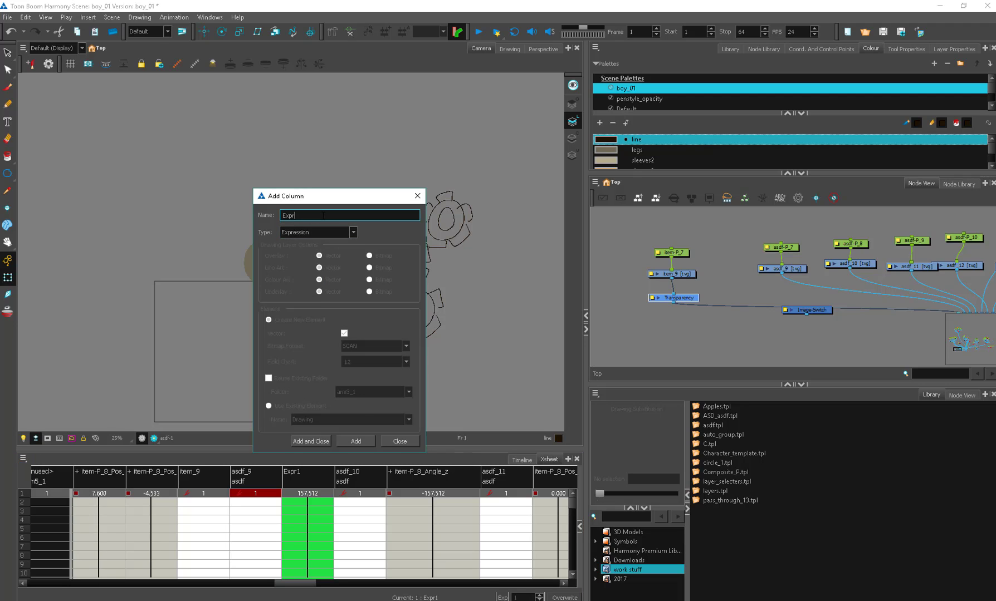
{"action": "left_click", "coordinate": [323, 442]}
{"action": "left_click_drag", "start_coordinate": [302, 584], "coordinate": [565, 562]}
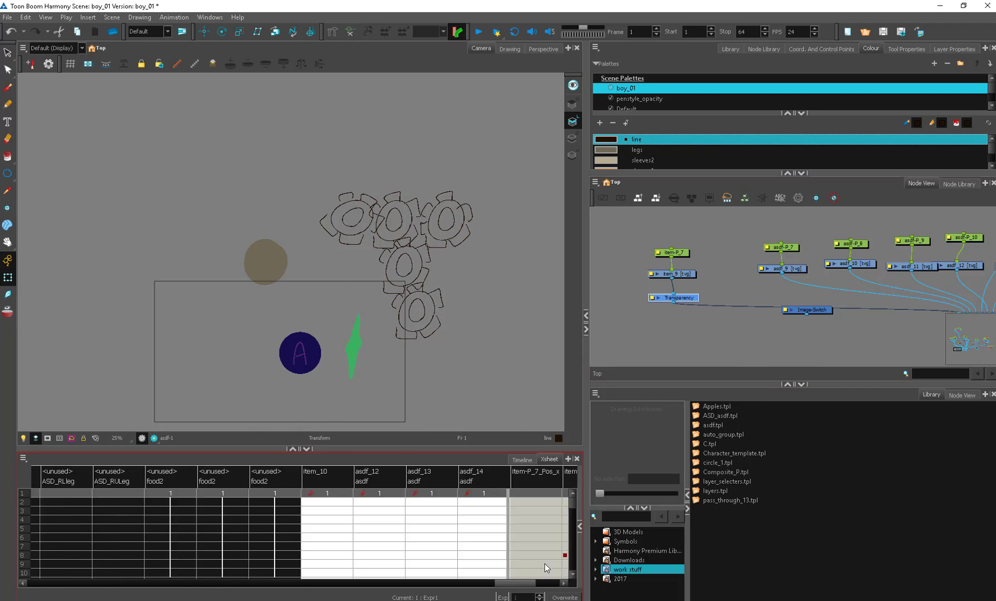
{"action": "scroll", "coordinate": [566, 563], "scroll_direction": "right", "scroll_amount": 3}
{"action": "double_click", "coordinate": [537, 474]}
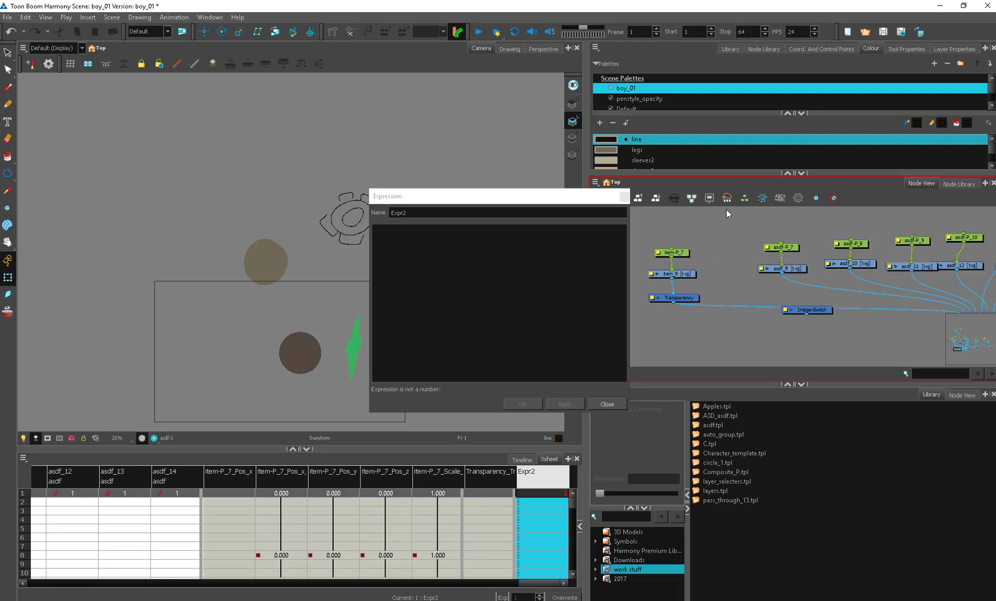
Move the item-P_8 peg and its item_10 drawing node beside the item-P_7 peg in the node network.
{"action": "left_click_drag", "start_coordinate": [969, 262], "coordinate": [855, 284]}
{"action": "scroll", "coordinate": [880, 289], "scroll_direction": "down", "scroll_amount": 2}
{"action": "left_click_drag", "start_coordinate": [913, 257], "coordinate": [888, 289]}
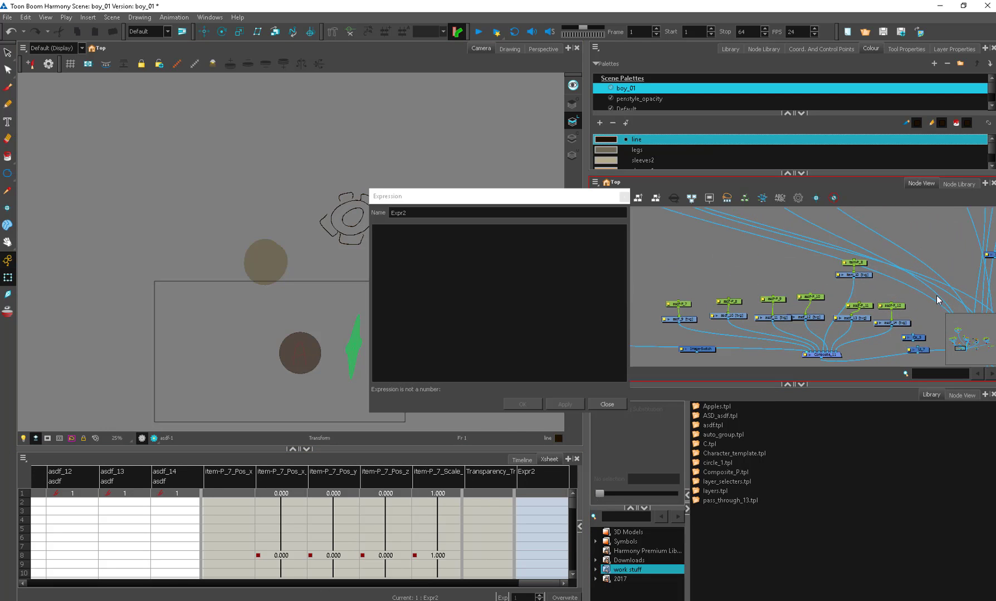
{"action": "left_click", "coordinate": [867, 273]}
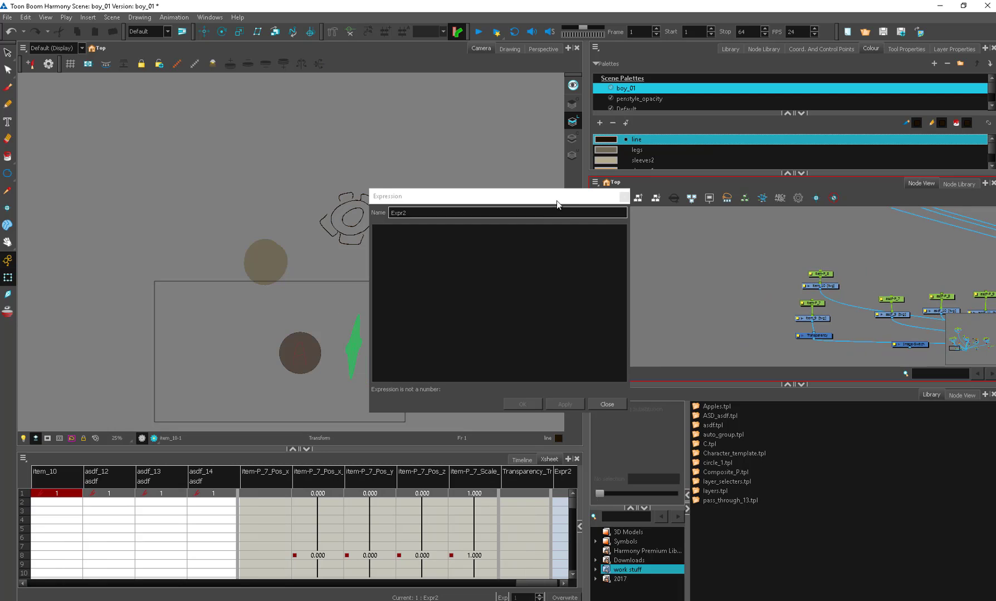
{"action": "left_click_drag", "start_coordinate": [566, 197], "coordinate": [636, 167]}
{"action": "scroll", "coordinate": [849, 309], "scroll_direction": "up", "scroll_amount": 1}
{"action": "left_click_drag", "start_coordinate": [849, 310], "coordinate": [811, 282]}
{"action": "scroll", "coordinate": [806, 298], "scroll_direction": "up", "scroll_amount": 1}
{"action": "left_click_drag", "start_coordinate": [787, 319], "coordinate": [818, 339]}
Move the green diamond slightly through the item-P_8 peg to test which drawings follow it.
{"action": "left_click", "coordinate": [814, 338]}
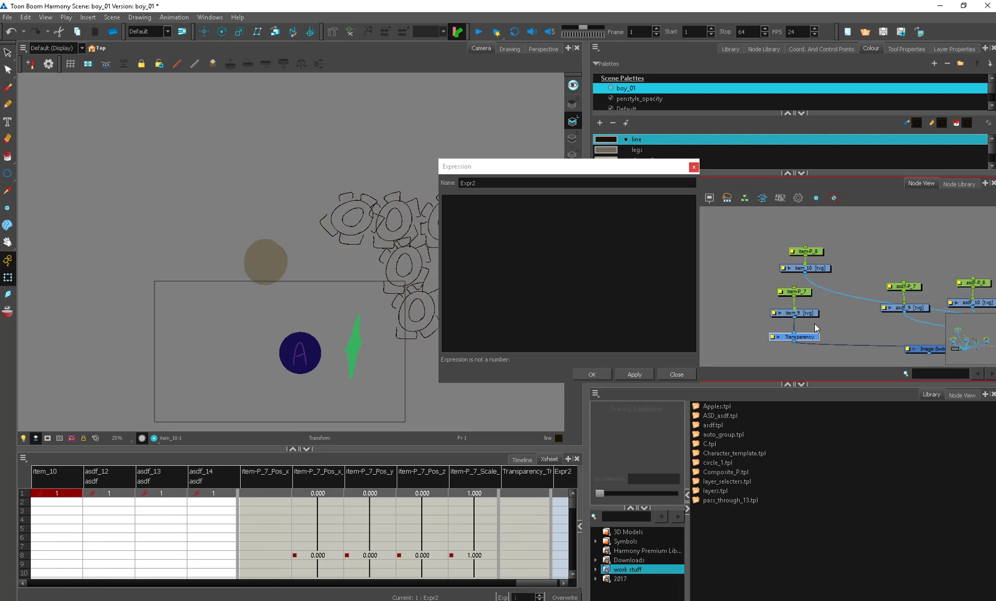
{"action": "left_click", "coordinate": [819, 270]}
{"action": "left_click_drag", "start_coordinate": [811, 253], "coordinate": [808, 250]}
{"action": "mouse_move", "coordinate": [354, 348]}
{"action": "left_mouse_down"}
{"action": "mouse_move", "coordinate": [350, 282]}
{"action": "mouse_move", "coordinate": [348, 432]}
{"action": "mouse_move", "coordinate": [350, 348]}
{"action": "left_mouse_up"}
Link the Transparency node's value to the item-P_8_Pos_x Bezier function.
{"action": "left_click_drag", "start_coordinate": [811, 339], "coordinate": [813, 341]}
{"action": "double_click", "coordinate": [816, 338]}
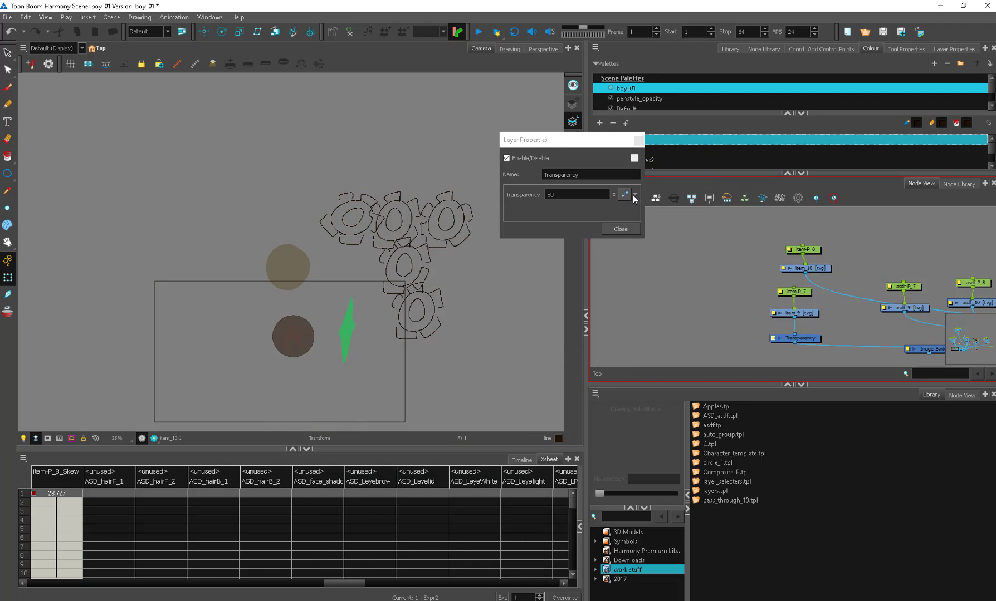
{"action": "left_click", "coordinate": [635, 195]}
{"action": "mouse_move", "coordinate": [666, 242]}
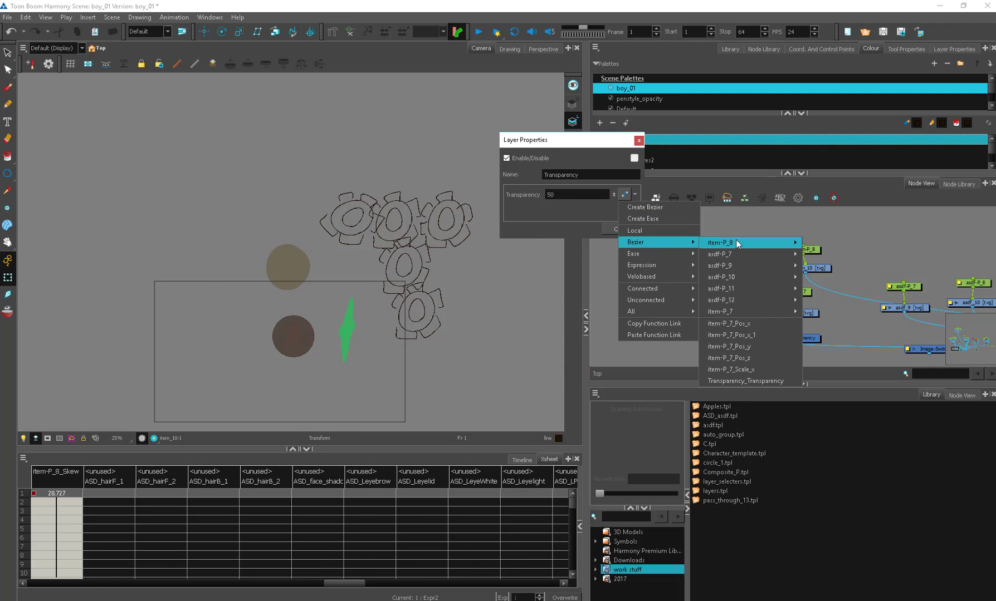
{"action": "mouse_move", "coordinate": [763, 240]}
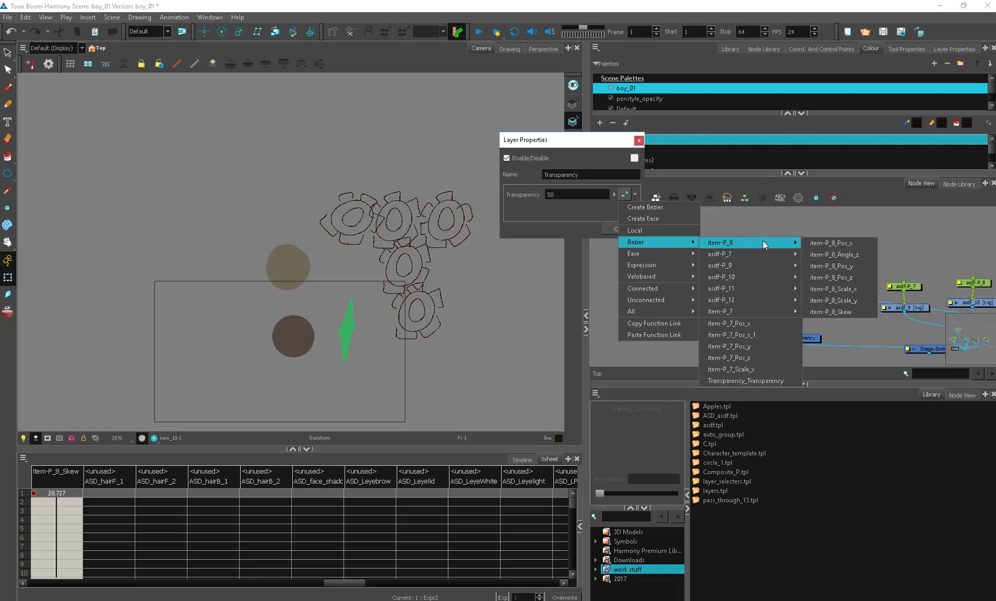
{"action": "left_click", "coordinate": [856, 245]}
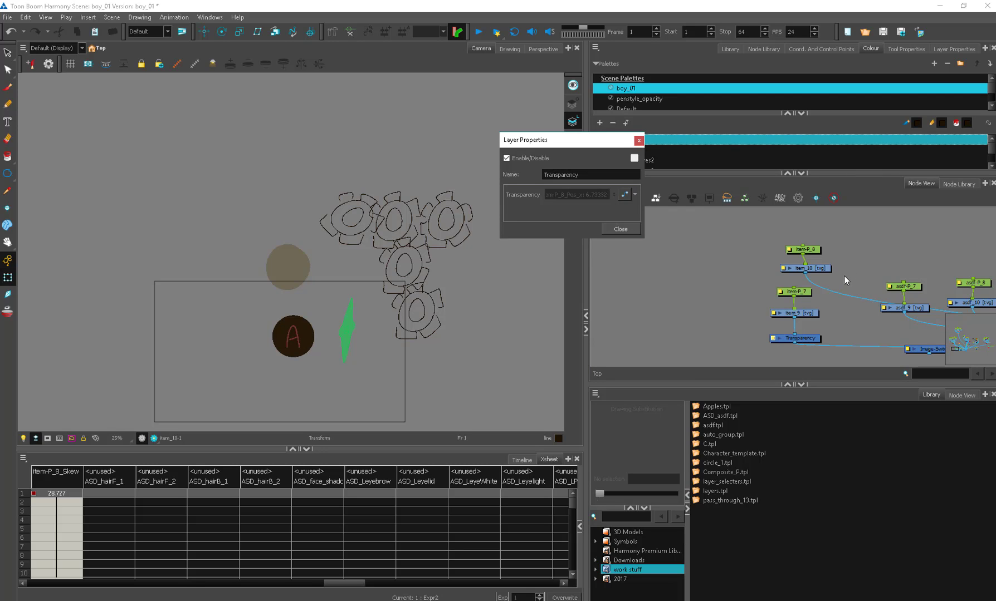
Unlink the item-P_7 peg's x and y positions from the shared functions by setting both to Local.
{"action": "double_click", "coordinate": [802, 292]}
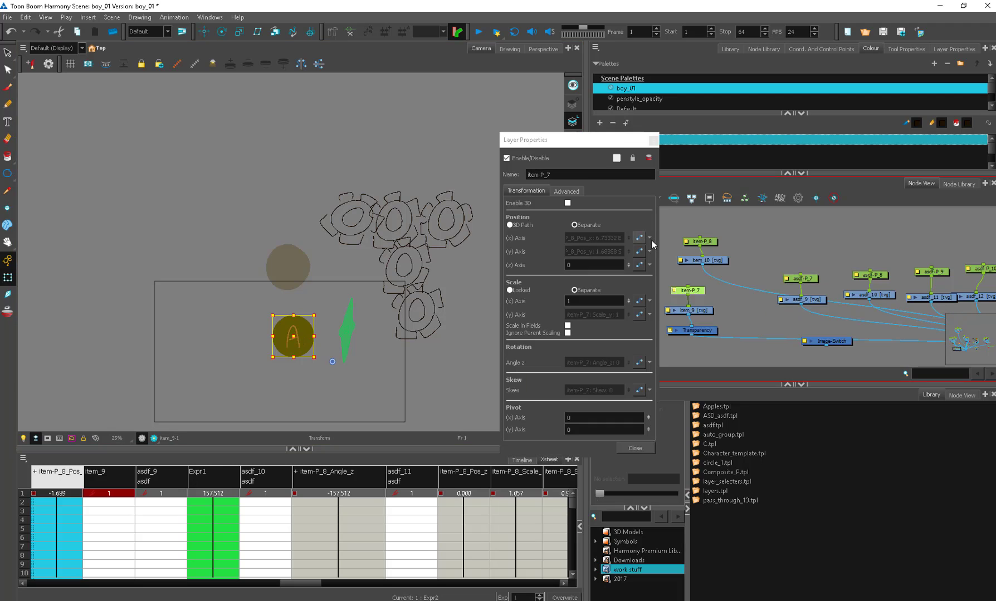
{"action": "left_click", "coordinate": [650, 238]}
{"action": "left_click", "coordinate": [657, 273]}
{"action": "left_click", "coordinate": [649, 251]}
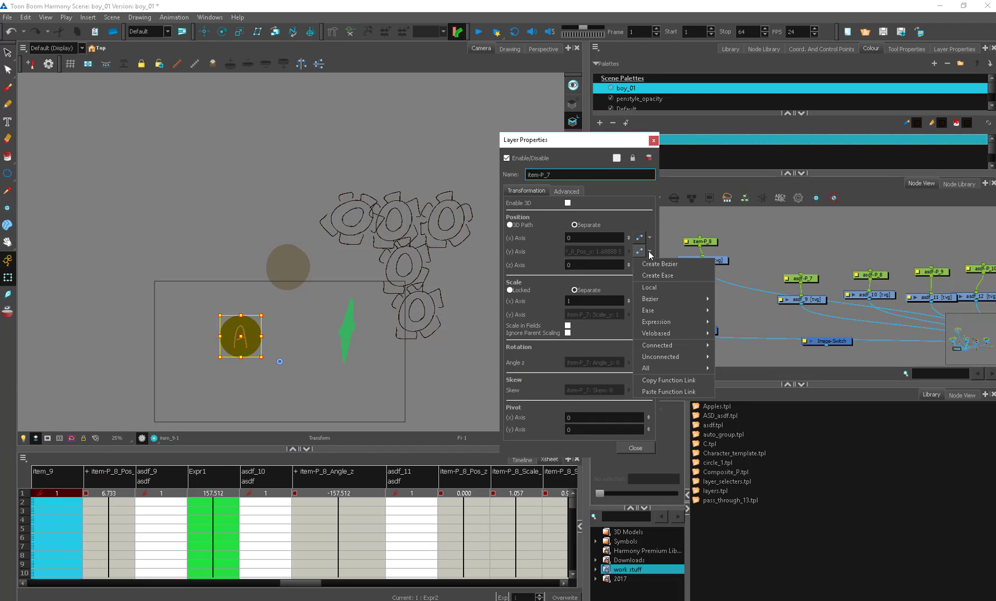
{"action": "left_click", "coordinate": [654, 289]}
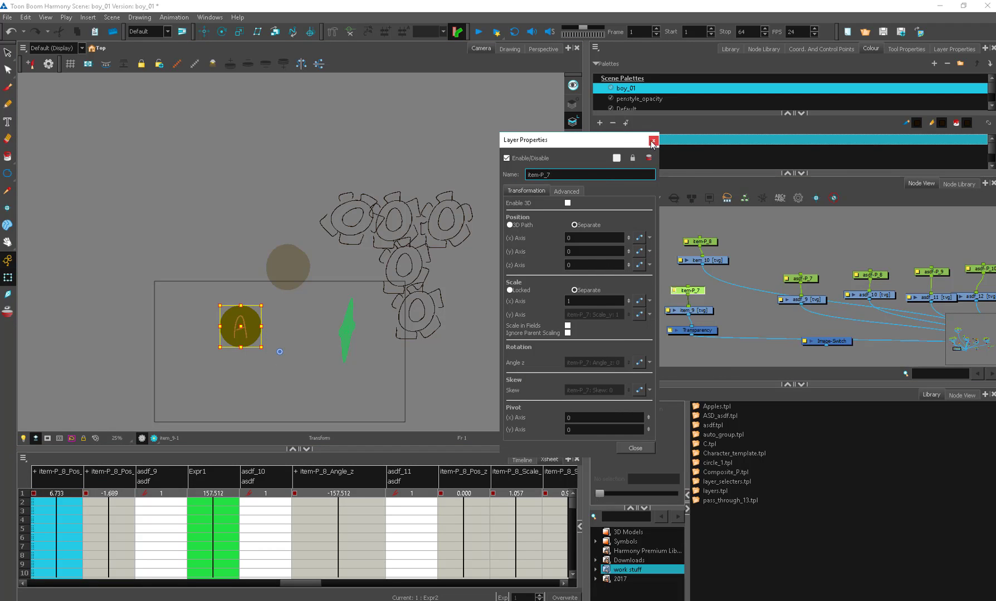
{"action": "left_click", "coordinate": [723, 295]}
Review the item-P_7 and Transparency properties, and move the green diamond through item-P_8 to test the transparency of circle A.
{"action": "left_click", "coordinate": [715, 244]}
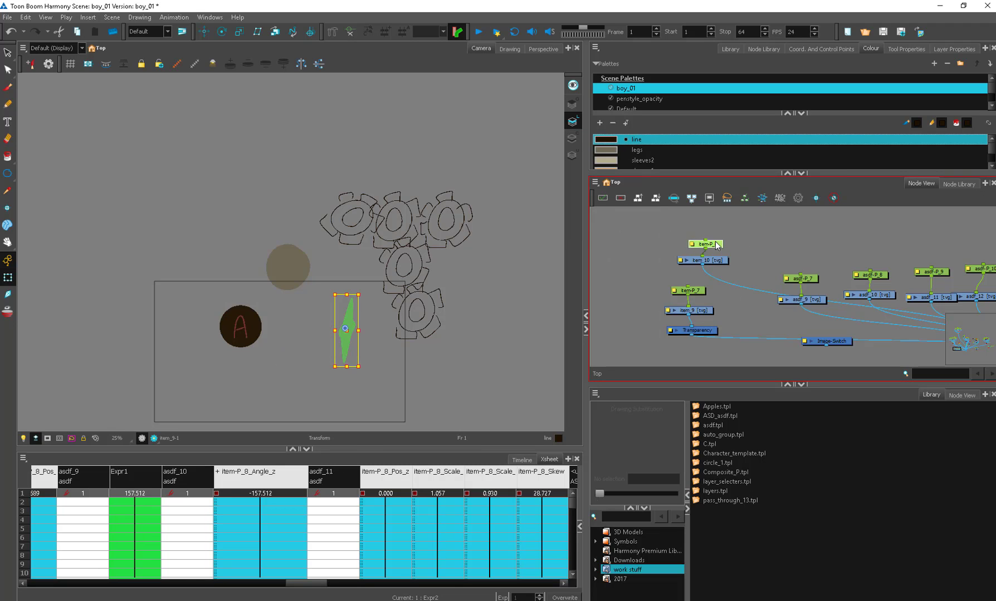
{"action": "double_click", "coordinate": [689, 290]}
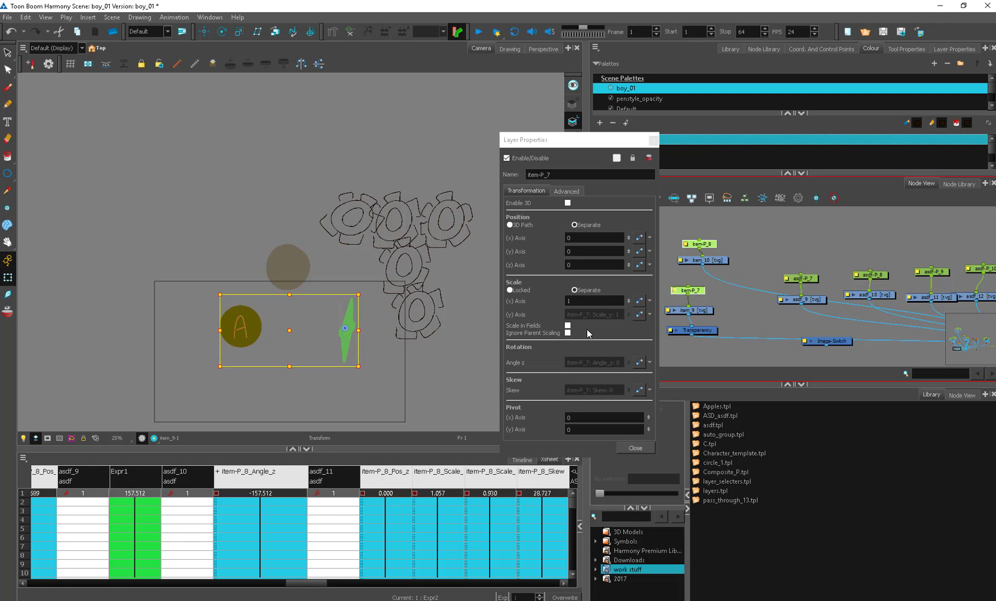
{"action": "double_click", "coordinate": [694, 330]}
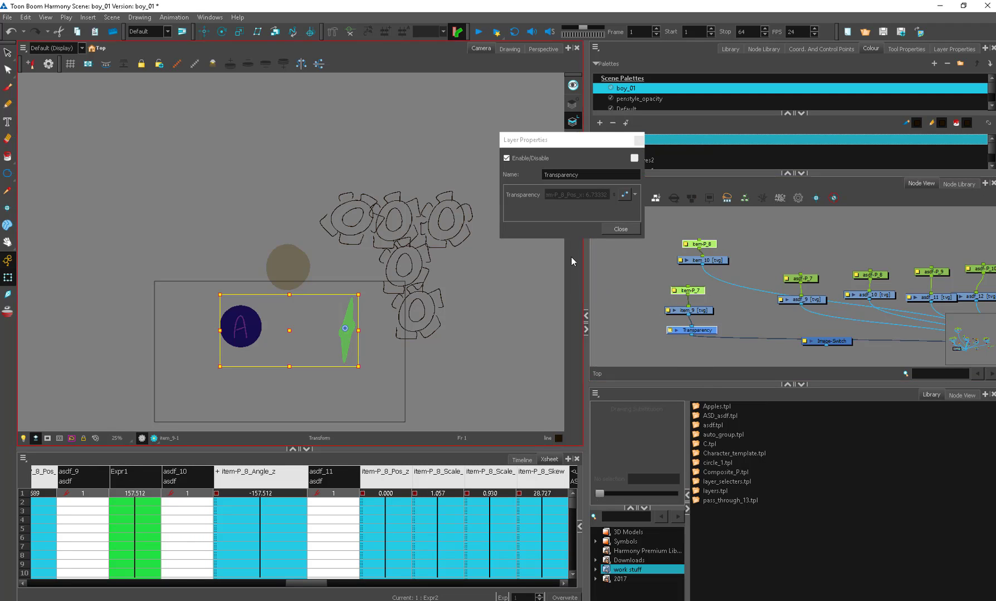
{"action": "left_click", "coordinate": [620, 229]}
{"action": "left_click", "coordinate": [703, 244]}
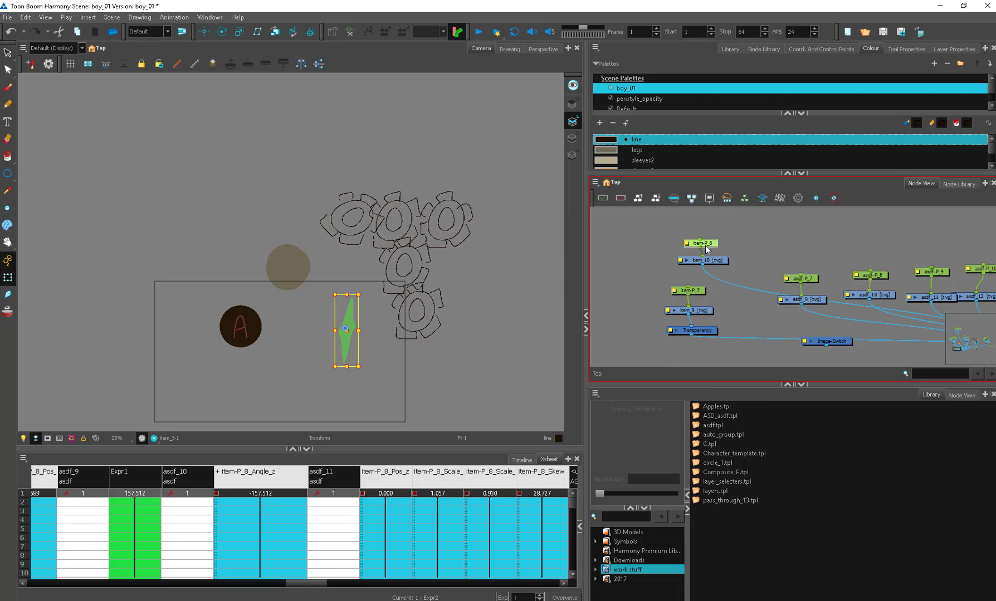
{"action": "left_click_drag", "start_coordinate": [350, 337], "coordinate": [817, 329]}
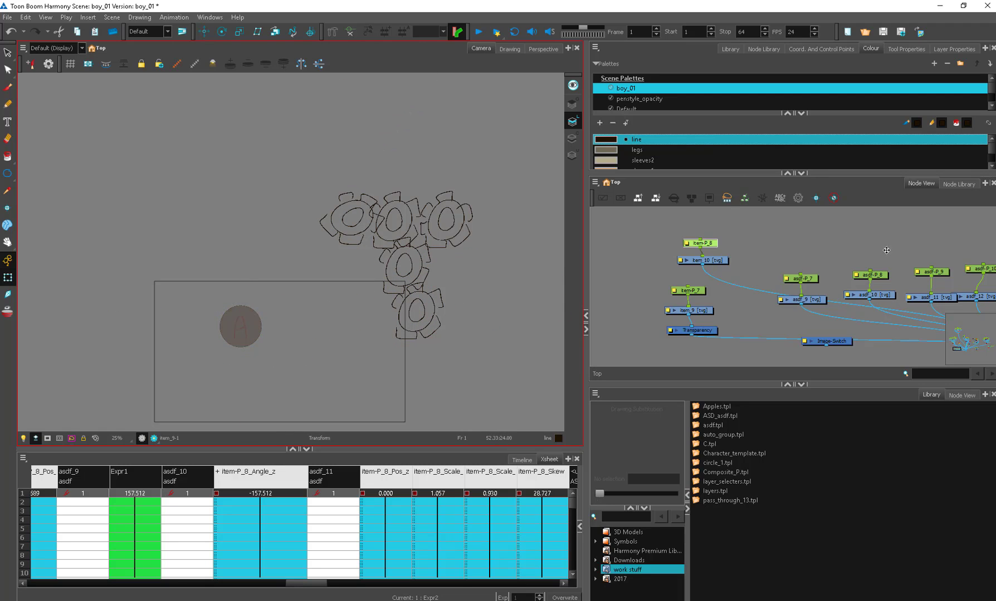
Check the Transparency node's linked value and move the green diamond farther right of the camera frame to test circle A's fading.
{"action": "left_click", "coordinate": [670, 330]}
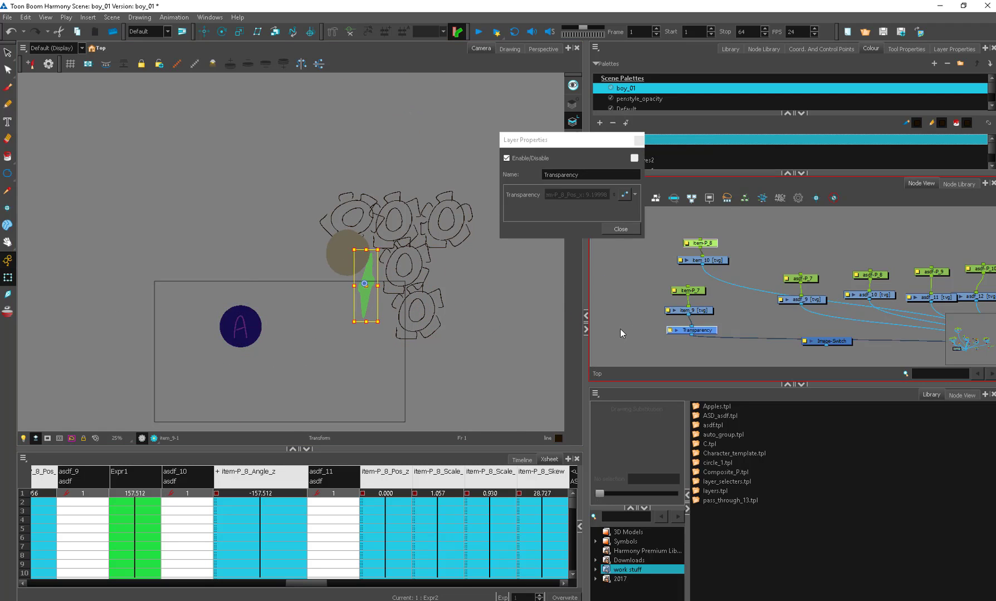
{"action": "left_click", "coordinate": [624, 230]}
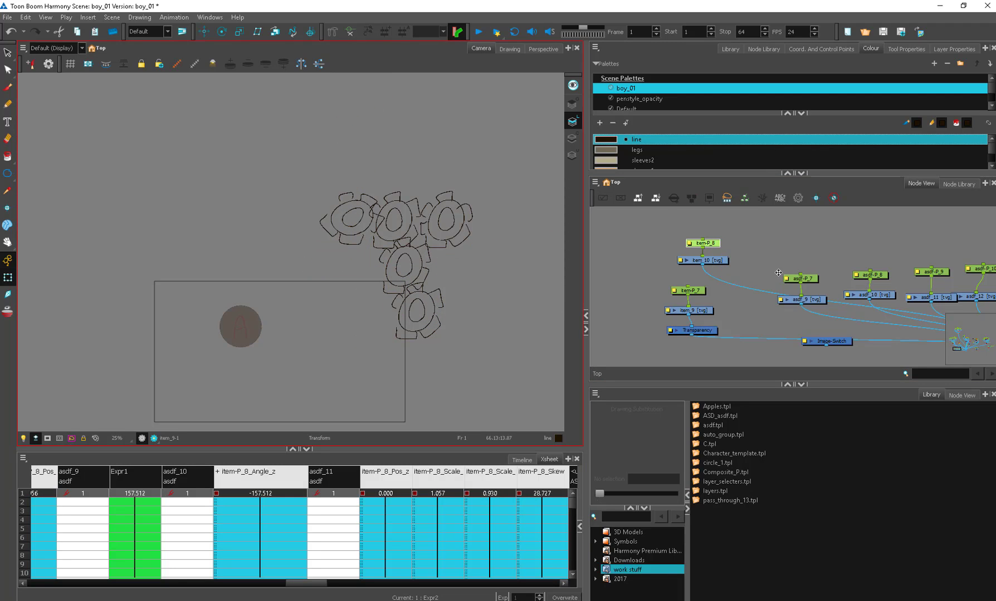
{"action": "left_click_drag", "start_coordinate": [753, 275], "coordinate": [535, 291]}
{"action": "scroll", "coordinate": [520, 294], "scroll_direction": "down", "scroll_amount": 8}
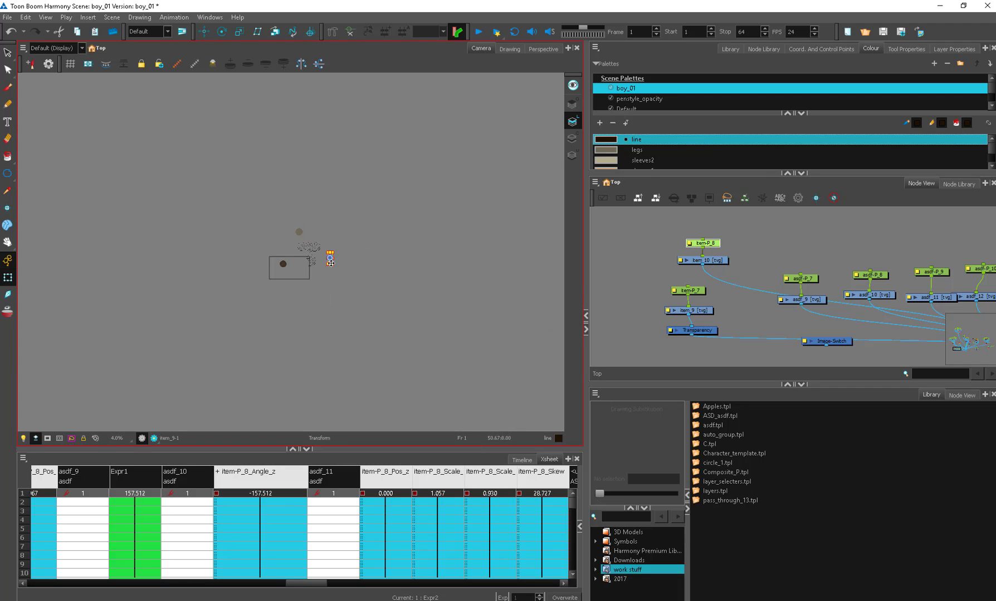
{"action": "mouse_move", "coordinate": [331, 263]}
{"action": "left_mouse_down"}
{"action": "mouse_move", "coordinate": [474, 249]}
{"action": "mouse_move", "coordinate": [237, 266]}
{"action": "mouse_move", "coordinate": [346, 252]}
{"action": "left_mouse_up"}
{"action": "key", "text": "2"}
{"action": "key", "text": "2"}
{"action": "left_click_drag", "start_coordinate": [381, 255], "coordinate": [455, 248]}
Reopen the Expr2 column's expression for editing and select the item-P_8 peg in the node network.
{"action": "left_click_drag", "start_coordinate": [732, 252], "coordinate": [711, 269]}
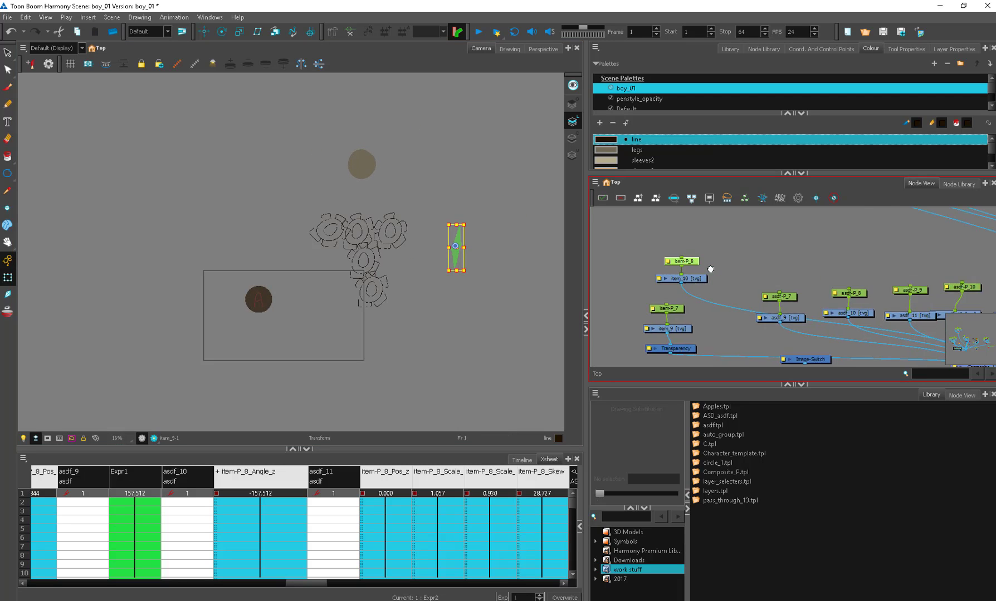
{"action": "left_click_drag", "start_coordinate": [325, 583], "coordinate": [558, 578]}
{"action": "left_click", "coordinate": [541, 471]}
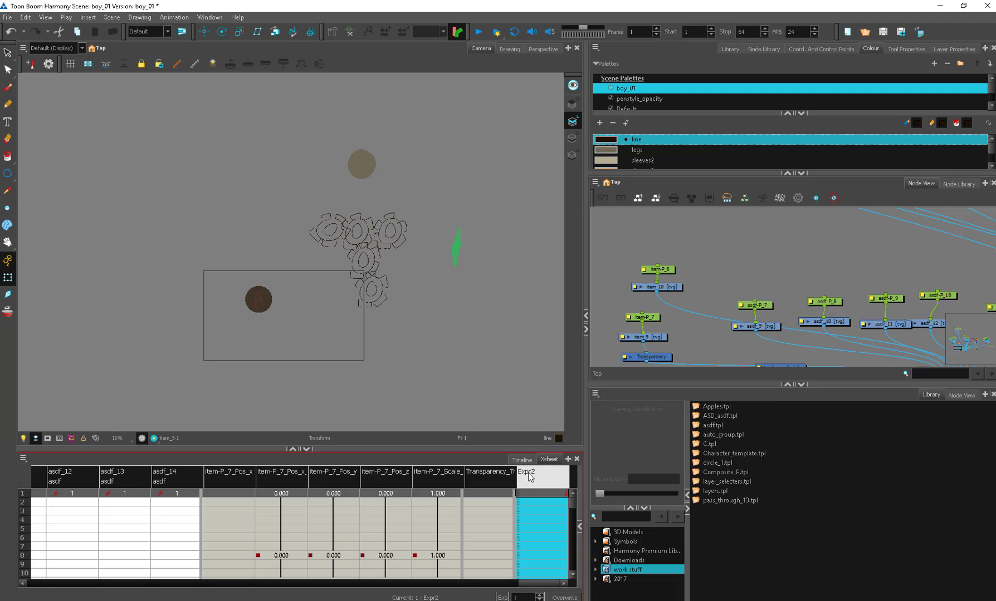
{"action": "double_click", "coordinate": [529, 476]}
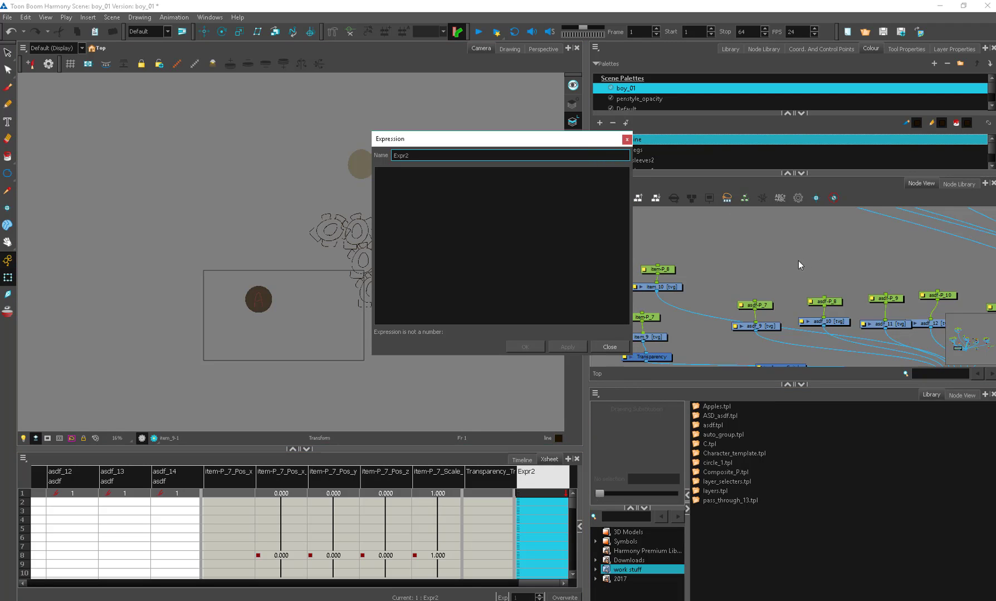
{"action": "left_click_drag", "start_coordinate": [667, 302], "coordinate": [716, 291]}
{"action": "left_click", "coordinate": [690, 306]}
{"action": "left_click", "coordinate": [705, 259]}
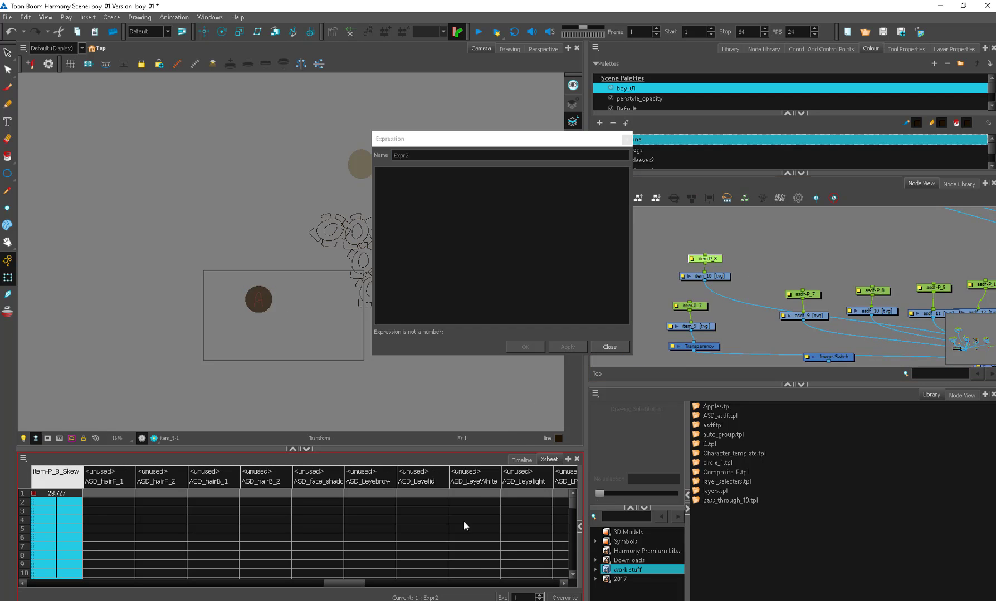
Copy the name of the item-P_8_Pos_x column into the Expr2 expression.
{"action": "left_click_drag", "start_coordinate": [362, 585], "coordinate": [299, 584]}
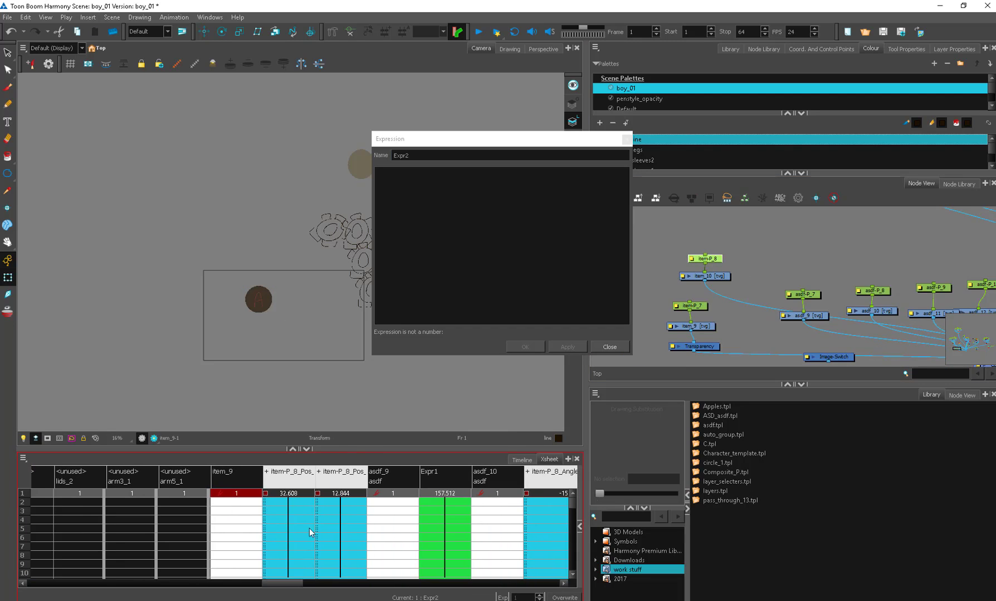
{"action": "double_click", "coordinate": [323, 479]}
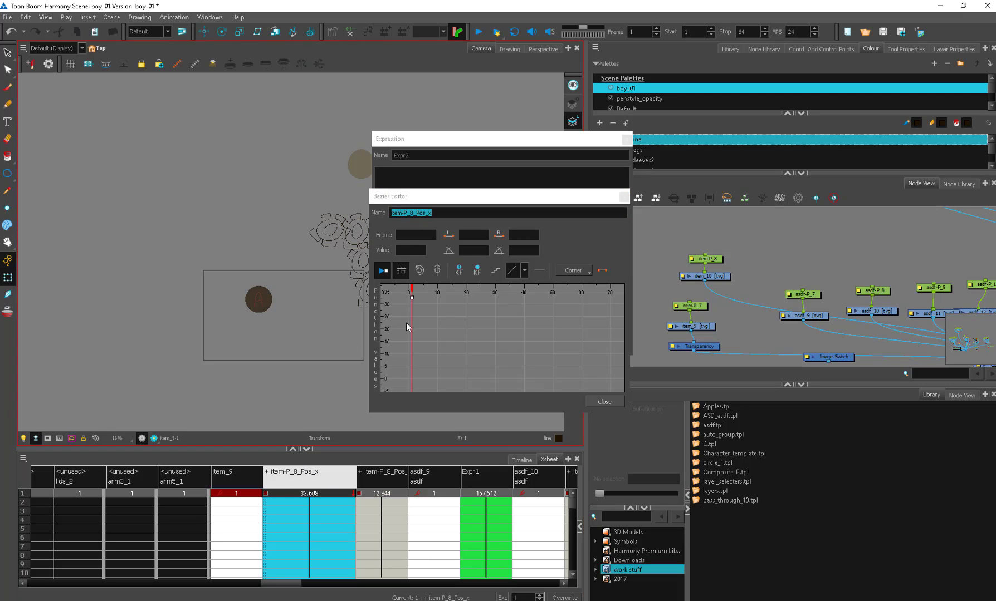
{"action": "left_click", "coordinate": [704, 287]}
{"action": "left_click", "coordinate": [605, 401]}
{"action": "left_click", "coordinate": [392, 176]}
{"action": "type", "text": "item-P_8_Pos_x"}
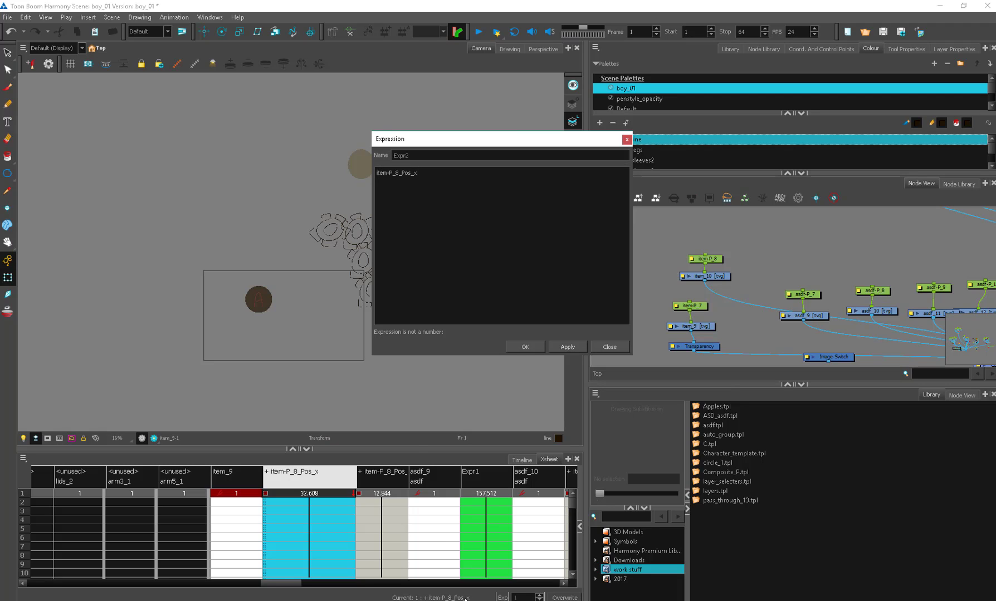
Copy value("item-P_8_Angle_z")*-1 from the WordPad document and replace the entire Expr2 expression with it.
{"action": "key", "text": "alt+Tab"}
{"action": "left_click", "coordinate": [544, 312]}
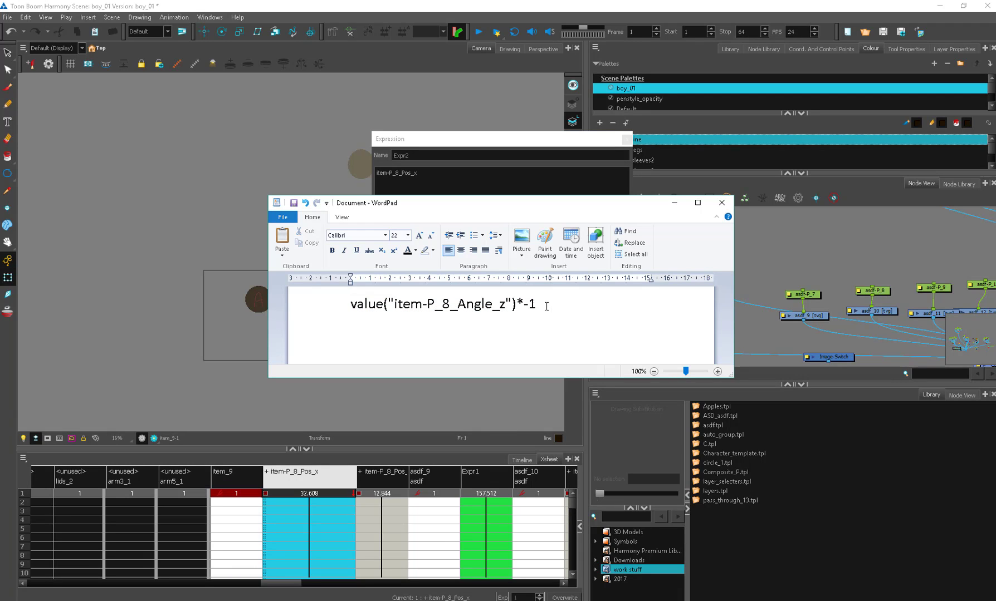
{"action": "key", "text": "ctrl+a"}
{"action": "key", "text": "ctrl+c"}
{"action": "key", "text": "alt+Tab"}
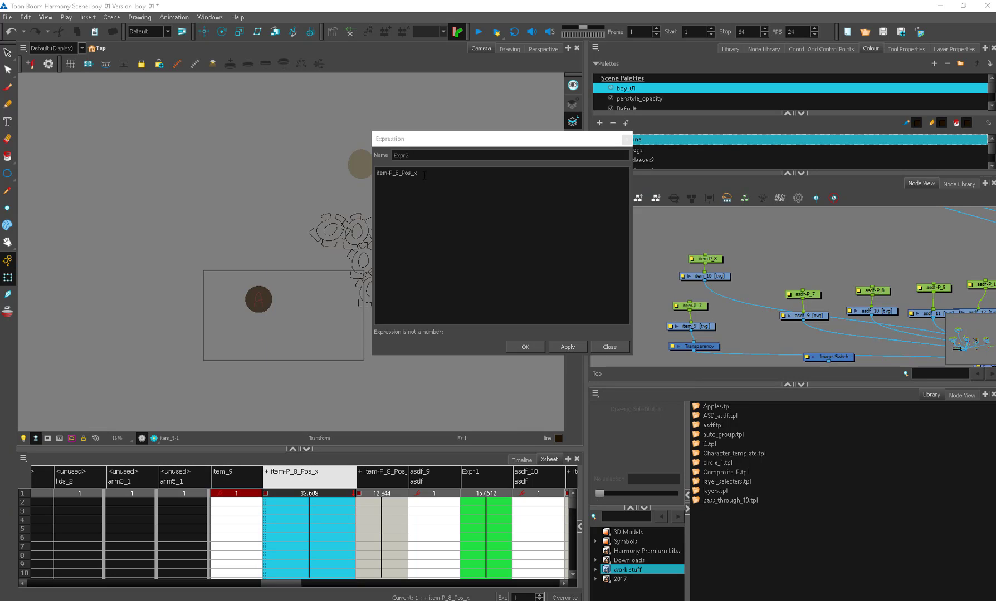
{"action": "key", "text": "ctrl+v"}
{"action": "key", "text": "ctrl+a"}
{"action": "key", "text": "ctrl+v"}
Copy the x position column's name and substitute item-P_8_Pos_x for item-P_8_Angle_z inside the Expr2 expression.
{"action": "left_click_drag", "start_coordinate": [497, 138], "coordinate": [508, 190]}
{"action": "double_click", "coordinate": [327, 476]}
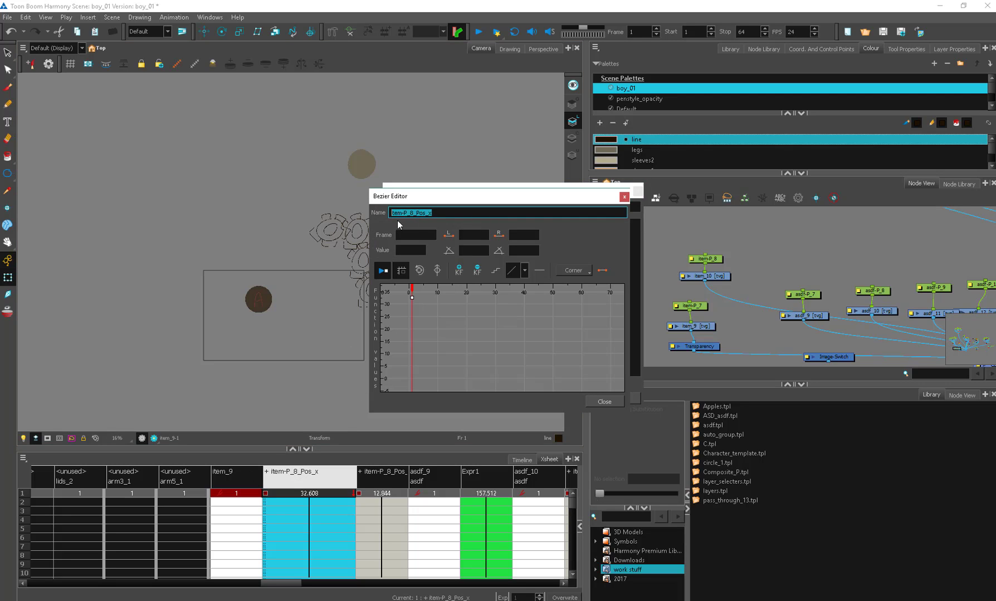
{"action": "left_click", "coordinate": [625, 197]}
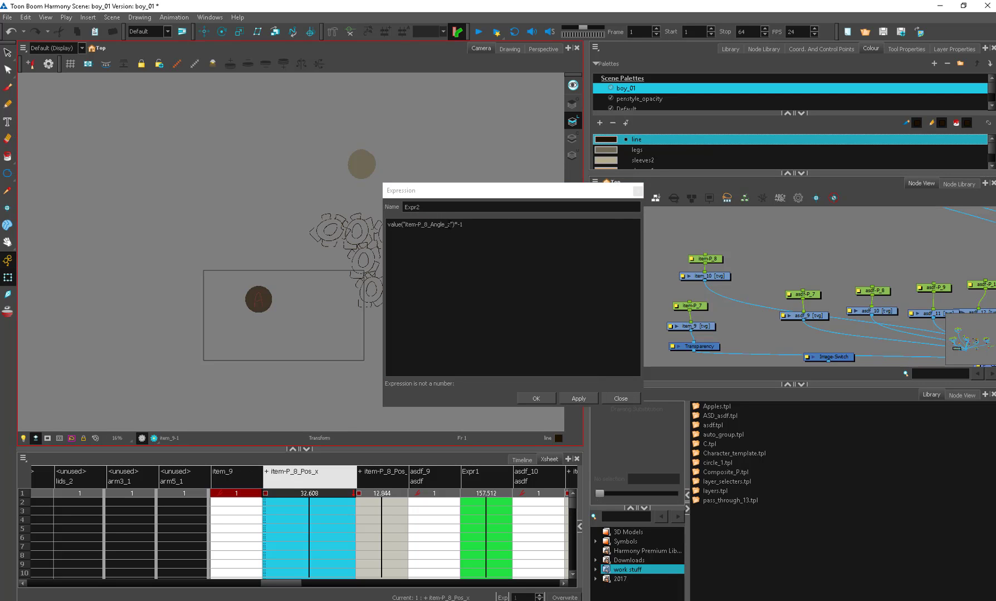
{"action": "left_click_drag", "start_coordinate": [451, 225], "coordinate": [406, 224]}
{"action": "key", "text": "ctrl+v"}
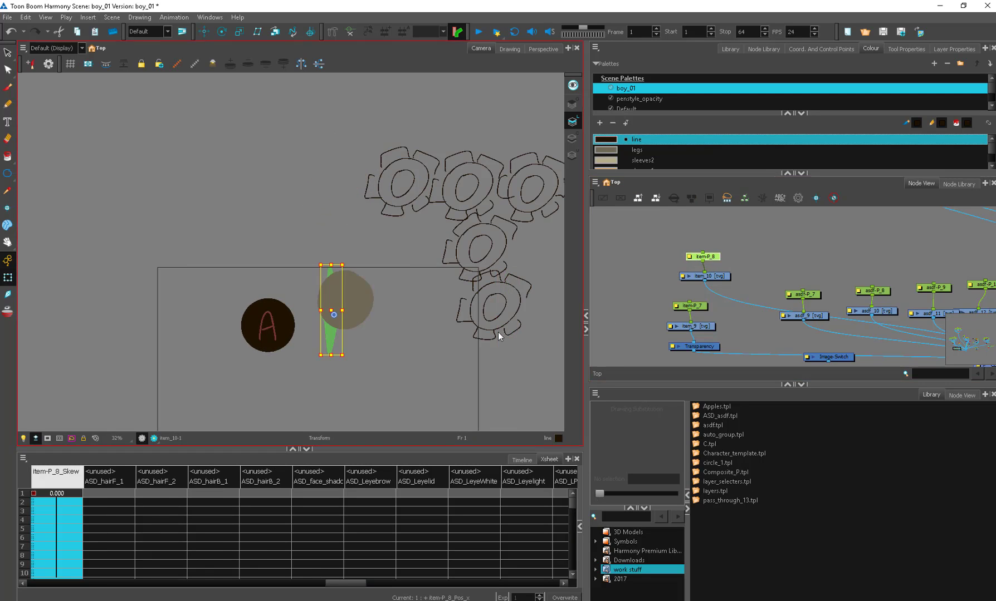
Link the Transparency node's transparency value to the Expr2 expression column and close its properties.
{"action": "double_click", "coordinate": [703, 346]}
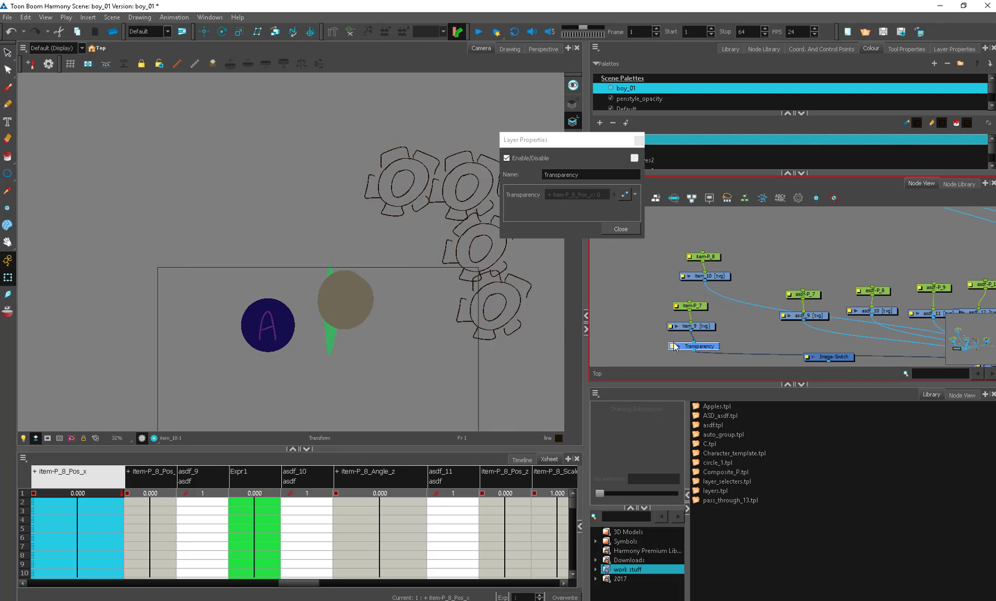
{"action": "left_click", "coordinate": [636, 195]}
{"action": "mouse_move", "coordinate": [660, 242]}
{"action": "mouse_move", "coordinate": [725, 243]}
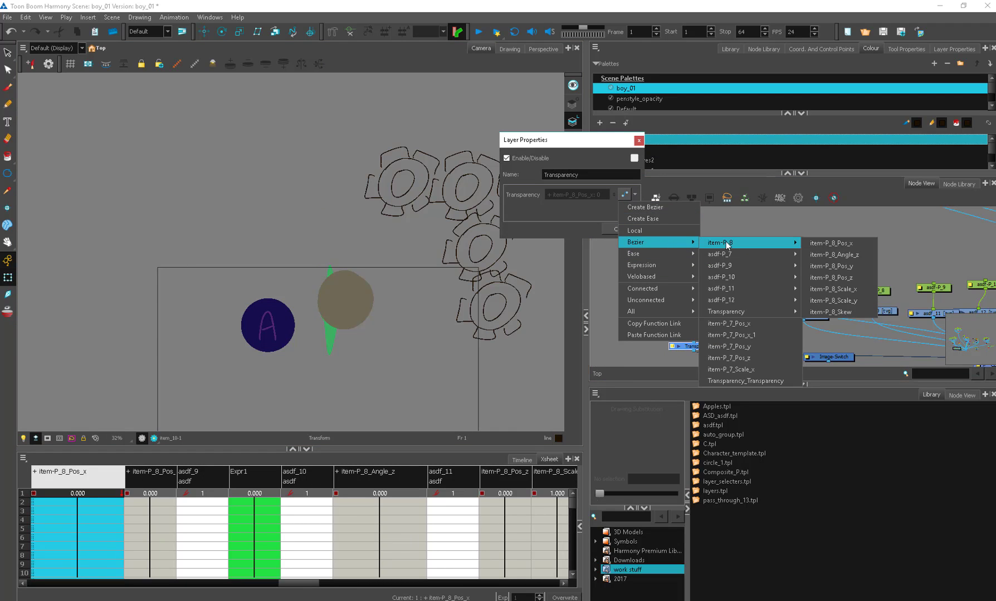
{"action": "mouse_move", "coordinate": [657, 265]}
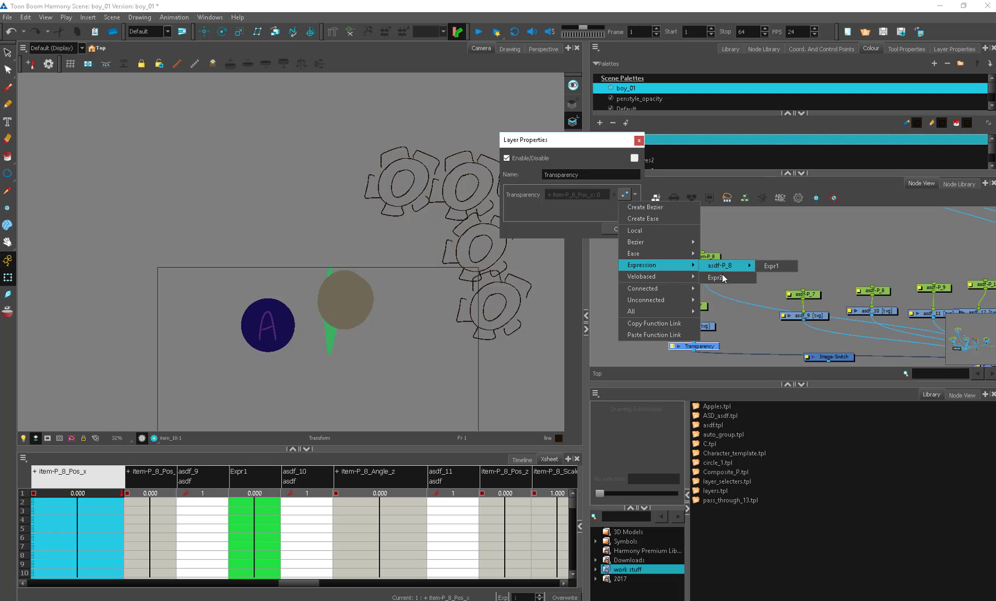
{"action": "mouse_move", "coordinate": [721, 266]}
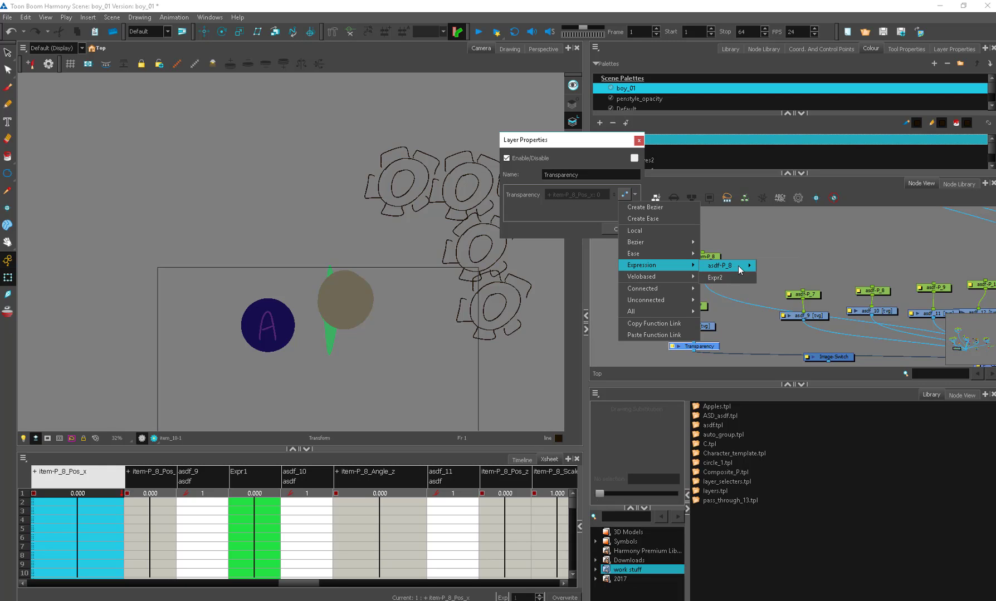
{"action": "left_click", "coordinate": [728, 278]}
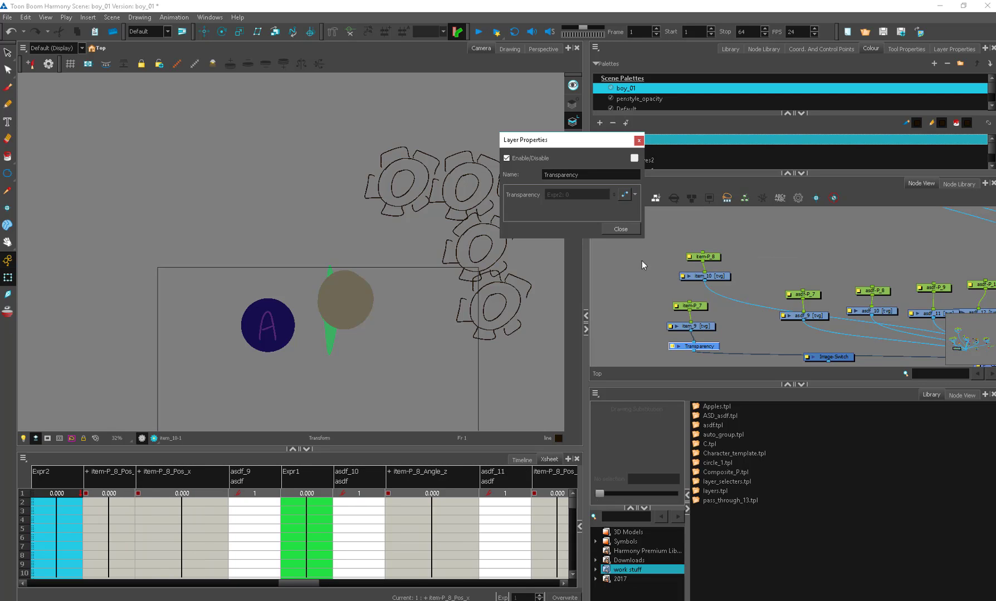
{"action": "left_click", "coordinate": [623, 233]}
Select the item-P_8 peg and move the green diamond a short distance right to test circle A's transparency.
{"action": "left_click", "coordinate": [333, 330]}
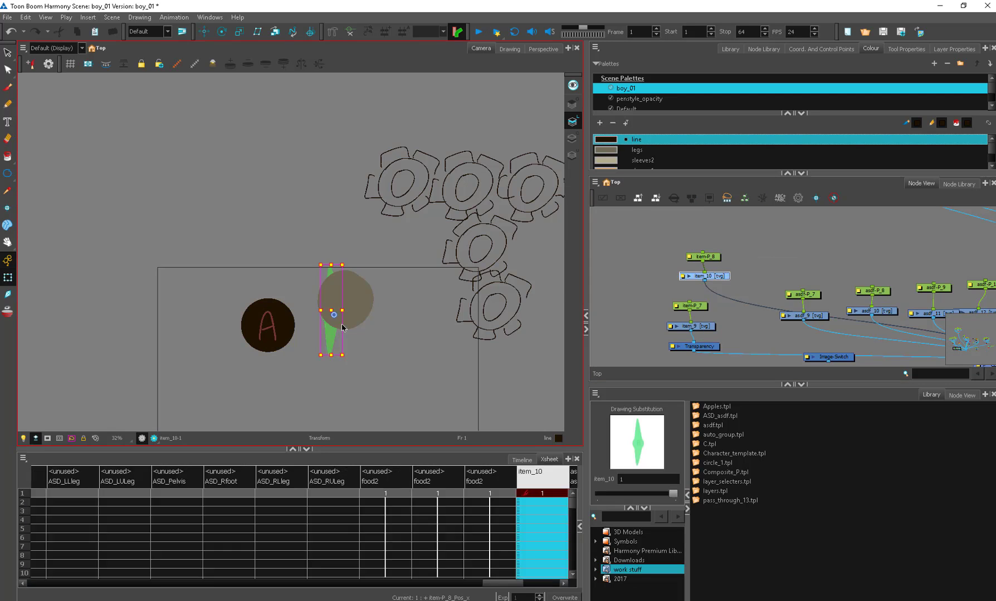
{"action": "key", "text": "1"}
{"action": "left_click", "coordinate": [714, 257]}
{"action": "left_click_drag", "start_coordinate": [323, 292], "coordinate": [346, 299]}
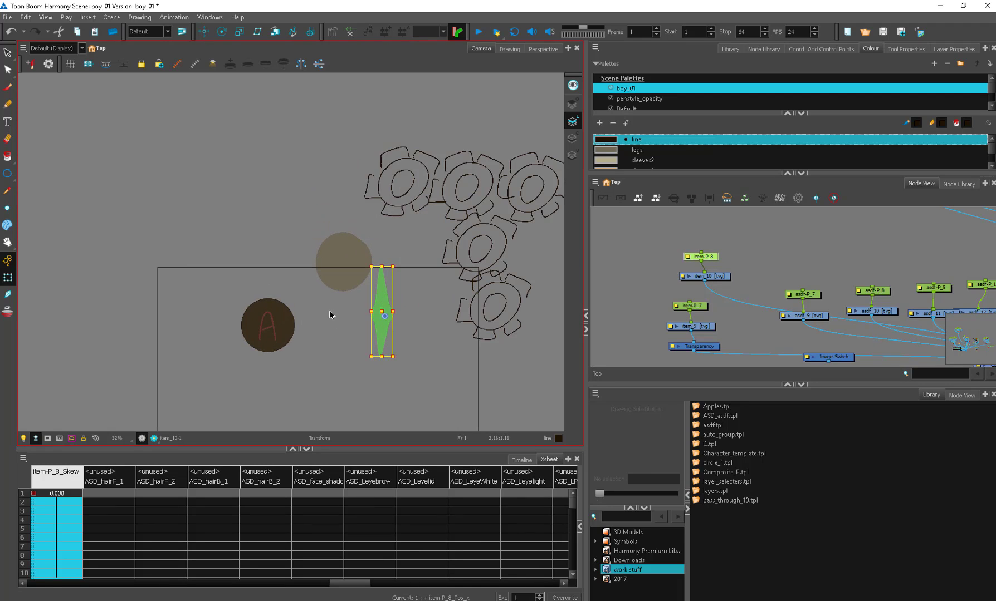
Delete the Transparency node below item_9 in the node network.
{"action": "scroll", "coordinate": [458, 344], "scroll_direction": "up", "scroll_amount": 2}
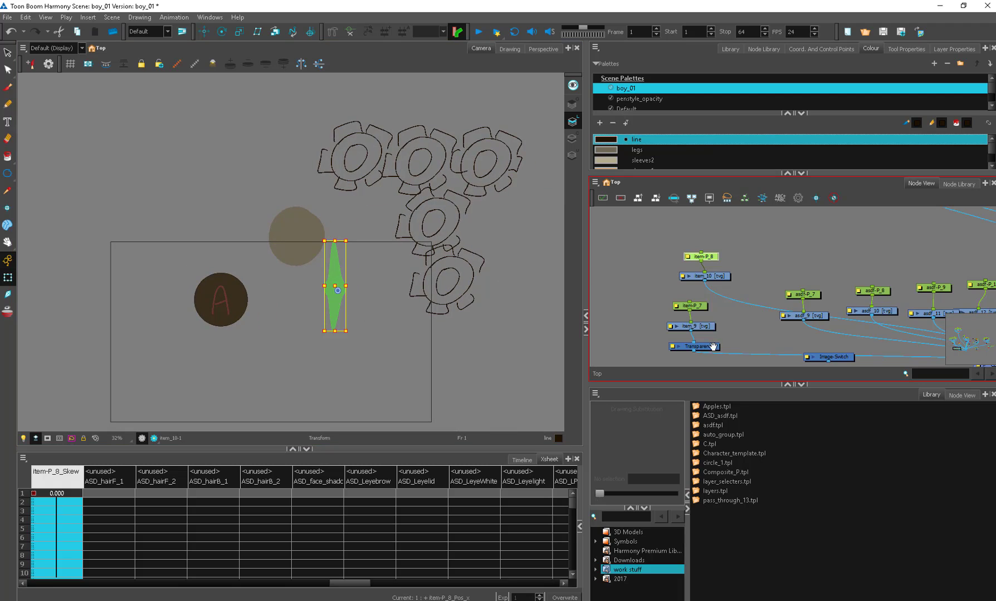
{"action": "left_click_drag", "start_coordinate": [713, 347], "coordinate": [636, 355]}
{"action": "key", "text": "Delete"}
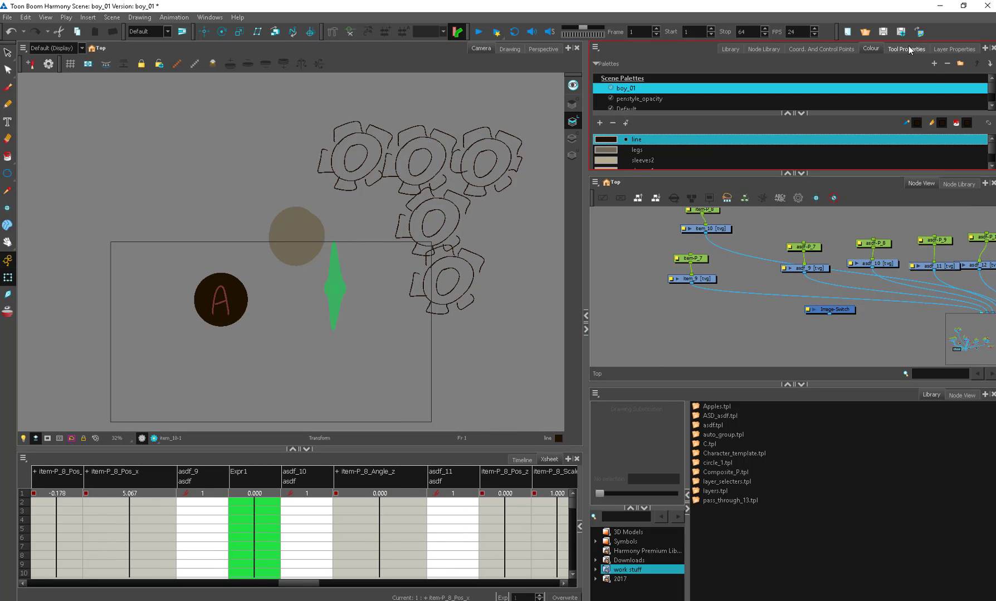
Search the node library for "image" and add an Image-Switch node to the network below item_9.
{"action": "left_click", "coordinate": [906, 48]}
{"action": "left_click", "coordinate": [955, 49]}
{"action": "left_click", "coordinate": [871, 49]}
{"action": "left_click", "coordinate": [822, 49]}
{"action": "left_click", "coordinate": [763, 49]}
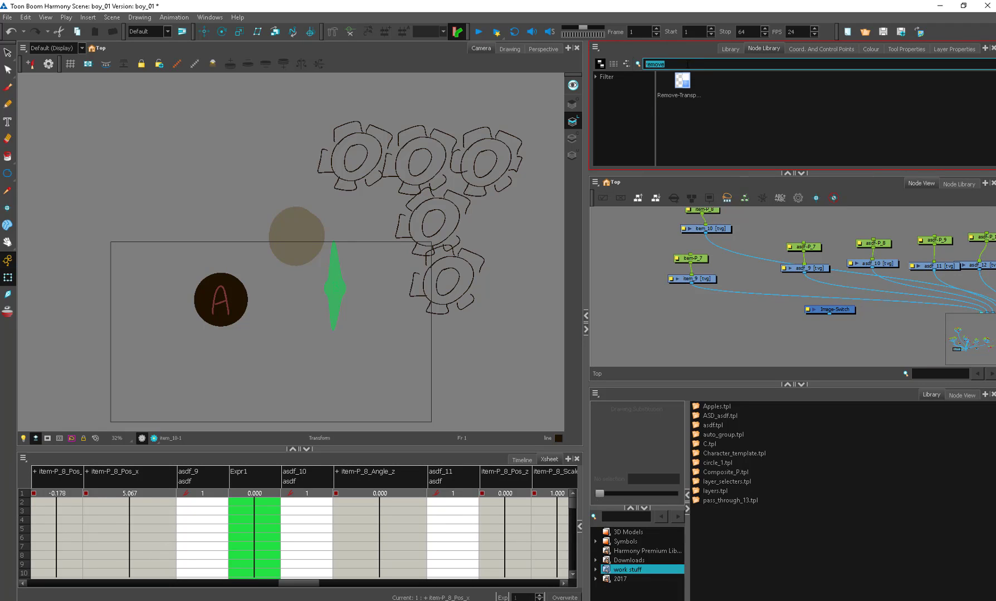
{"action": "double_click", "coordinate": [657, 64]}
{"action": "type", "text": "image"}
{"action": "left_click_drag", "start_coordinate": [890, 93], "coordinate": [736, 303]}
Connect the item_9 and asdf_9 drawings to the new Image-Switch node and route its output into the composite.
{"action": "left_click_drag", "start_coordinate": [960, 302], "coordinate": [384, 319]}
{"action": "left_click", "coordinate": [305, 255]}
{"action": "left_click_drag", "start_coordinate": [913, 306], "coordinate": [677, 314]}
{"action": "left_click", "coordinate": [672, 301]}
Move asdf-P_7 and asdf_9 closer to Image-Switch_1, and switch its Port Index between 0 and 1, leaving it at 1.
{"action": "double_click", "coordinate": [656, 310]}
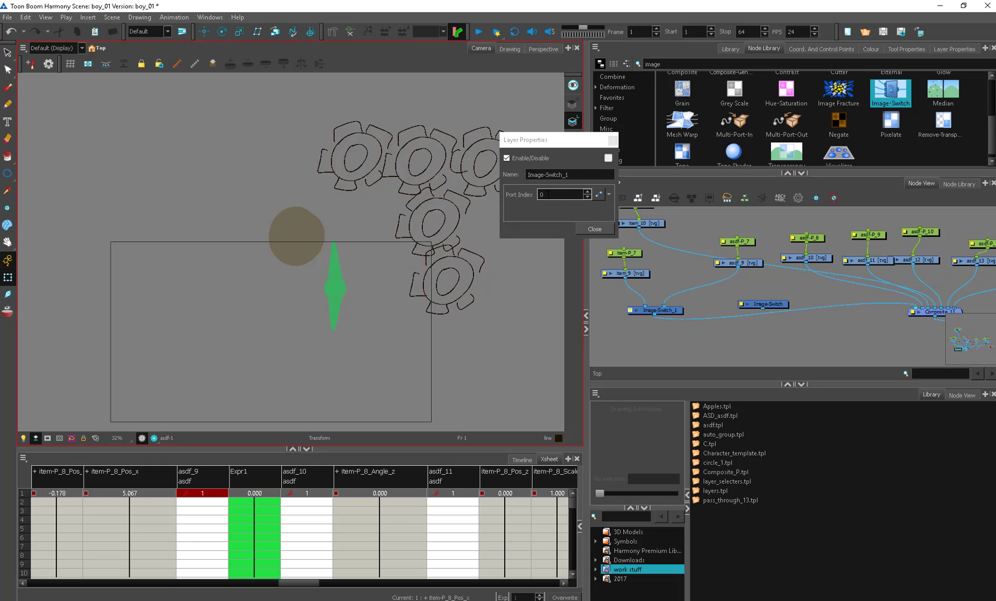
{"action": "left_click", "coordinate": [708, 240]}
{"action": "left_click_drag", "start_coordinate": [762, 233], "coordinate": [723, 269]}
{"action": "left_click_drag", "start_coordinate": [735, 263], "coordinate": [699, 271]}
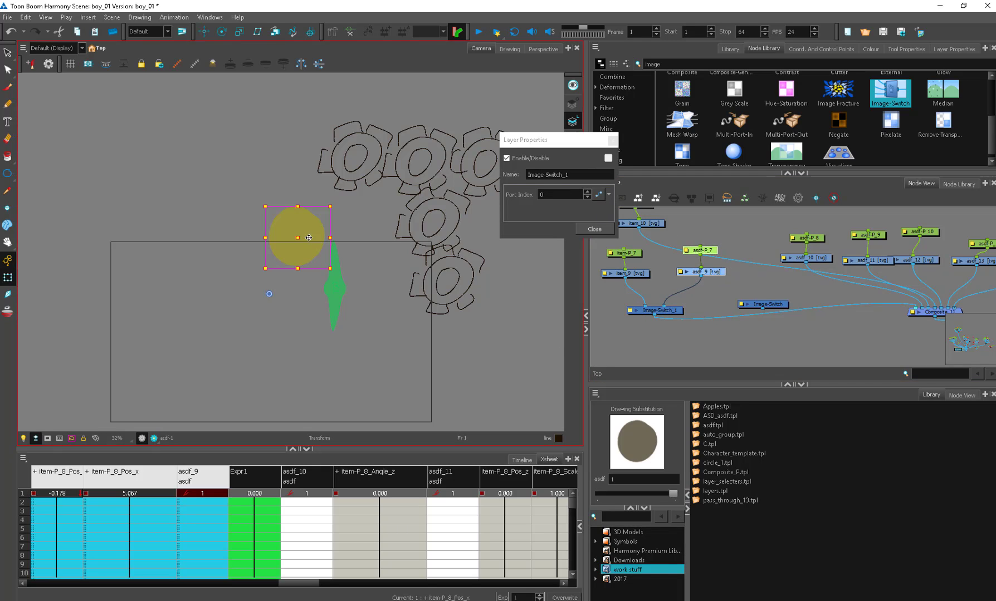
{"action": "left_click", "coordinate": [587, 191]}
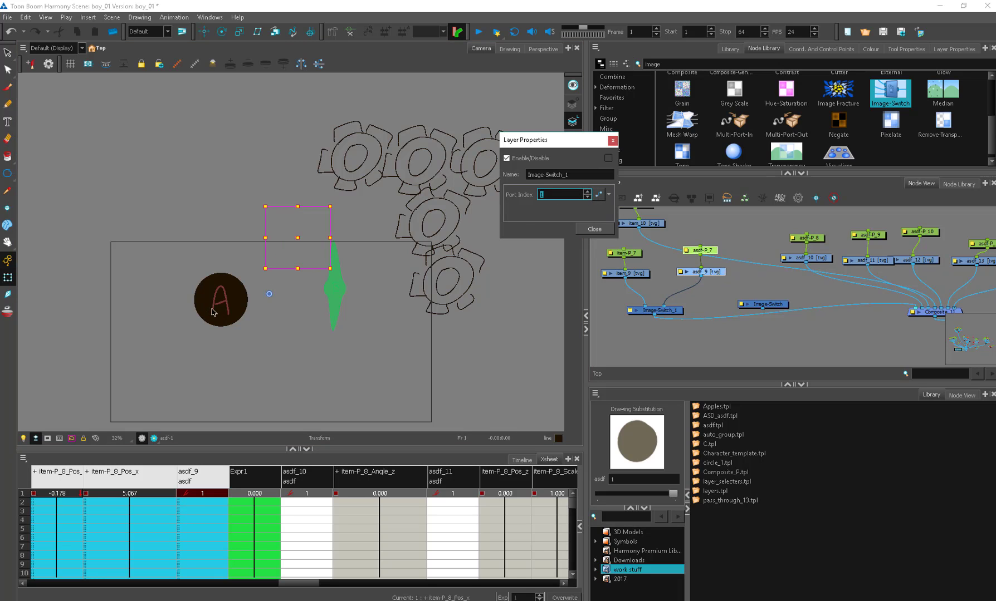
{"action": "left_click", "coordinate": [586, 198]}
{"action": "left_click", "coordinate": [587, 191]}
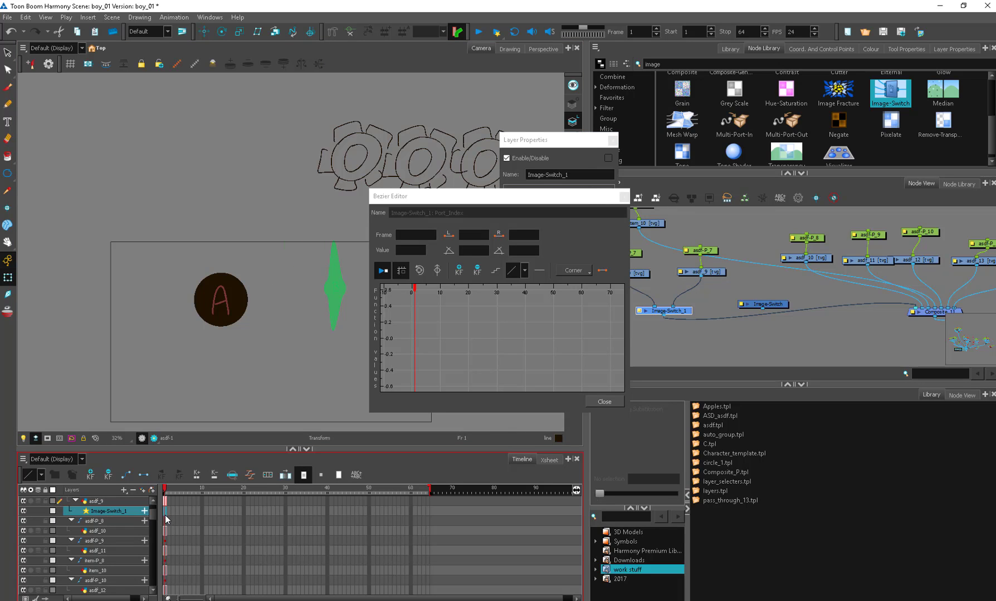
Set the keyframe at frame 2 of the Image-Switch_1 Port Index function to a value of 0.
{"action": "left_click", "coordinate": [168, 514]}
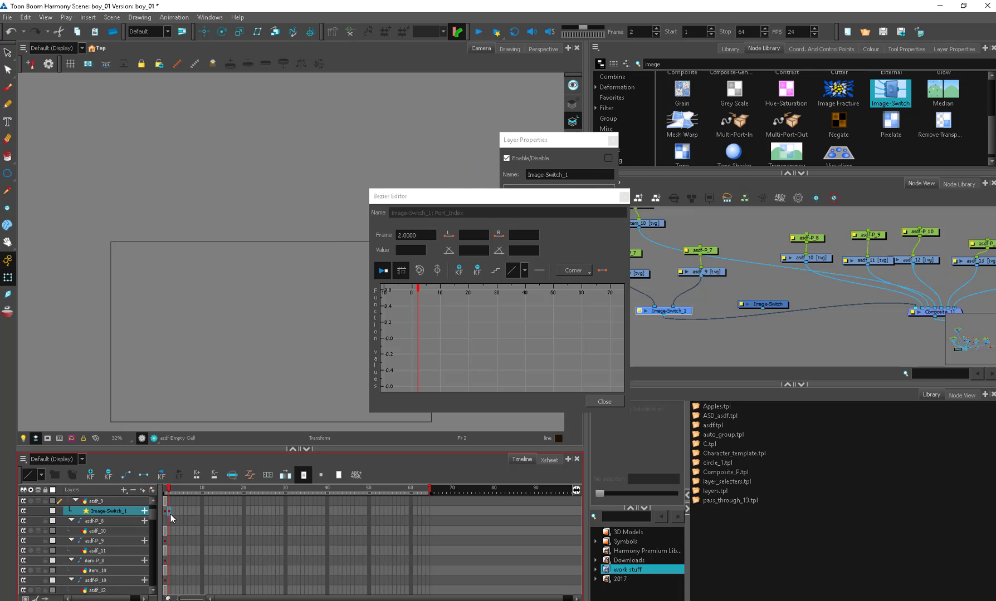
{"action": "left_click", "coordinate": [166, 512]}
{"action": "left_click", "coordinate": [169, 513]}
{"action": "left_click", "coordinate": [604, 401]}
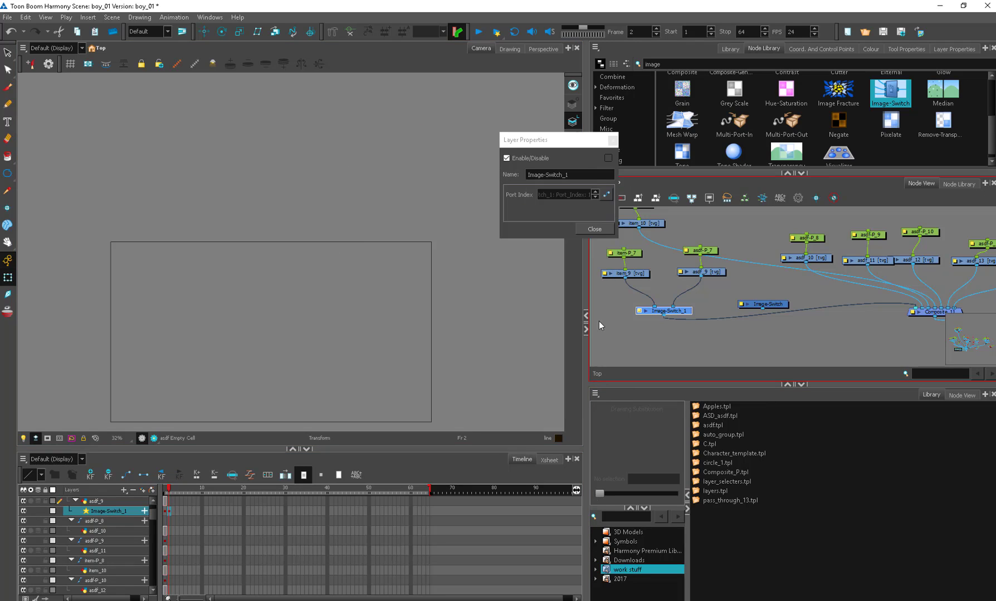
{"action": "left_click", "coordinate": [606, 195]}
{"action": "left_click_drag", "start_coordinate": [548, 339], "coordinate": [548, 304]}
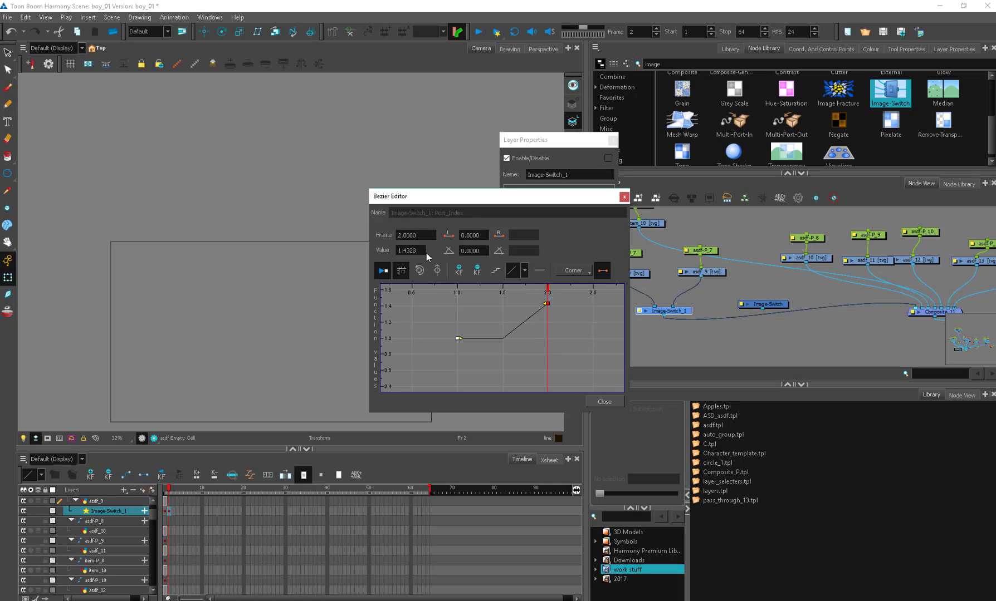
{"action": "double_click", "coordinate": [397, 251]}
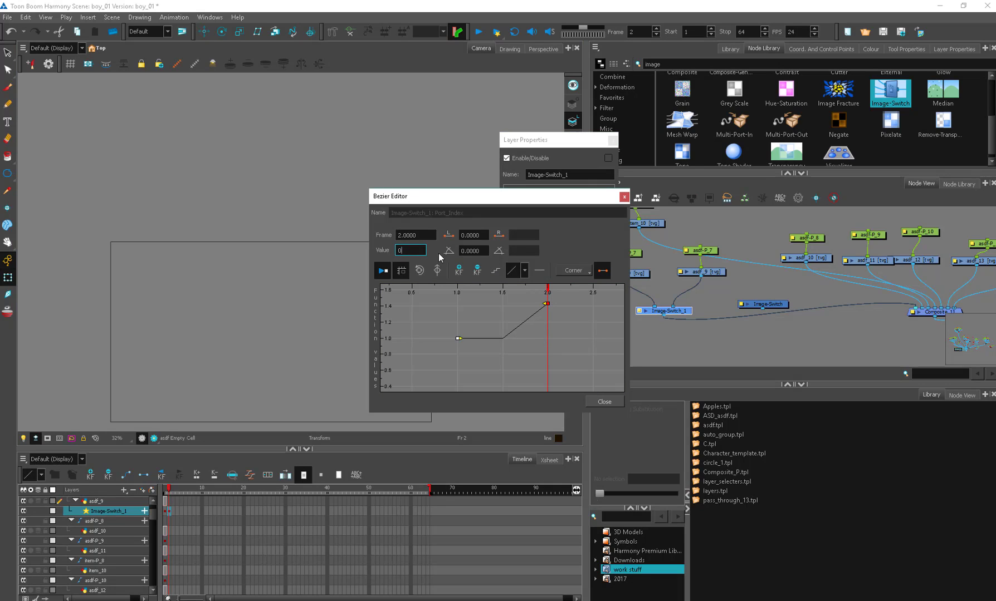
{"action": "key", "text": "Return"}
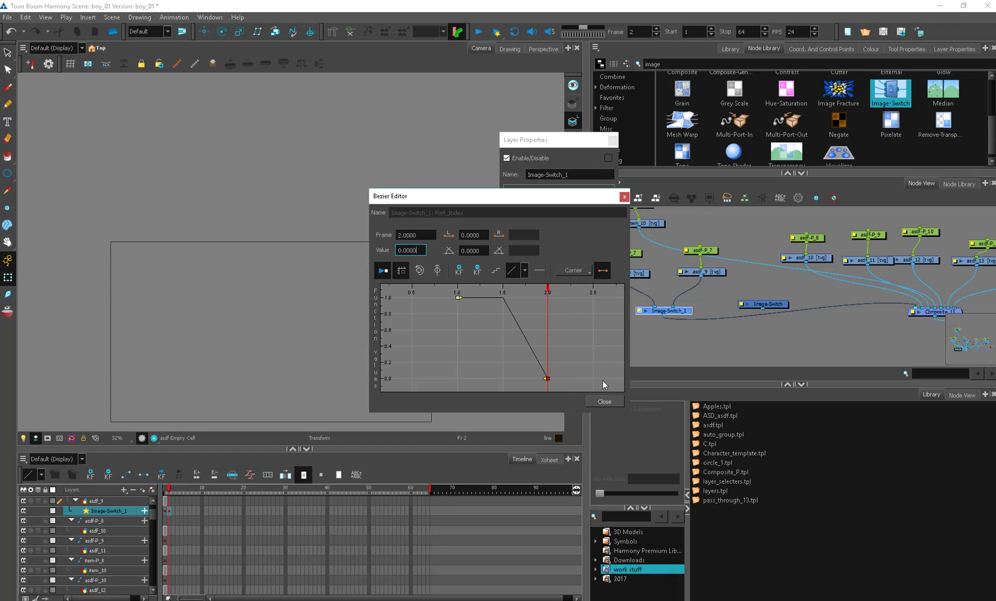
{"action": "left_click", "coordinate": [601, 401]}
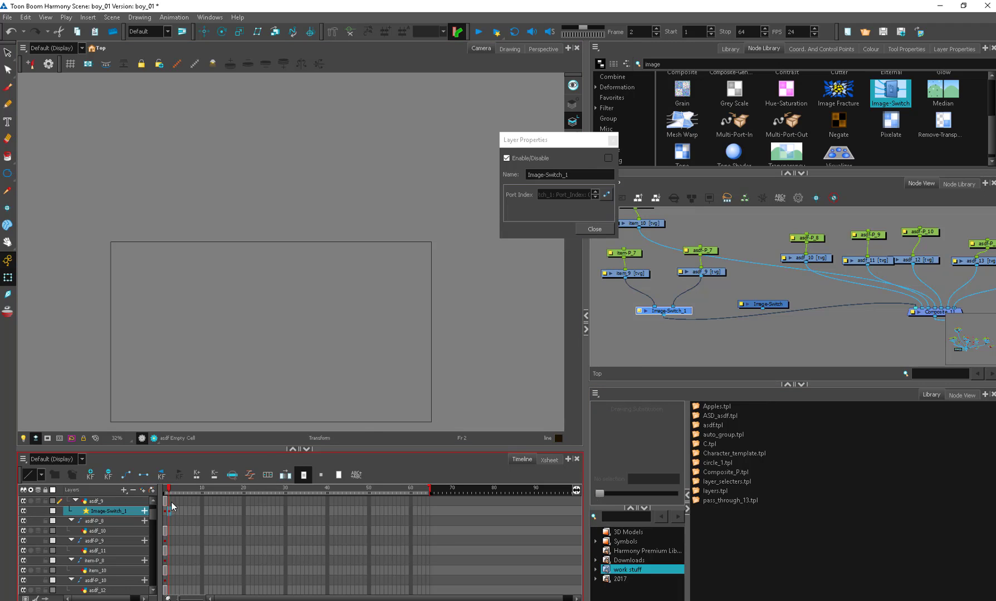
Extend the exposure of the asdf_9 drawing to frame 2 in the timeline.
{"action": "left_click_drag", "start_coordinate": [645, 274], "coordinate": [661, 284]}
{"action": "left_click", "coordinate": [716, 281]}
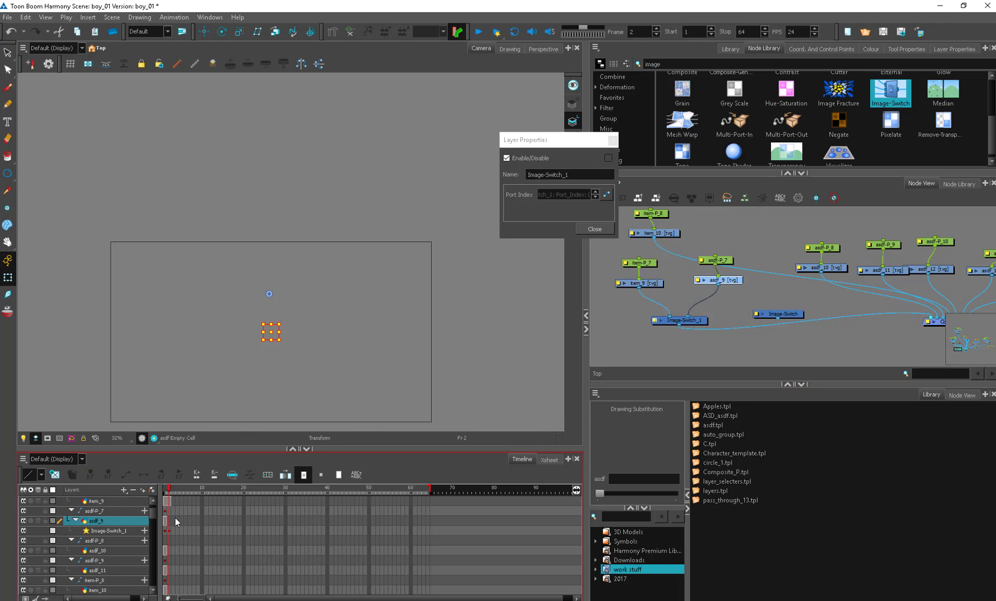
{"action": "left_click", "coordinate": [168, 522]}
{"action": "key", "text": "F5"}
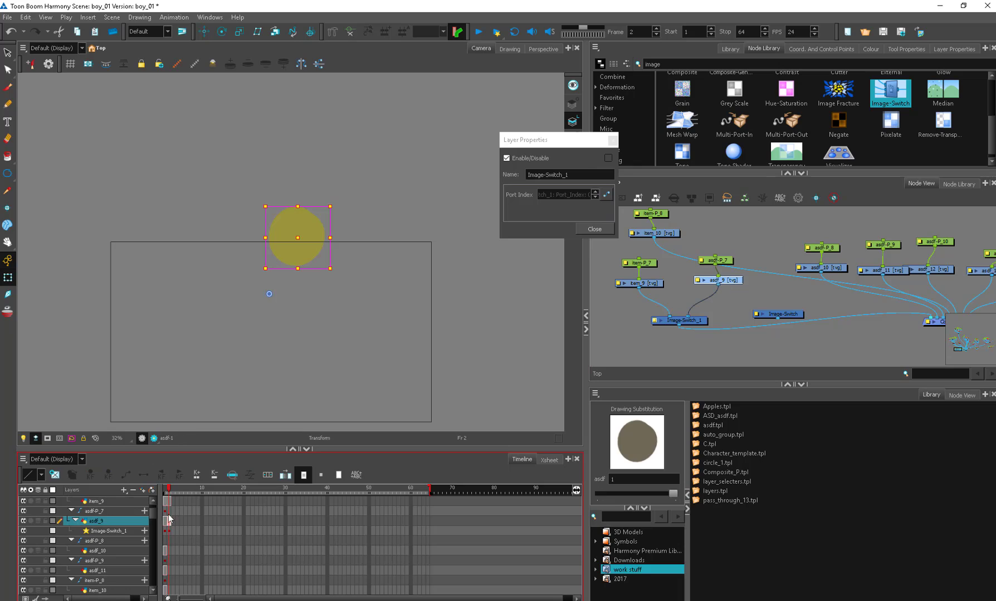
Scrub between frames 1 and 2 to check how Image-Switch_1 alternates between the two drawings.
{"action": "left_click", "coordinate": [497, 194]}
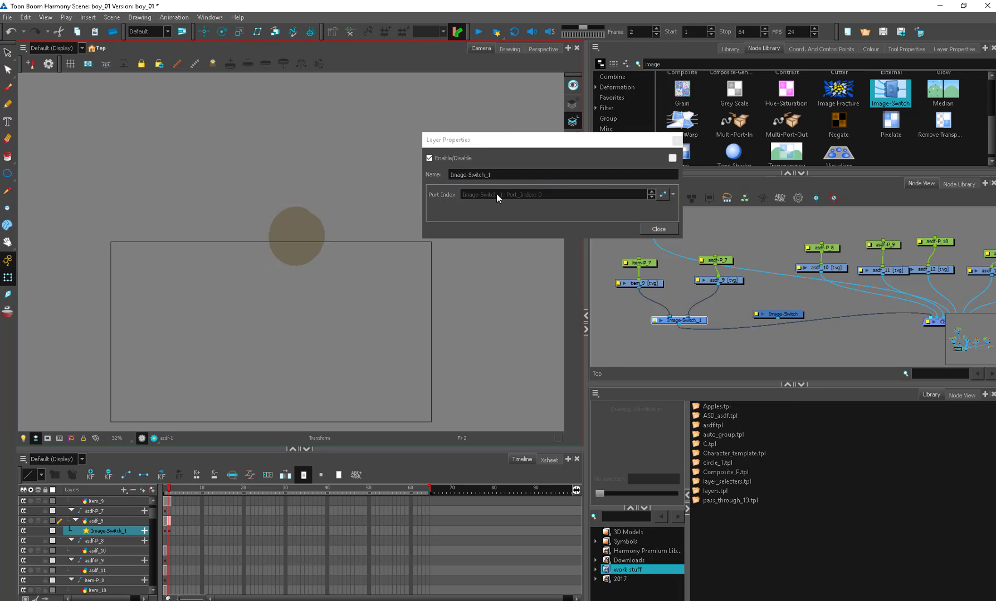
{"action": "left_click", "coordinate": [165, 491]}
{"action": "left_click_drag", "start_coordinate": [165, 490], "coordinate": [169, 490]}
{"action": "left_click", "coordinate": [165, 493]}
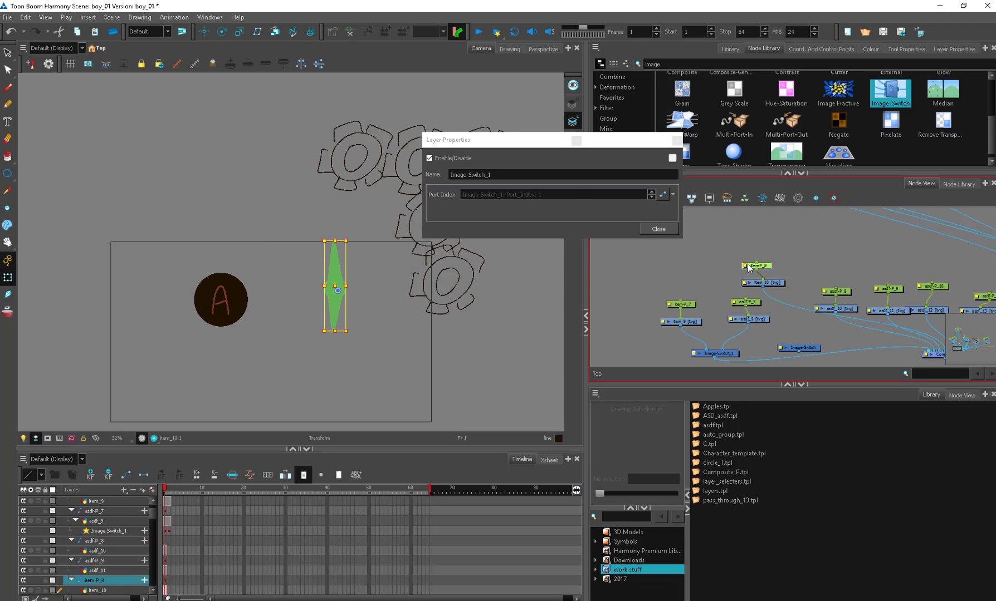
Review the item-P_8 peg's transformation properties, and select the item-P_7 peg at frame 1.
{"action": "left_click", "coordinate": [755, 266]}
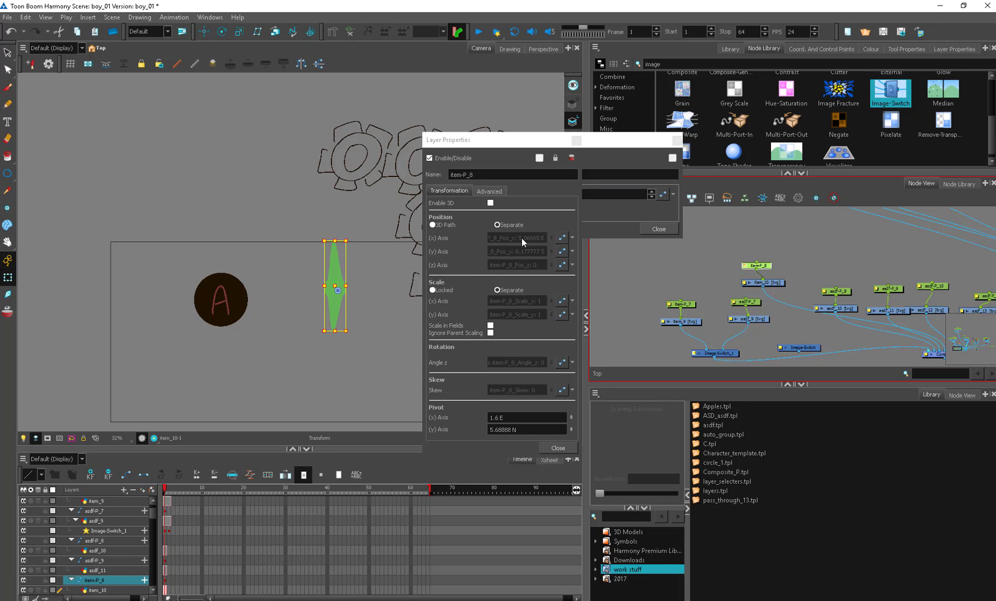
{"action": "key", "text": "Escape"}
{"action": "left_click", "coordinate": [702, 290]}
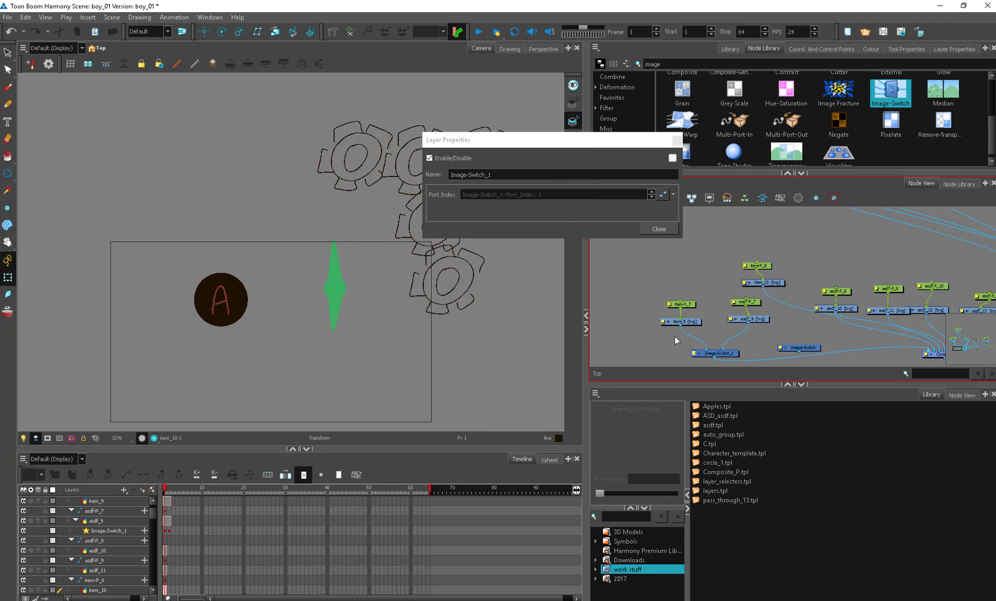
{"action": "left_click", "coordinate": [681, 304]}
{"action": "left_click", "coordinate": [167, 492]}
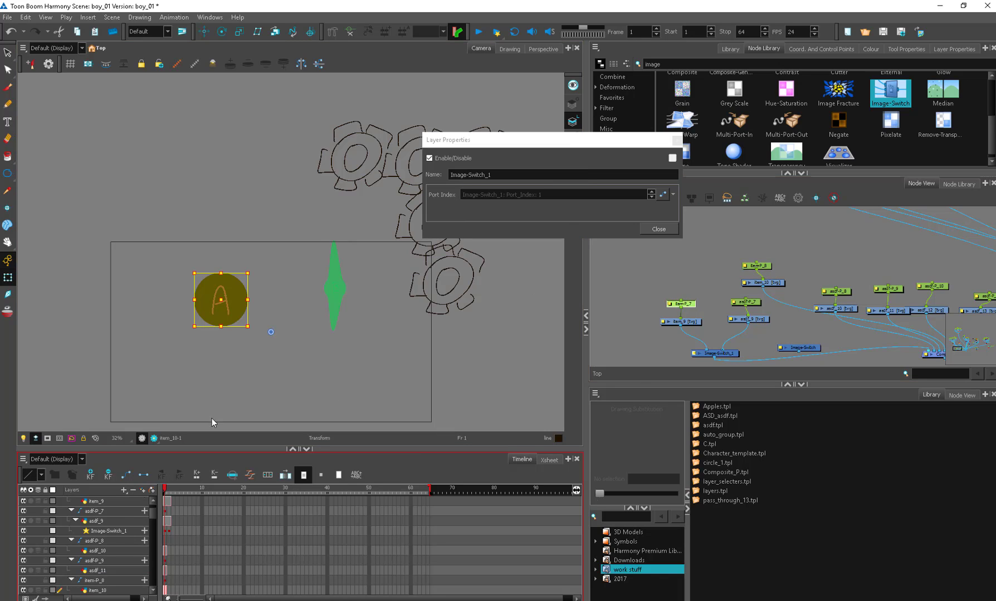
Link the Image-Switch_1 Port Index to the item-P_8_Pos_x Bezier function.
{"action": "left_click", "coordinate": [678, 308]}
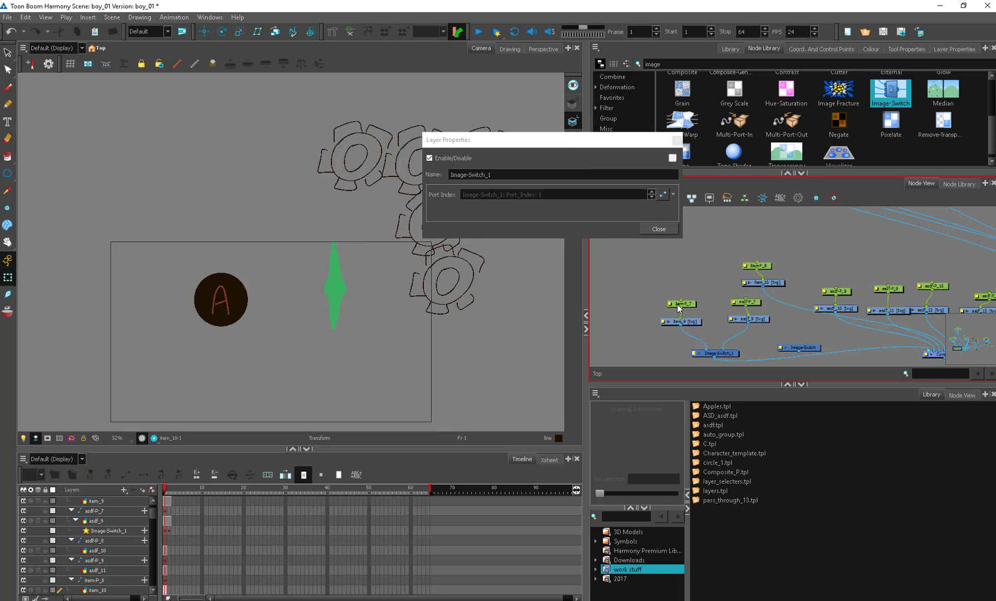
{"action": "left_click", "coordinate": [673, 194]}
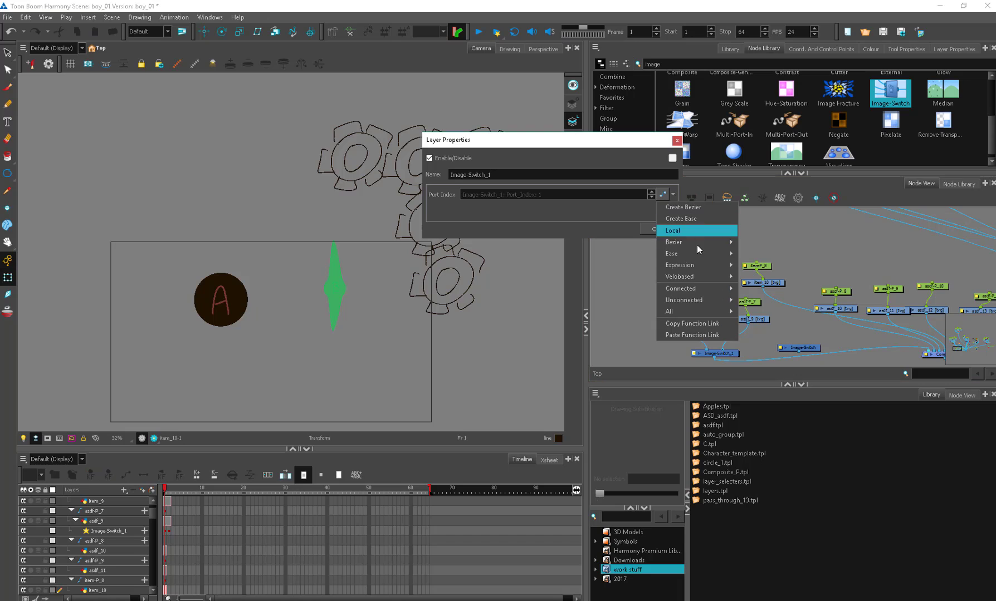
{"action": "mouse_move", "coordinate": [711, 245]}
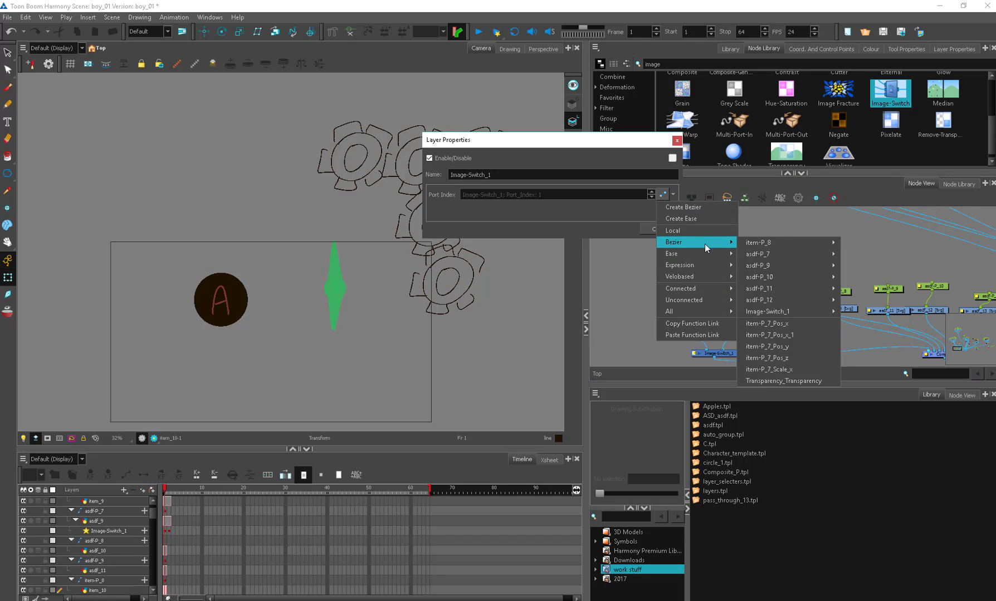
{"action": "mouse_move", "coordinate": [779, 245]}
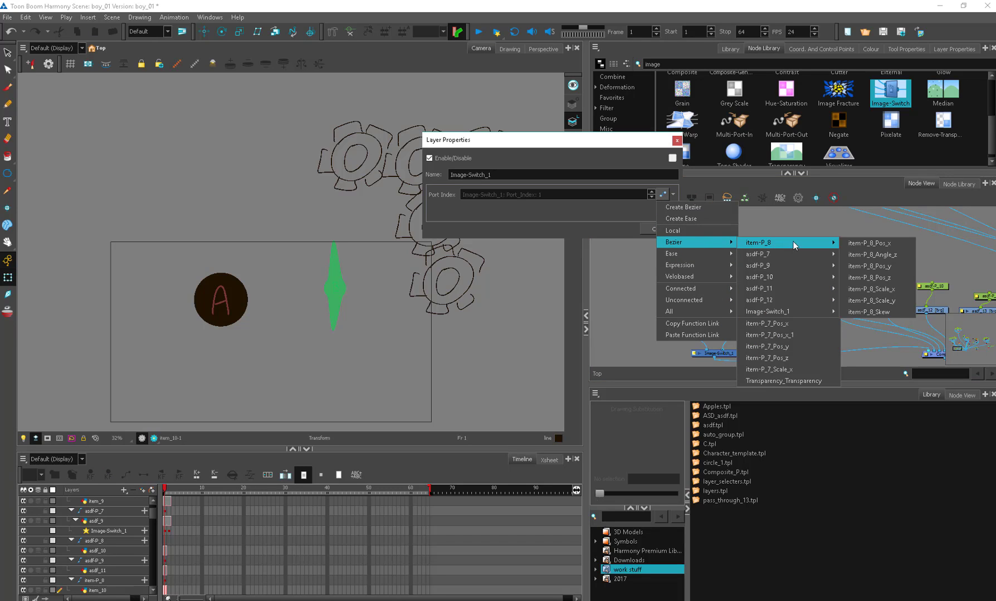
{"action": "left_click", "coordinate": [870, 242]}
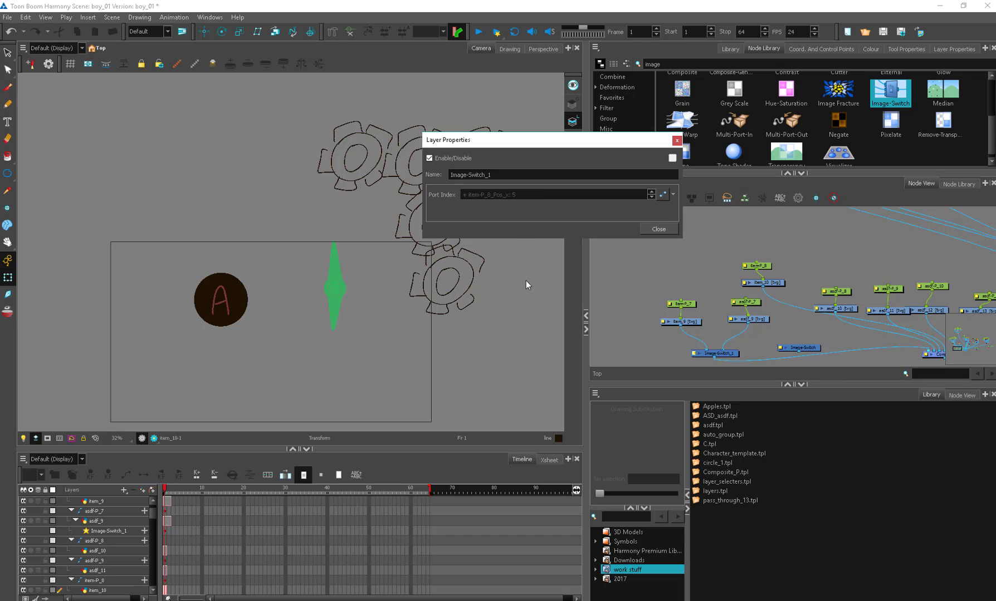
Reset the item-P_8 peg's position to 0 and show its coordinates, with the Image-Switch_1 properties kept visible.
{"action": "left_click_drag", "start_coordinate": [767, 268], "coordinate": [772, 270]}
{"action": "left_click_drag", "start_coordinate": [445, 329], "coordinate": [431, 355]}
{"action": "left_click", "coordinate": [826, 49]}
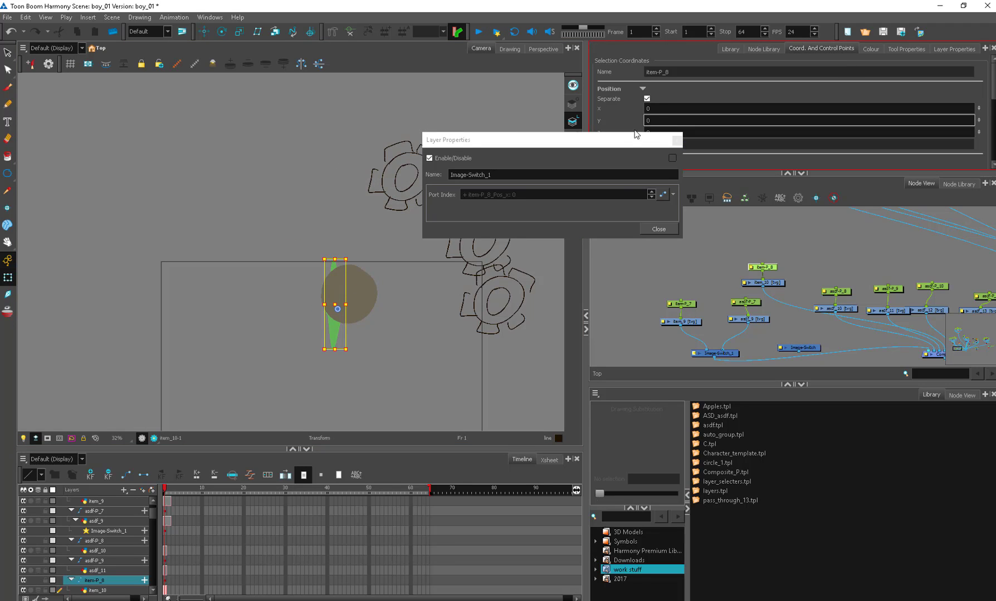
{"action": "left_click_drag", "start_coordinate": [624, 138], "coordinate": [401, 96]}
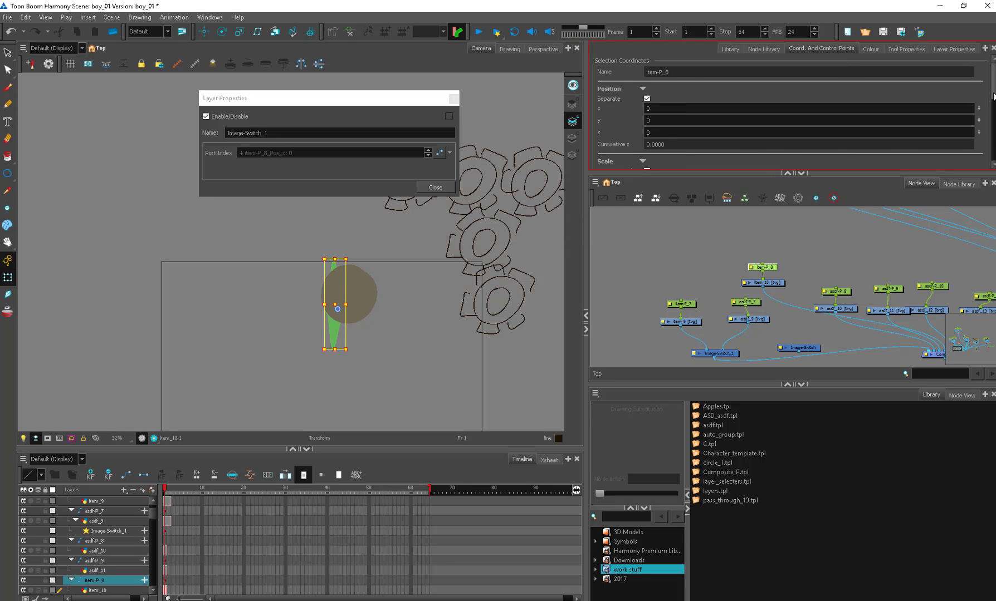
Move the item-P_8 diamond to about 2.34 E and back to about 1.35 E to test the drawing switch.
{"action": "left_click", "coordinate": [655, 109]}
{"action": "key", "text": "Tab"}
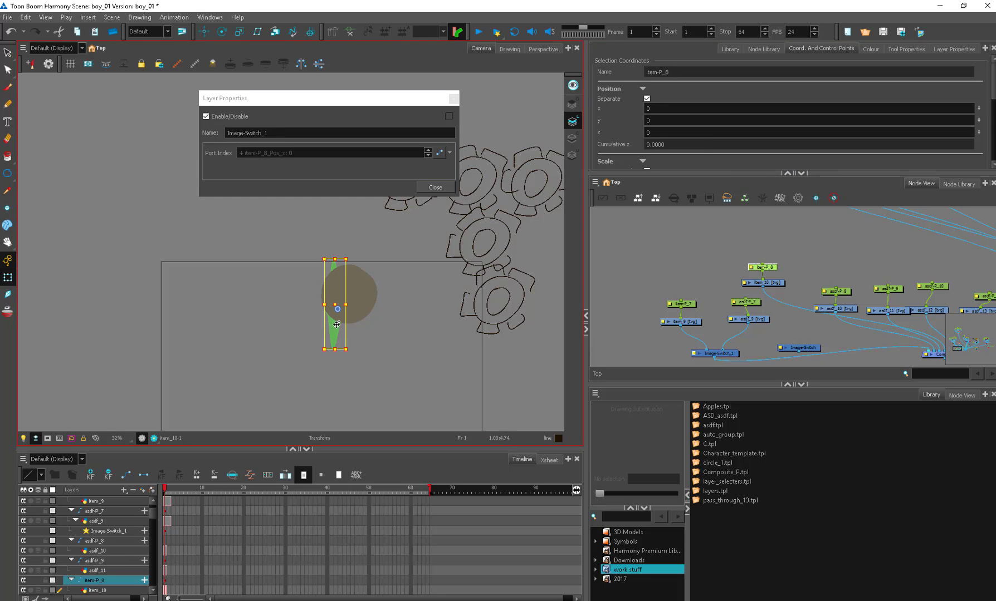
{"action": "left_click_drag", "start_coordinate": [339, 324], "coordinate": [362, 323]}
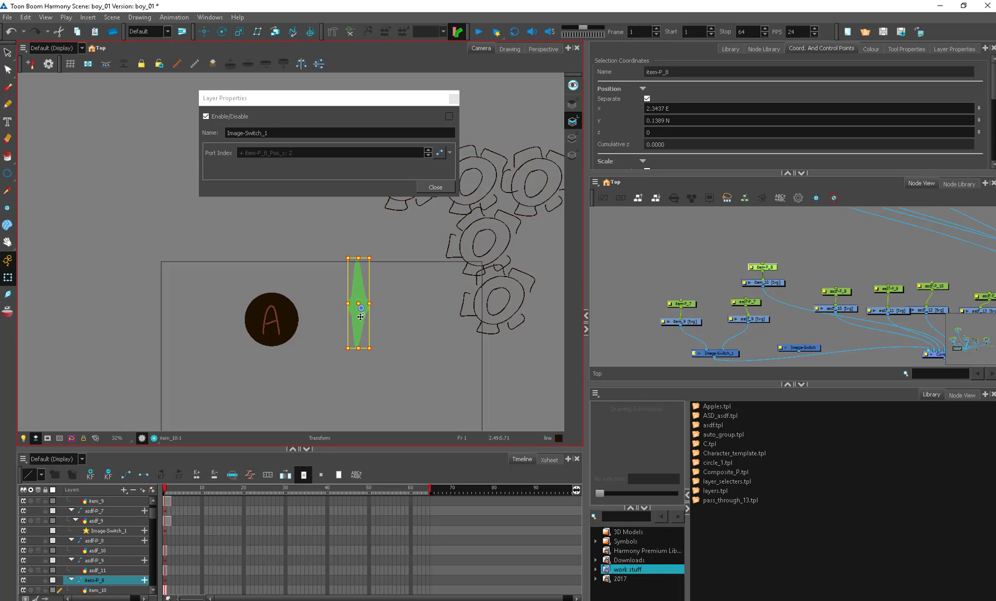
{"action": "mouse_move", "coordinate": [359, 318]}
{"action": "left_mouse_down"}
{"action": "mouse_move", "coordinate": [340, 320]}
{"action": "mouse_move", "coordinate": [350, 322]}
{"action": "left_mouse_up"}
Review the Image-Switch_1 node and the asdf-P_7 peg feeding it in the node network.
{"action": "left_click_drag", "start_coordinate": [729, 355], "coordinate": [674, 302]}
{"action": "left_click_drag", "start_coordinate": [674, 302], "coordinate": [671, 308]}
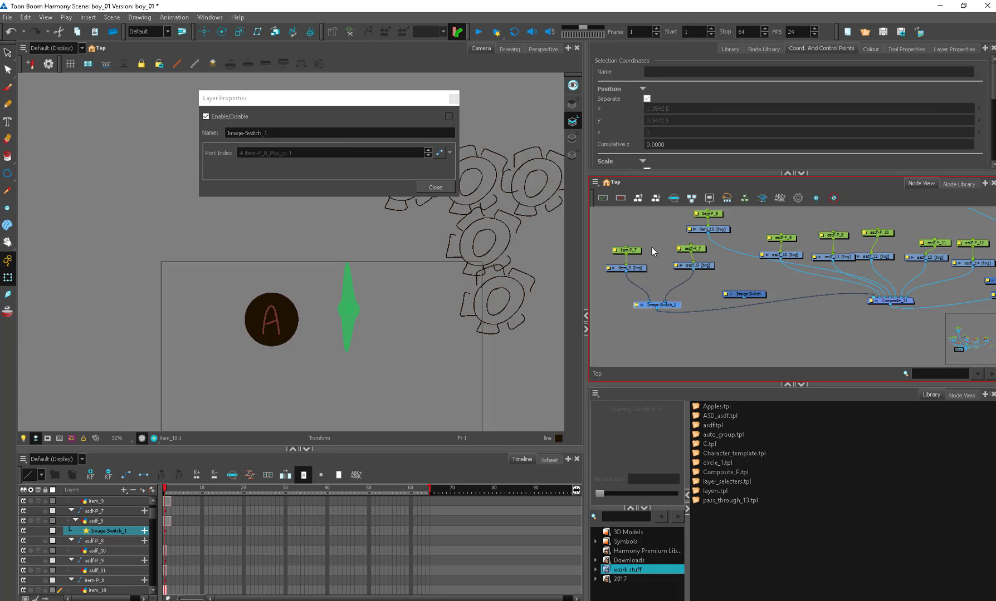
{"action": "left_click", "coordinate": [636, 306]}
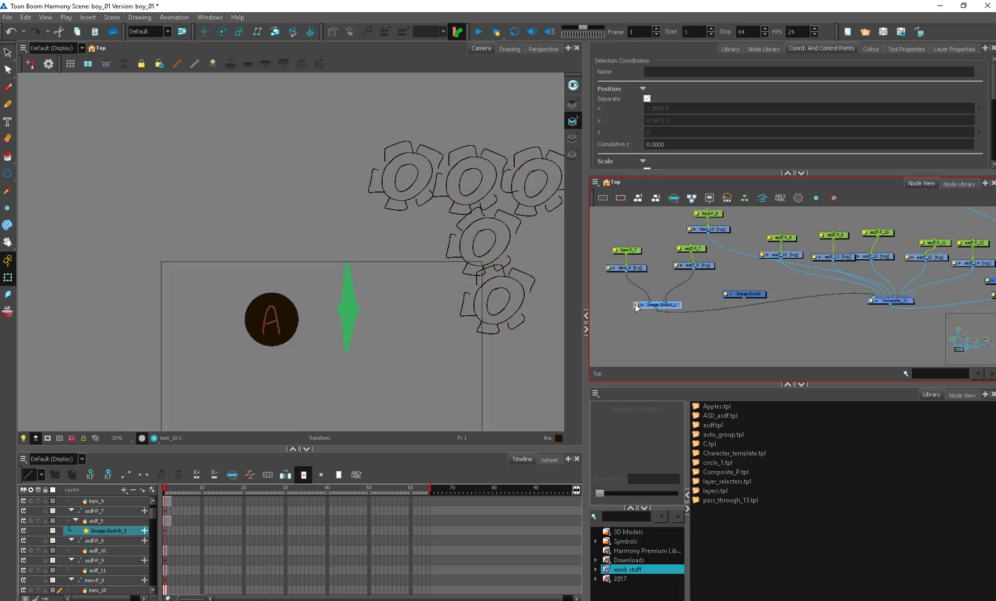
{"action": "left_click", "coordinate": [715, 216]}
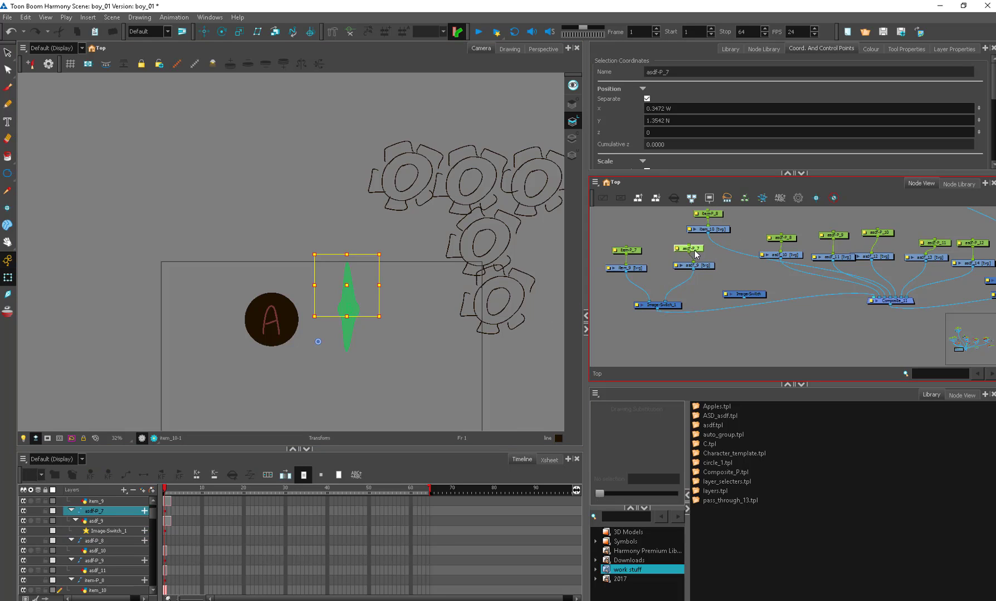
Add another asdf.tpl drawing with its peg beside item_10, and move neighbouring nodes to make room.
{"action": "left_click", "coordinate": [719, 230]}
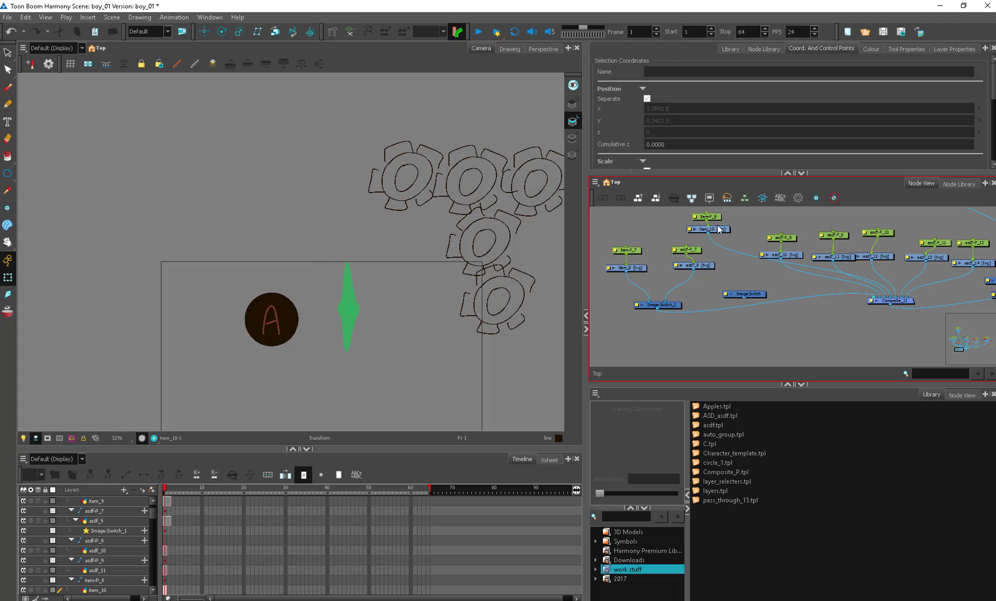
{"action": "left_click_drag", "start_coordinate": [756, 292], "coordinate": [824, 258]}
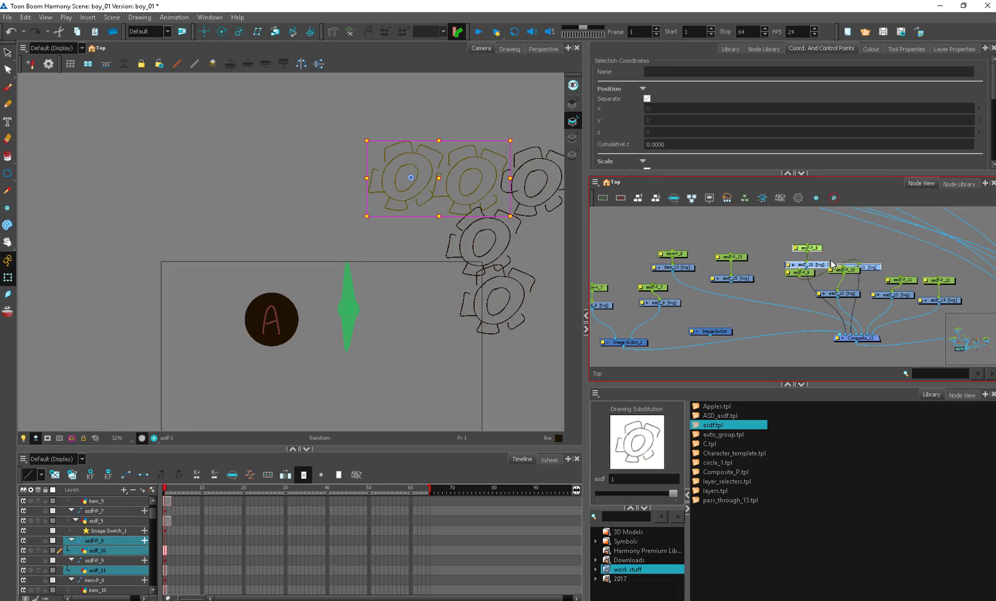
{"action": "left_click_drag", "start_coordinate": [731, 283], "coordinate": [735, 290]}
Replace the diamond in the item_10 drawing with a green square, and check its New 0 colour settings.
{"action": "left_click", "coordinate": [684, 269]}
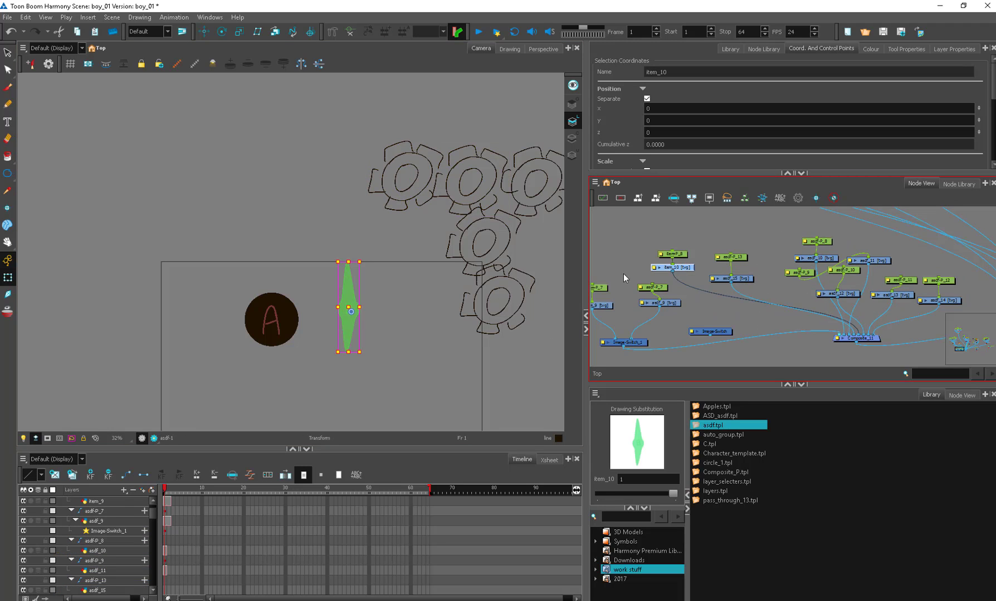
{"action": "left_click", "coordinate": [358, 290]}
{"action": "left_click", "coordinate": [349, 249]}
{"action": "left_click", "coordinate": [348, 307]}
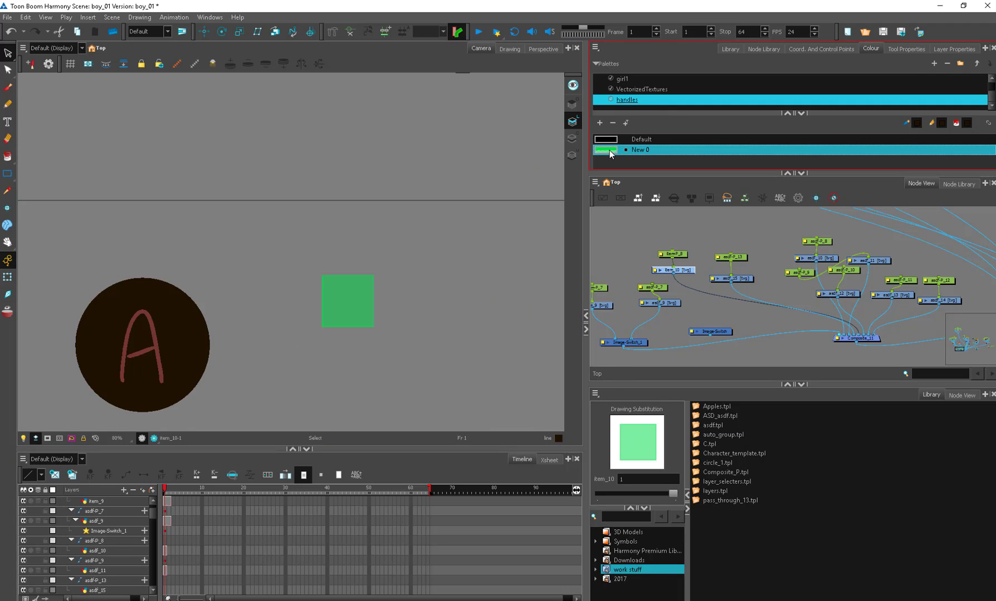
{"action": "double_click", "coordinate": [609, 150]}
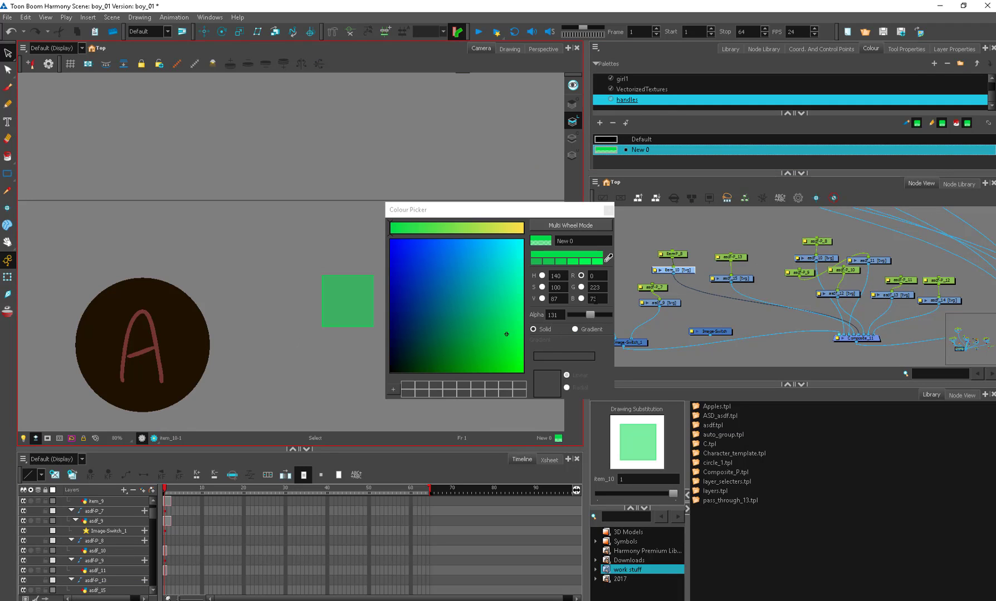
{"action": "left_click", "coordinate": [609, 209]}
Copy the green square from item_10 into the asdf_15 drawing and widen it into a horizontal slider track.
{"action": "left_click", "coordinate": [688, 278]}
{"action": "left_click", "coordinate": [687, 273]}
{"action": "left_click", "coordinate": [372, 281]}
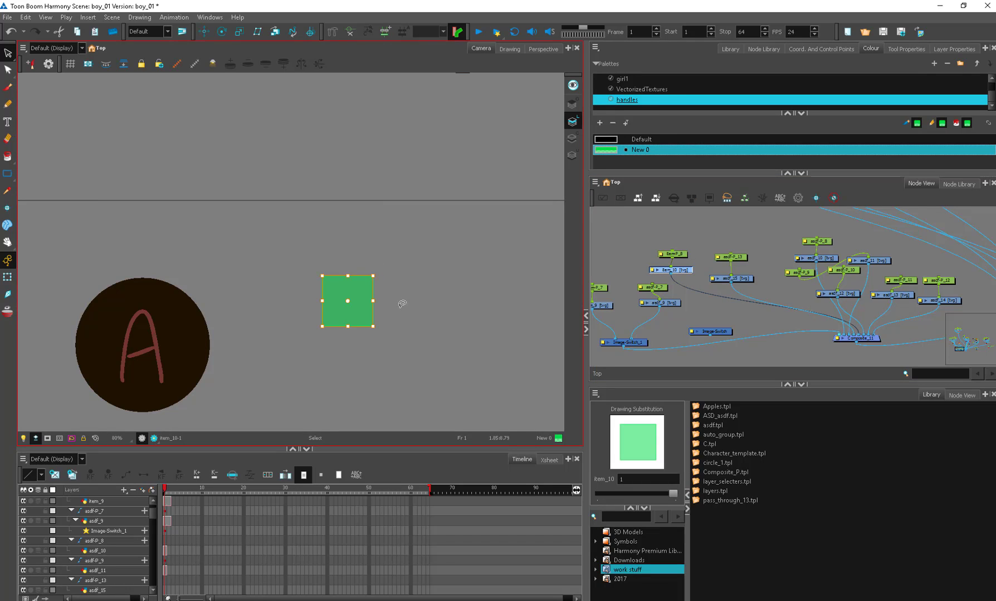
{"action": "left_click", "coordinate": [733, 278]}
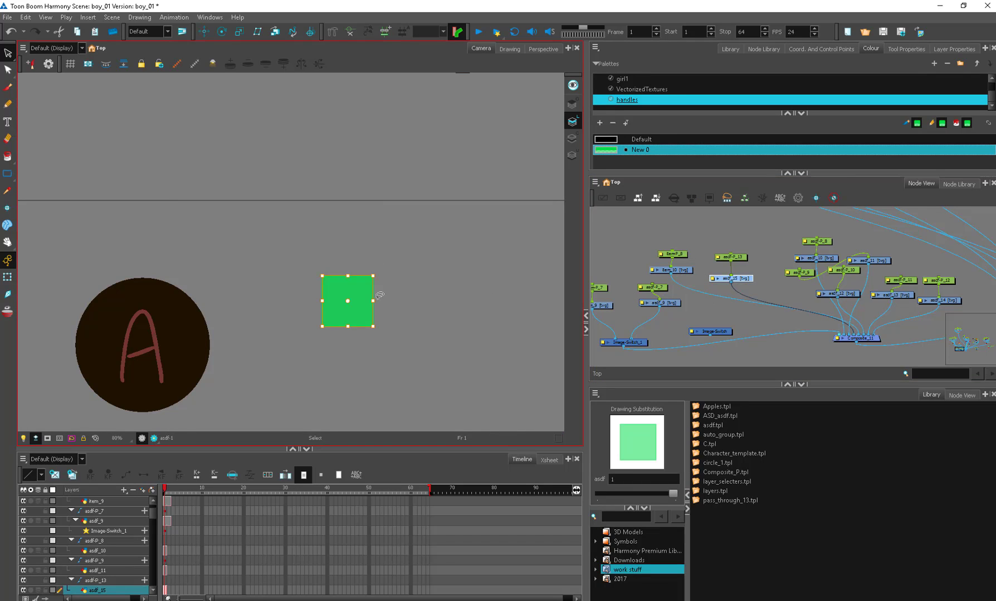
{"action": "left_click_drag", "start_coordinate": [378, 296], "coordinate": [412, 300]}
Reset the item-P_8 peg's position to put the handle square near the track's start, and show the coordinates.
{"action": "scroll", "coordinate": [413, 299], "scroll_direction": "down", "scroll_amount": 2}
{"action": "left_click", "coordinate": [683, 263]}
{"action": "left_click", "coordinate": [7, 277]}
{"action": "left_click", "coordinate": [807, 123]}
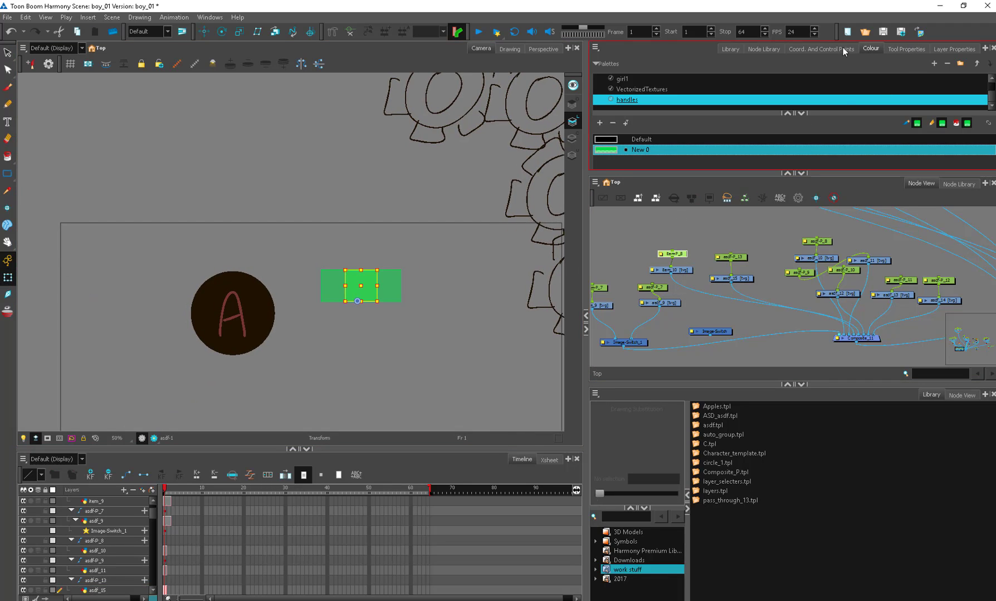
{"action": "left_click", "coordinate": [837, 49]}
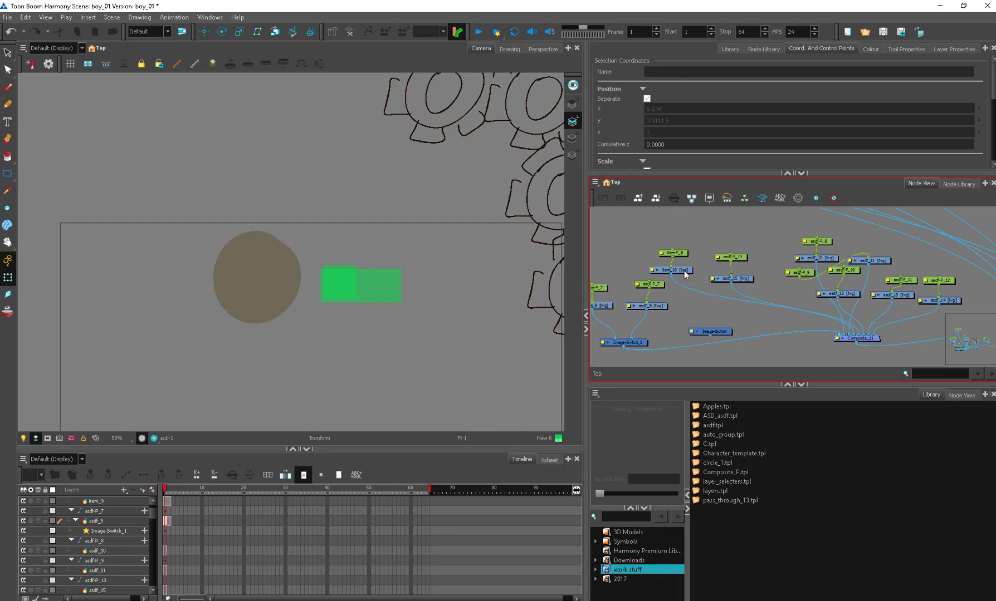
Try an X position of 1 on the item_10 drawing, and set the item-P_8 peg's X position to 1 instead.
{"action": "left_click", "coordinate": [684, 272]}
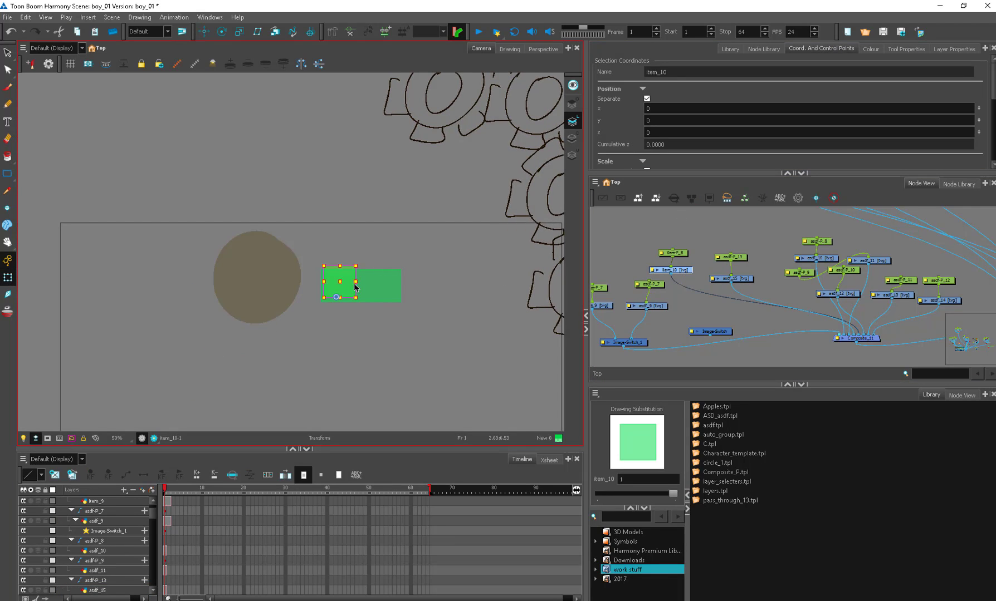
{"action": "left_click", "coordinate": [662, 110]}
{"action": "type", "text": "1"}
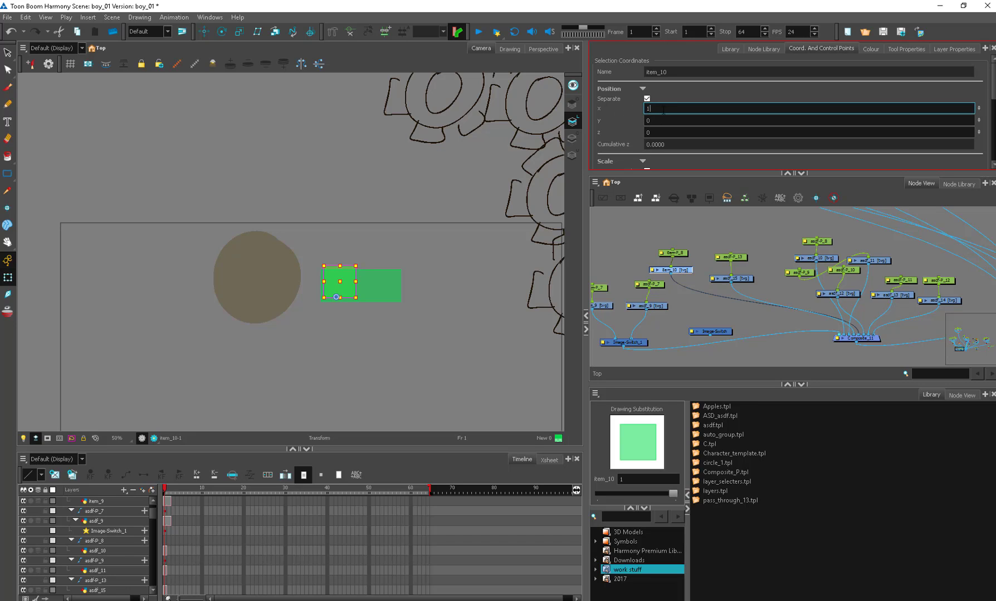
{"action": "key", "text": "Return"}
{"action": "left_click", "coordinate": [660, 114]}
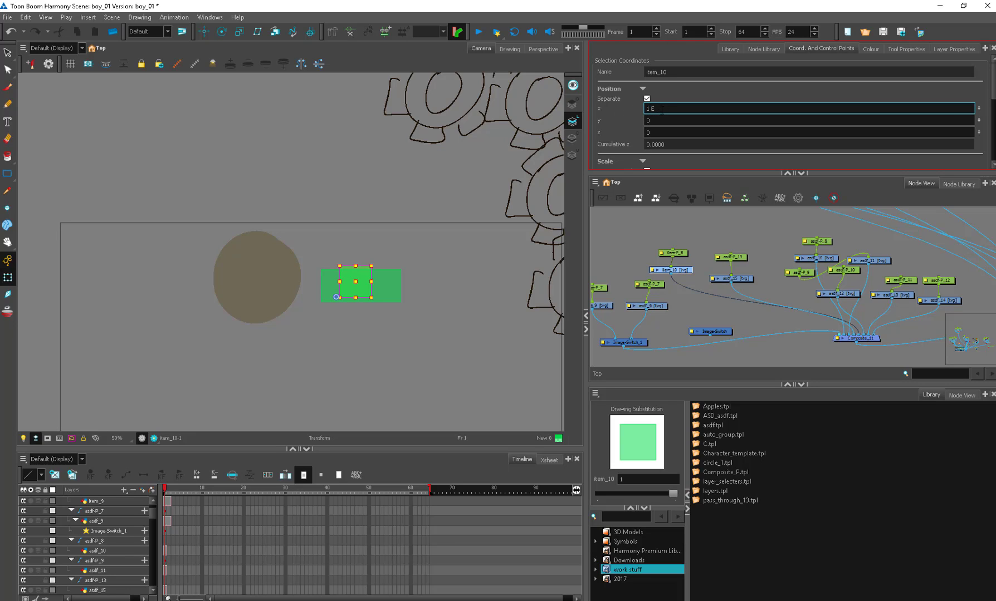
{"action": "left_click", "coordinate": [703, 264]}
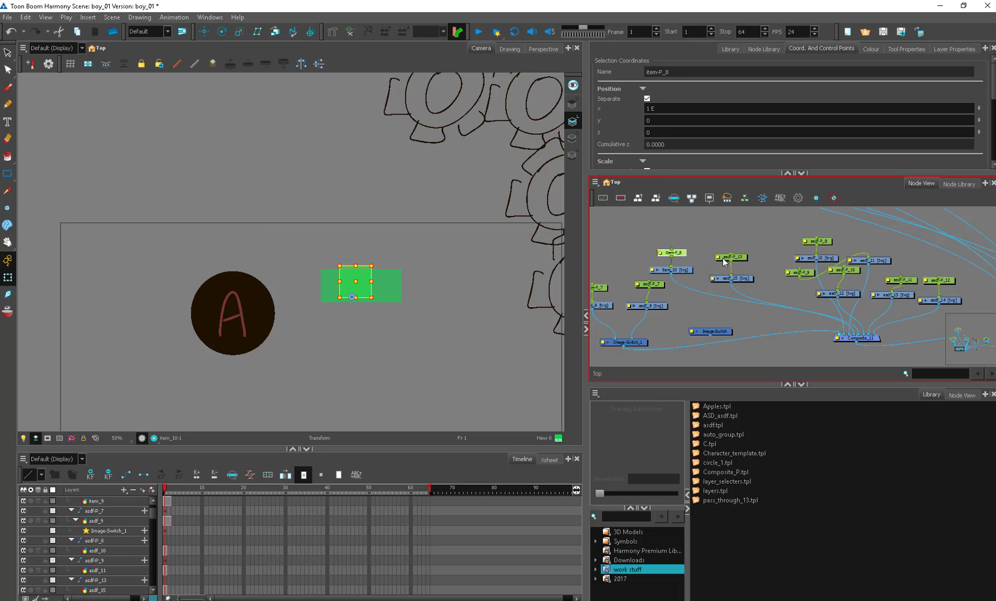
Shorten the slider track in asdf_15 so that it ends at the handle square's far edge.
{"action": "left_click", "coordinate": [747, 279]}
{"action": "key", "text": "alt+s"}
{"action": "left_click_drag", "start_coordinate": [386, 251], "coordinate": [439, 314]}
{"action": "key", "text": "2"}
{"action": "key", "text": "2"}
{"action": "key", "text": "2"}
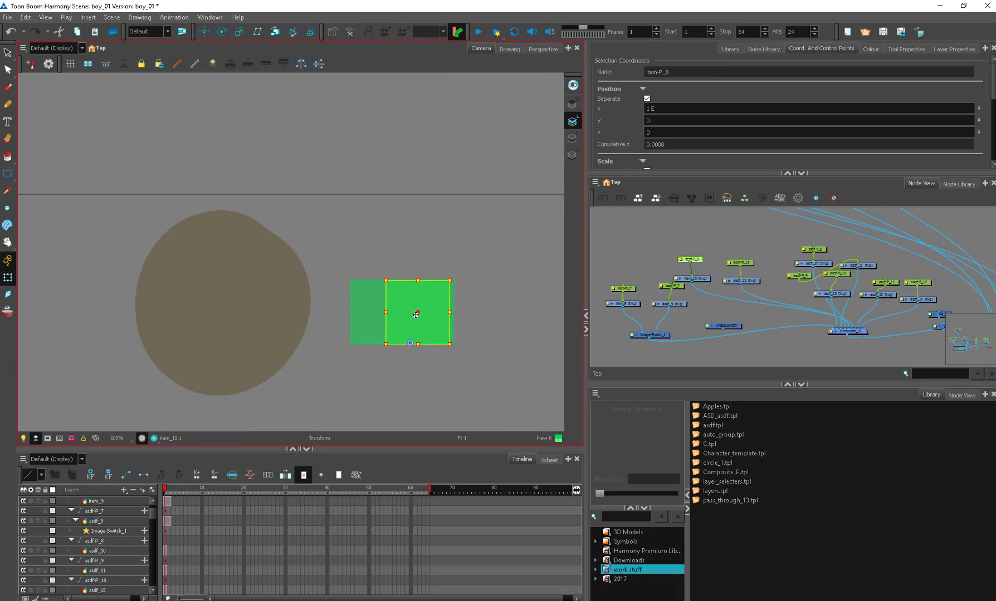
Slide the item-P_8 handle along the track between about 0 and 1.35 E to test the drawing switch.
{"action": "mouse_move", "coordinate": [415, 311]}
{"action": "left_mouse_down"}
{"action": "mouse_move", "coordinate": [400, 314]}
{"action": "mouse_move", "coordinate": [426, 317]}
{"action": "left_mouse_up"}
{"action": "key", "text": "1"}
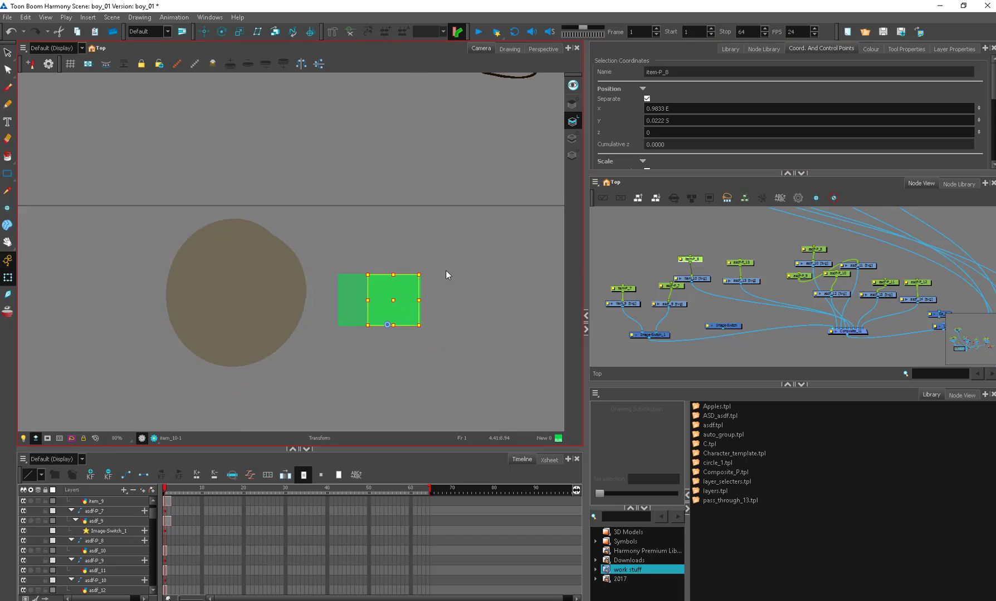
{"action": "scroll", "coordinate": [446, 275], "scroll_direction": "down", "scroll_amount": 1}
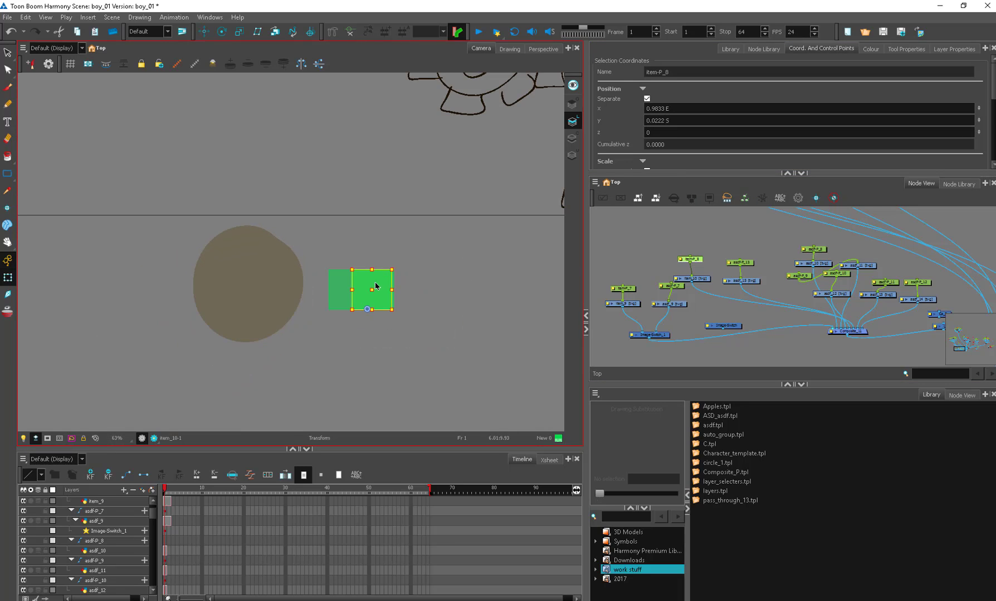
{"action": "left_click_drag", "start_coordinate": [375, 287], "coordinate": [354, 288]}
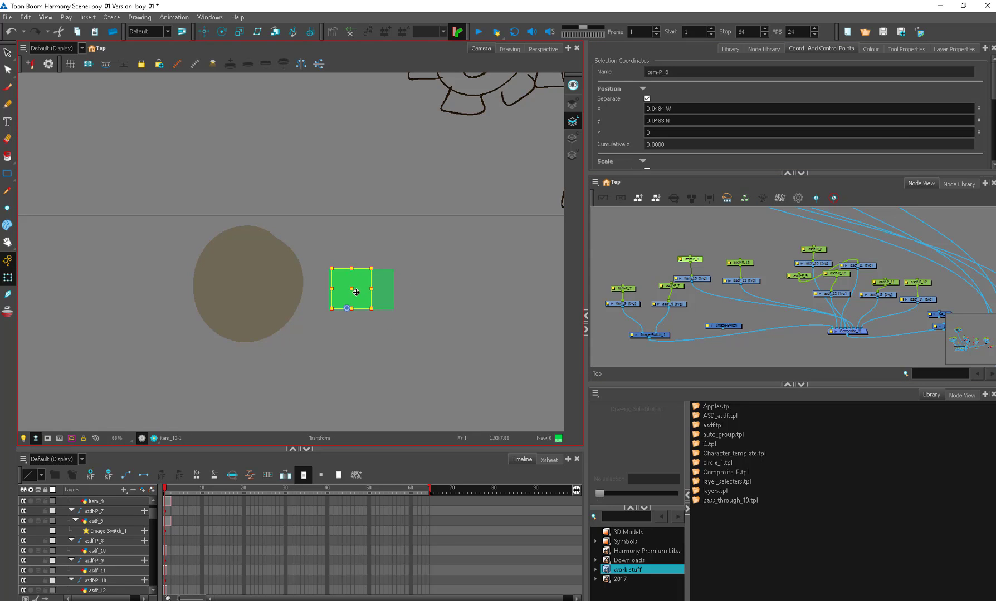
{"action": "left_click_drag", "start_coordinate": [353, 290], "coordinate": [380, 279]}
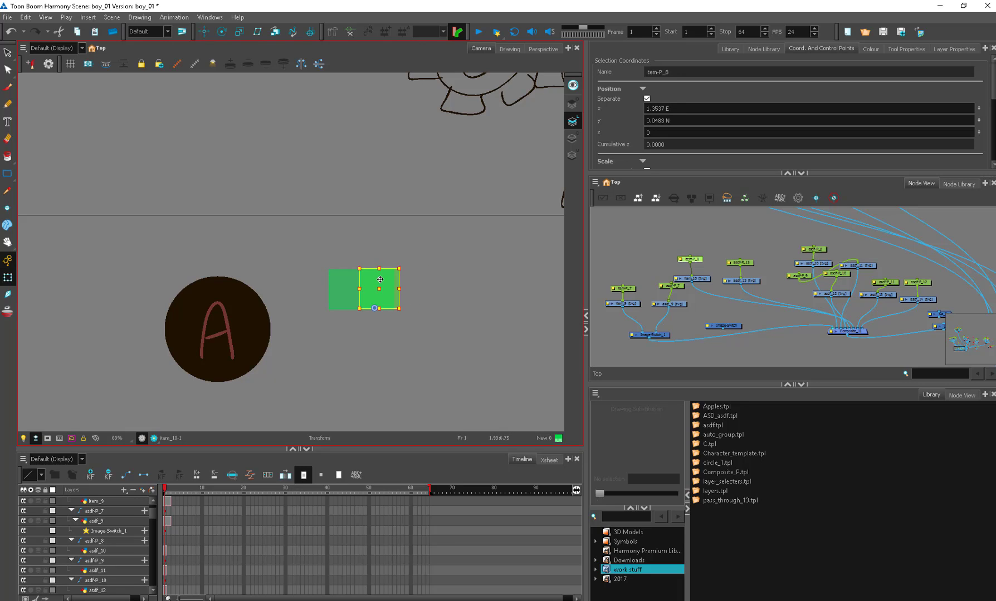
Shift the track rectangle in asdf_15 slightly so that its end lines up with the handle square.
{"action": "left_click", "coordinate": [350, 290]}
{"action": "key", "text": "alt+s"}
{"action": "left_click", "coordinate": [361, 289]}
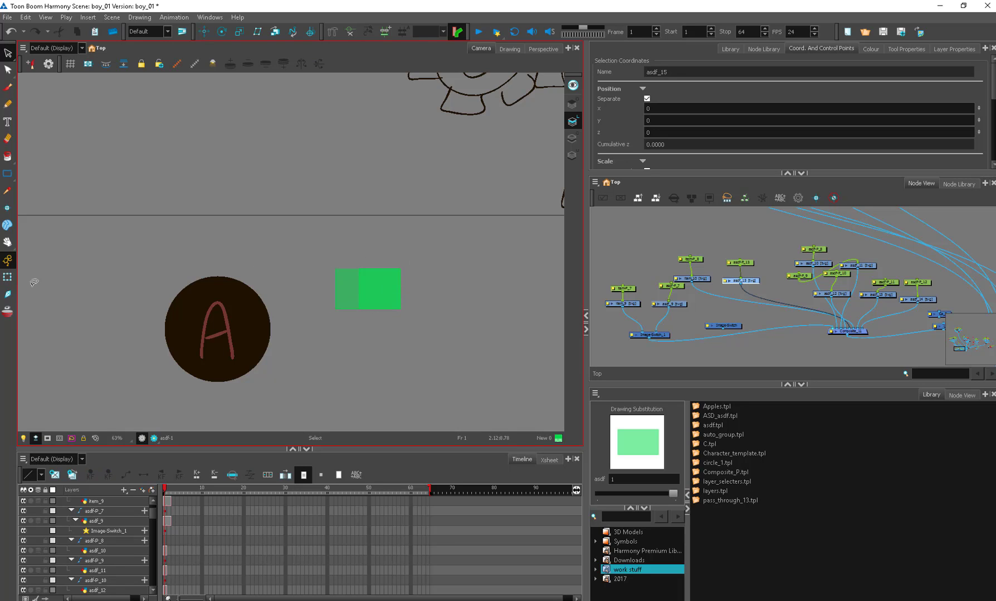
{"action": "key", "text": "2"}
{"action": "key", "text": "2"}
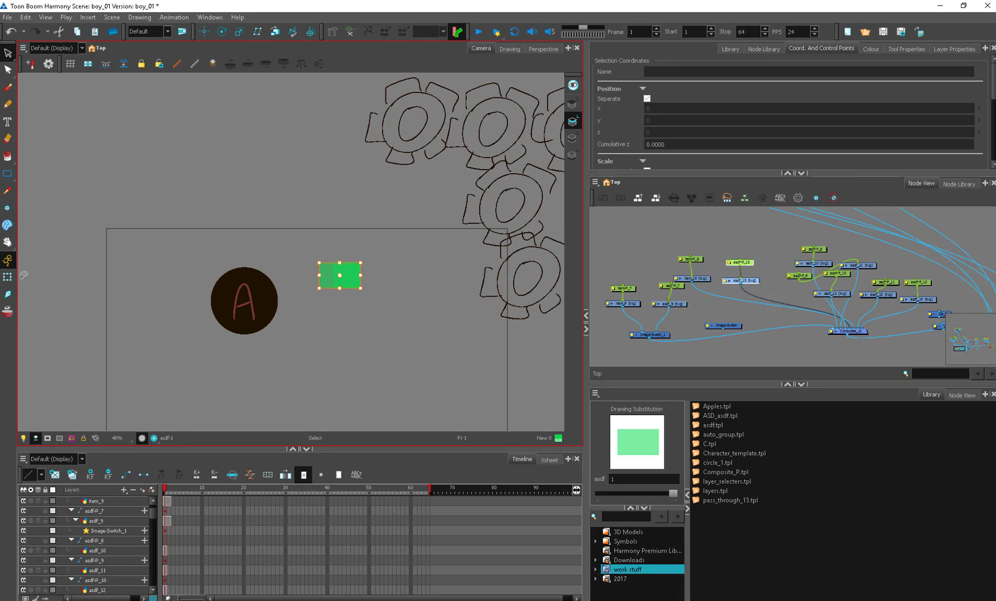
Move the item-P_8 slider handle freely with the Transform tool to about 1.4 E and 0.12 S.
{"action": "left_click", "coordinate": [8, 277]}
{"action": "left_click", "coordinate": [669, 245]}
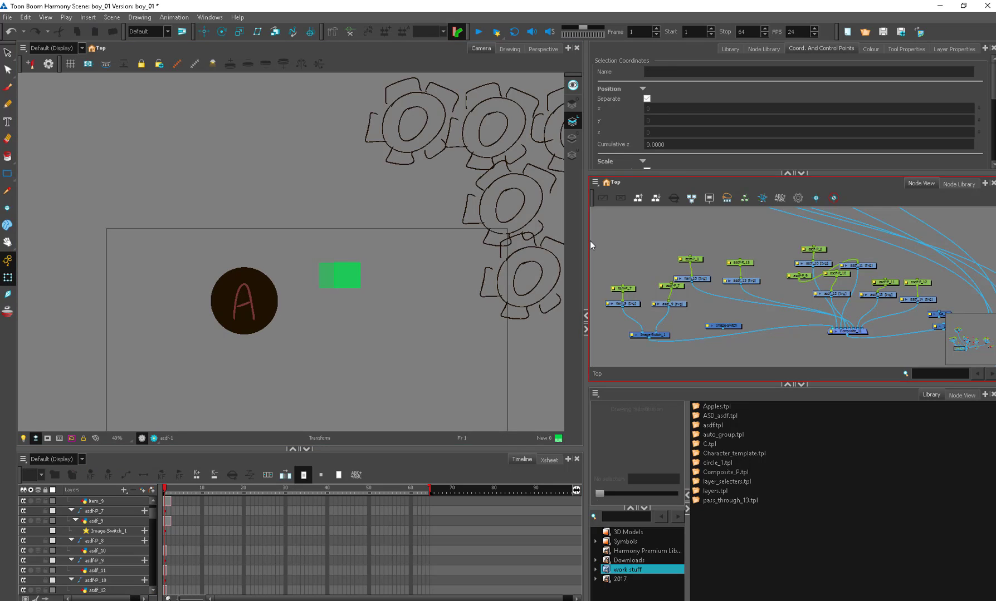
{"action": "left_click", "coordinate": [740, 281]}
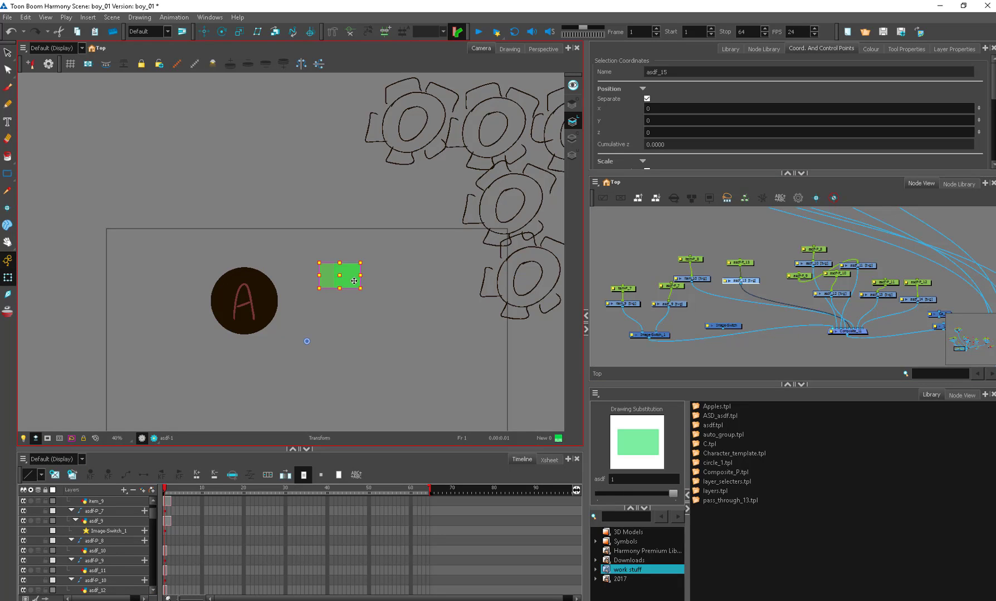
{"action": "left_click_drag", "start_coordinate": [339, 275], "coordinate": [353, 279]}
Add an Expression-type column named Lock to the Xsheet.
{"action": "left_click", "coordinate": [22, 459]}
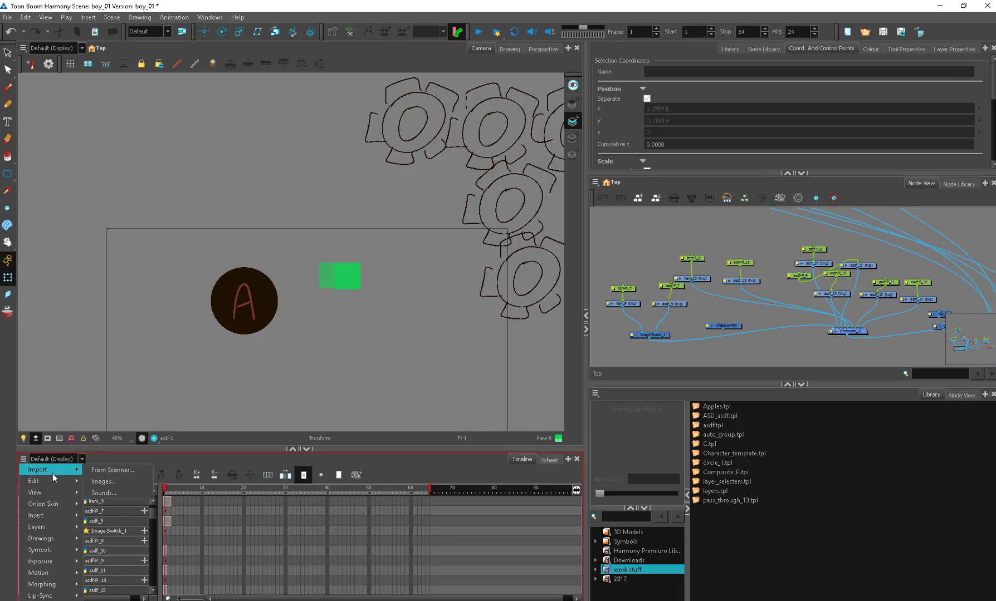
{"action": "mouse_move", "coordinate": [73, 490]}
{"action": "left_click", "coordinate": [549, 460]}
{"action": "left_click", "coordinate": [23, 459]}
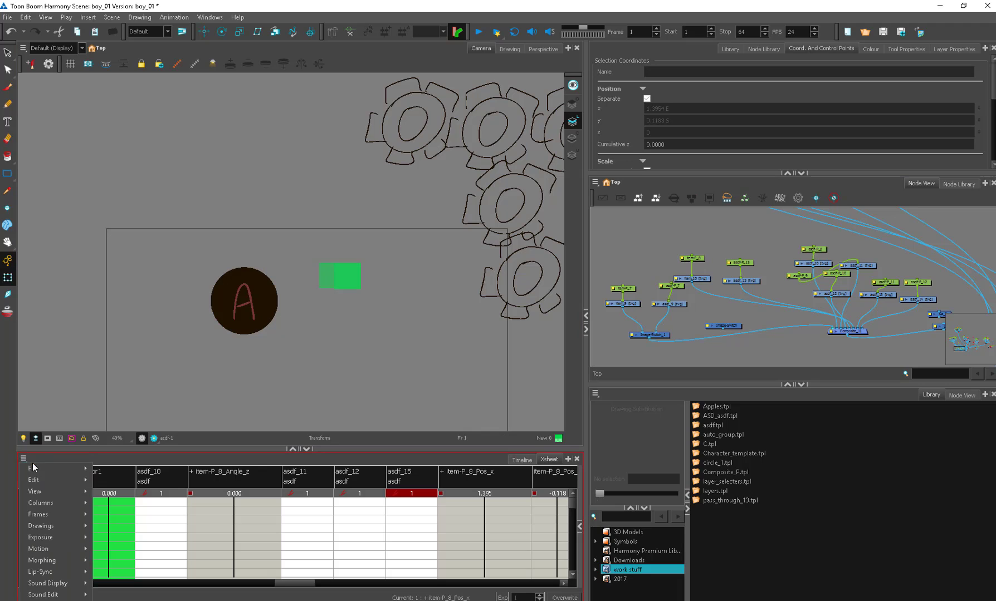
{"action": "mouse_move", "coordinate": [65, 469]}
{"action": "mouse_move", "coordinate": [74, 503]}
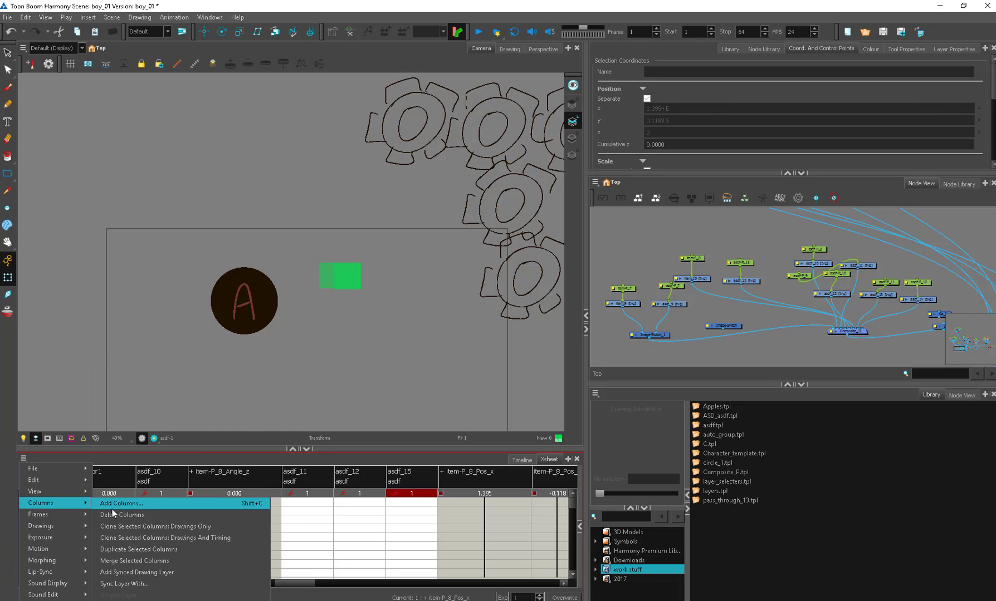
{"action": "left_click", "coordinate": [113, 509]}
{"action": "key", "text": "shift+c"}
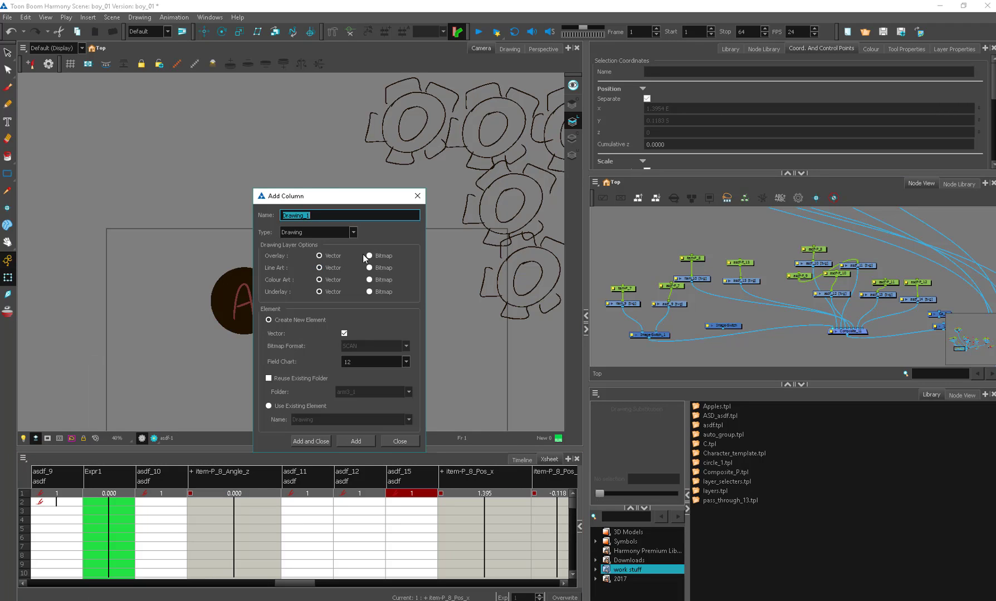
{"action": "left_click", "coordinate": [337, 233]}
{"action": "left_click", "coordinate": [331, 263]}
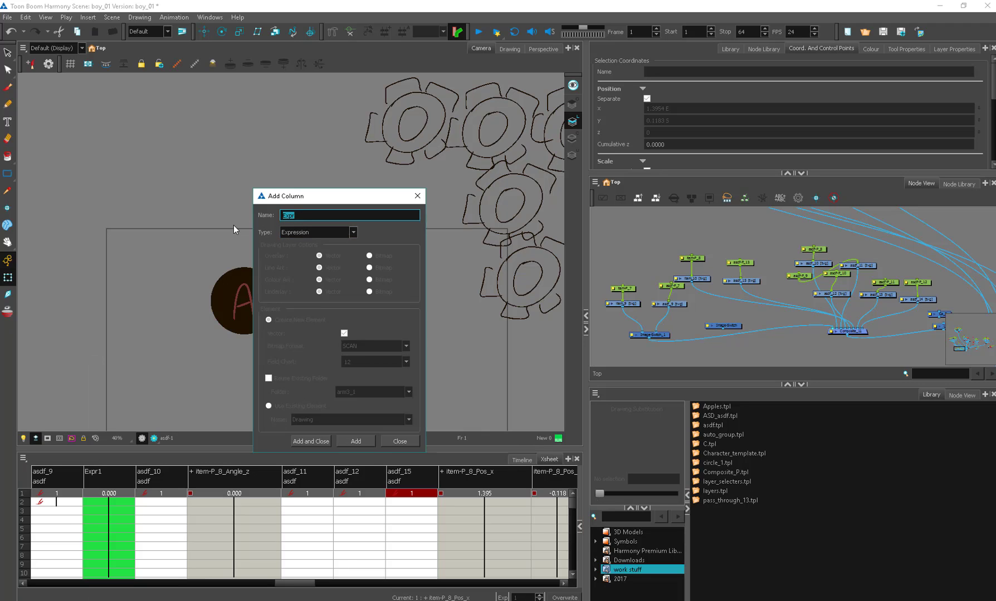
{"action": "type", "text": "asdf"}
{"action": "key", "text": "Return"}
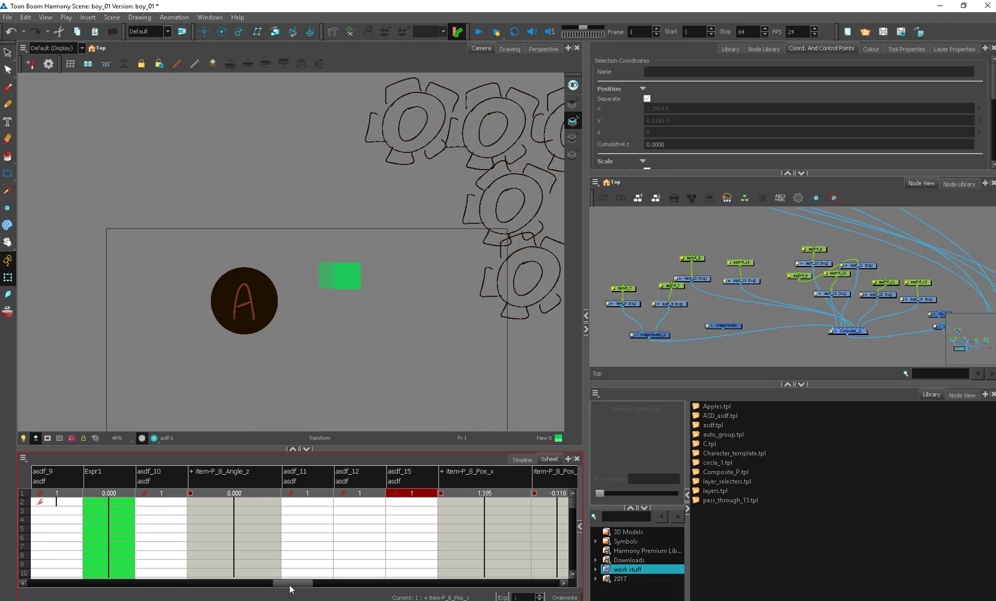
Find the new Lock column among the Xsheet columns and open it for editing.
{"action": "left_click_drag", "start_coordinate": [293, 589], "coordinate": [540, 584]}
{"action": "left_click", "coordinate": [531, 475]}
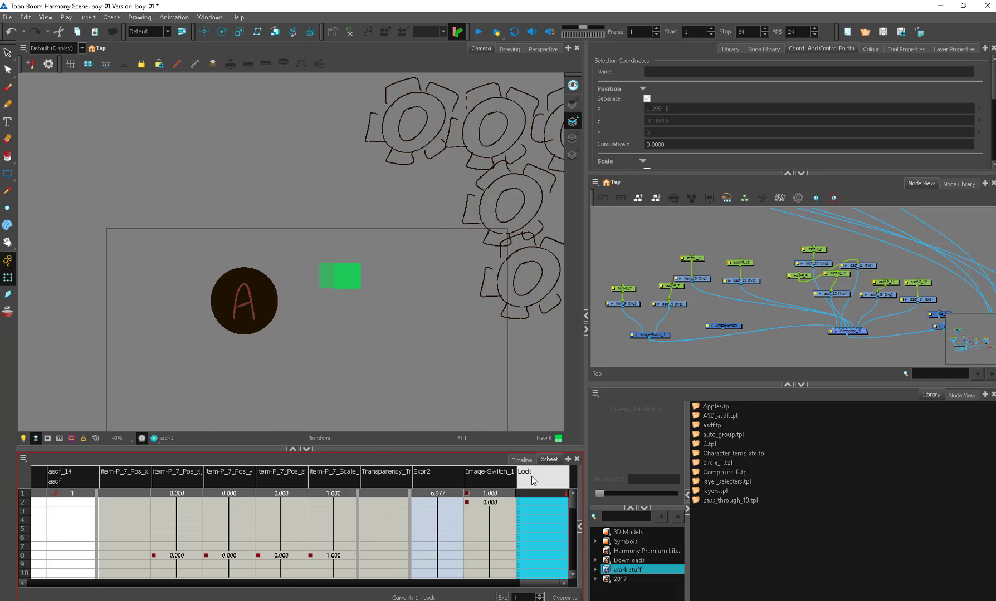
{"action": "double_click", "coordinate": [532, 474]}
{"action": "left_click", "coordinate": [606, 404]}
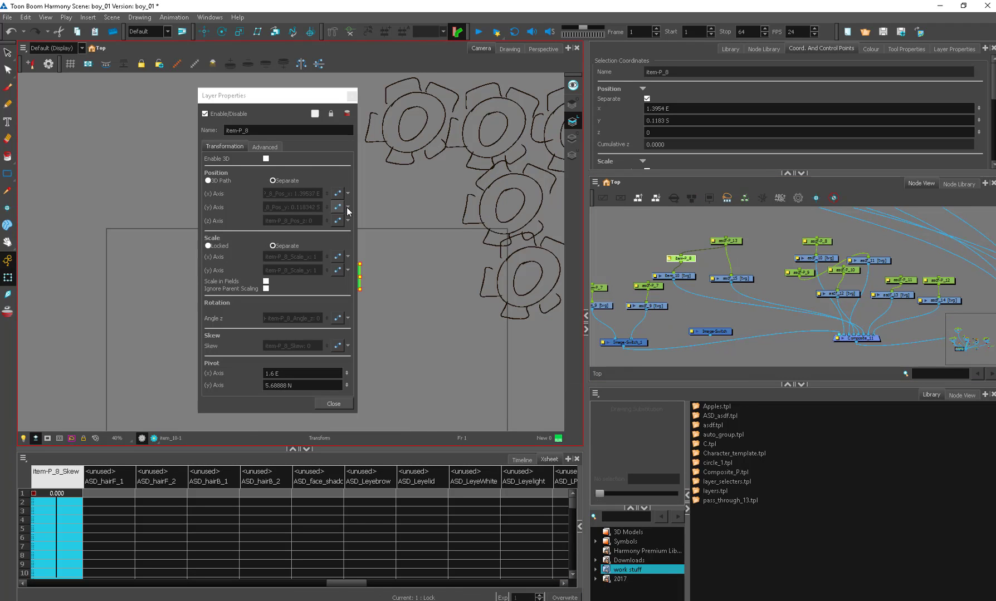
Link the y and z position axes of the item-P_8 peg to the Lock expression.
{"action": "left_click", "coordinate": [347, 207]}
{"action": "mouse_move", "coordinate": [375, 270]}
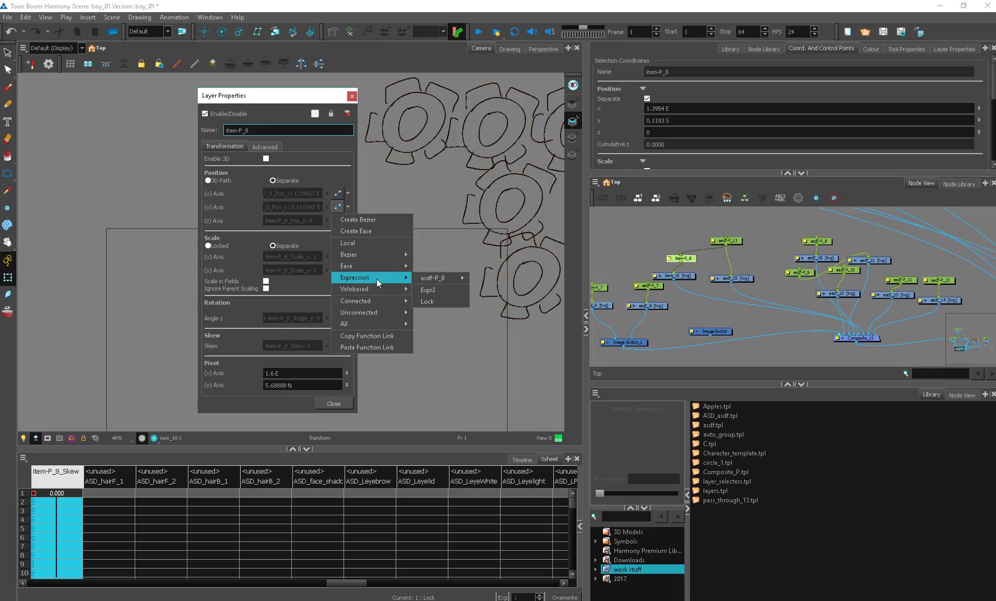
{"action": "left_click", "coordinate": [438, 293]}
{"action": "left_click", "coordinate": [347, 221]}
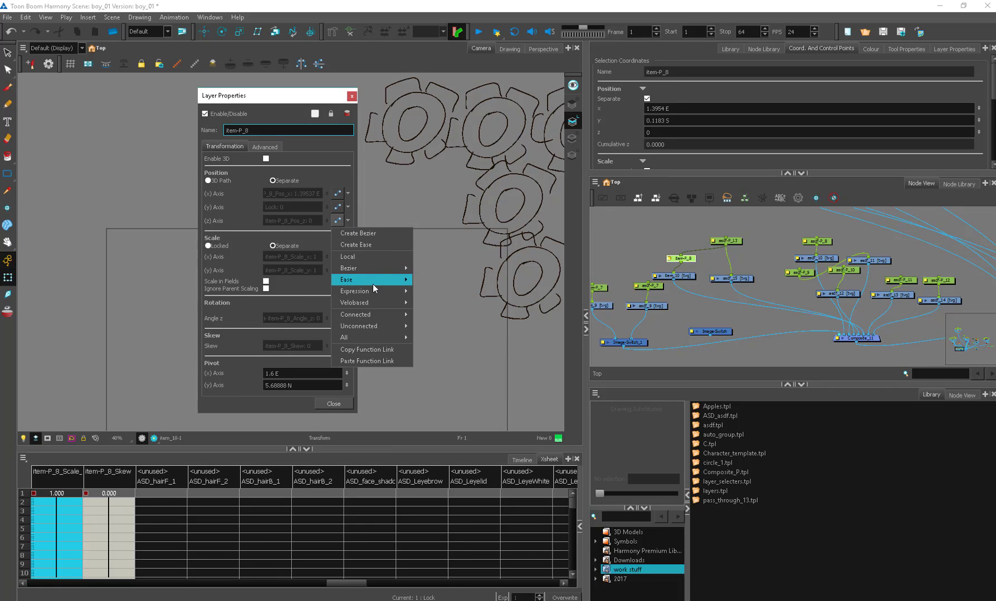
{"action": "left_click", "coordinate": [443, 281]}
{"action": "left_click", "coordinate": [352, 96]}
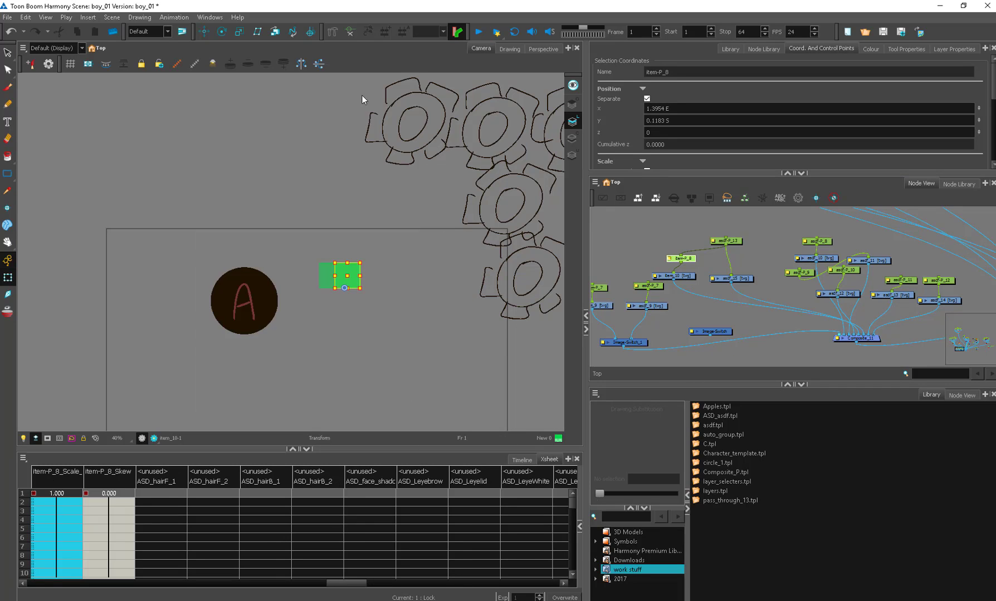
Test the locked axes by moving the item-P_8 handle vertically off the track, and undo the test moves.
{"action": "left_click_drag", "start_coordinate": [352, 250], "coordinate": [365, 259]}
{"action": "left_click_drag", "start_coordinate": [357, 325], "coordinate": [362, 389]}
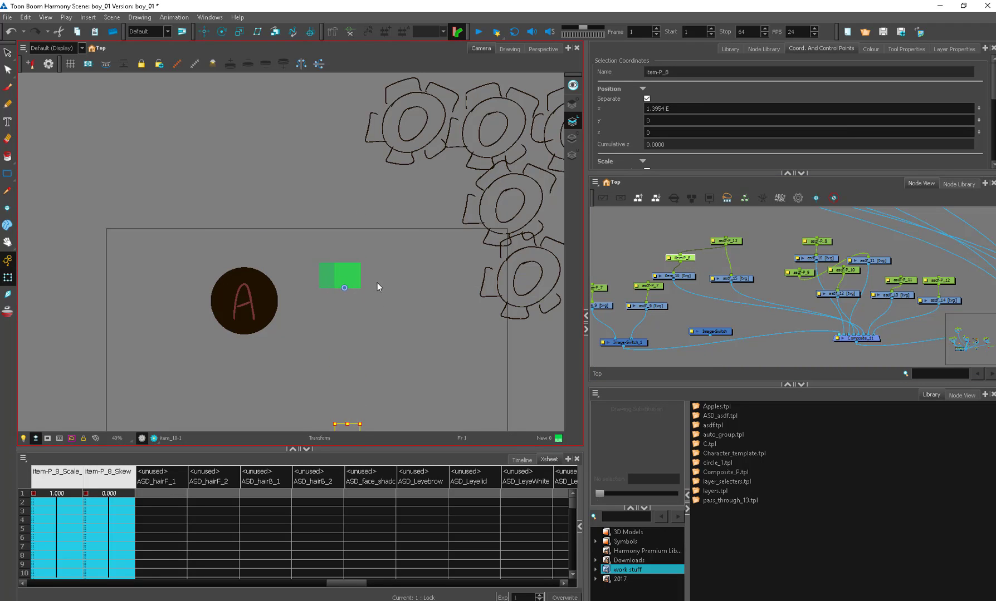
{"action": "left_click", "coordinate": [682, 258]}
{"action": "mouse_move", "coordinate": [335, 278]}
{"action": "left_mouse_down"}
{"action": "mouse_move", "coordinate": [318, 278]}
{"action": "mouse_move", "coordinate": [332, 278]}
{"action": "left_mouse_up"}
{"action": "key", "text": "ctrl+z"}
{"action": "key", "text": "ctrl+z"}
Check item-P_8's position links while sliding the handle to about 1.6 E, and try another downward move.
{"action": "double_click", "coordinate": [667, 258]}
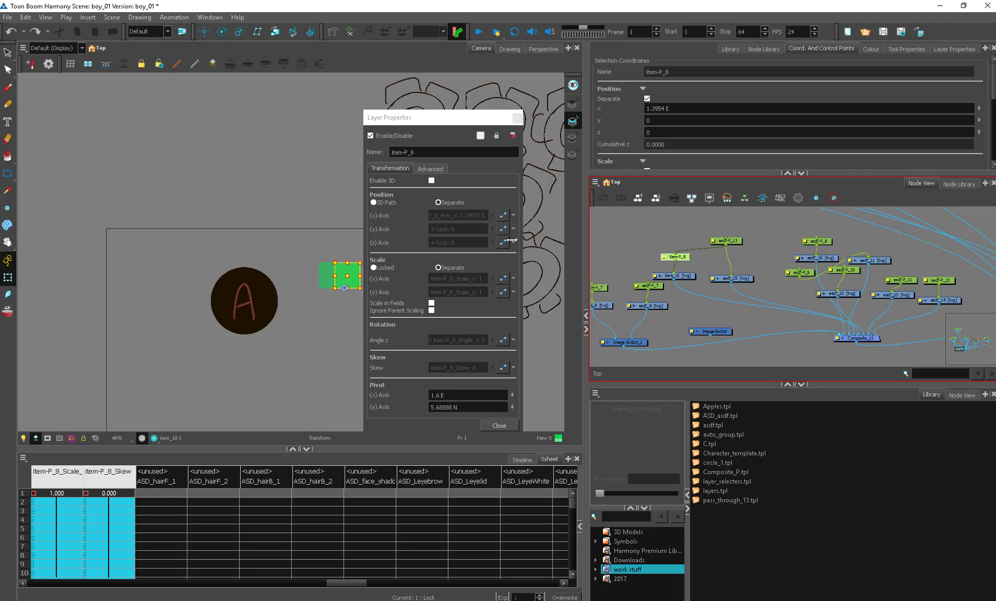
{"action": "left_click_drag", "start_coordinate": [341, 278], "coordinate": [349, 274]}
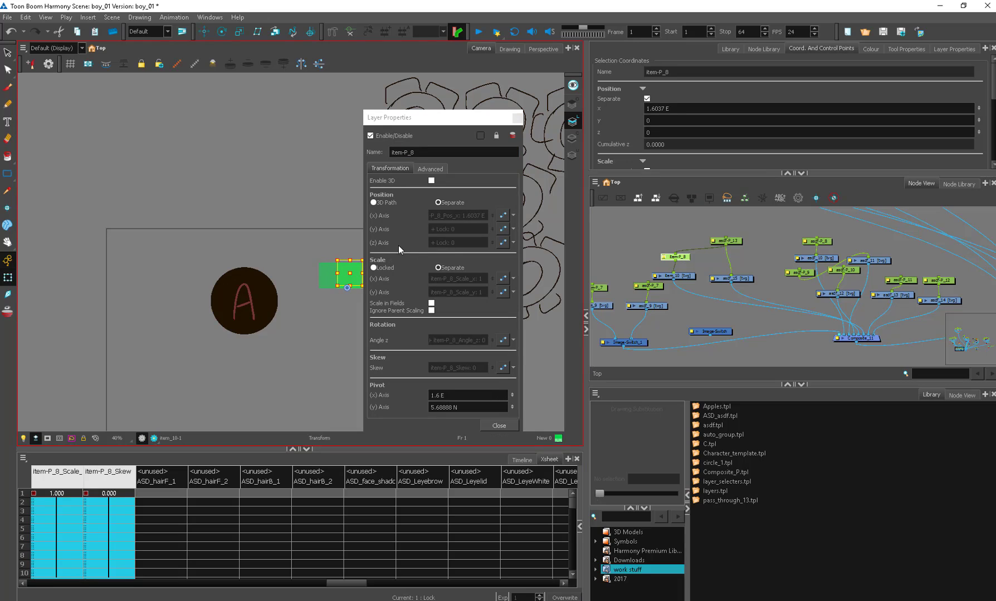
{"action": "left_click", "coordinate": [518, 117]}
{"action": "left_click_drag", "start_coordinate": [349, 274], "coordinate": [353, 368]}
{"action": "key", "text": "ctrl+z"}
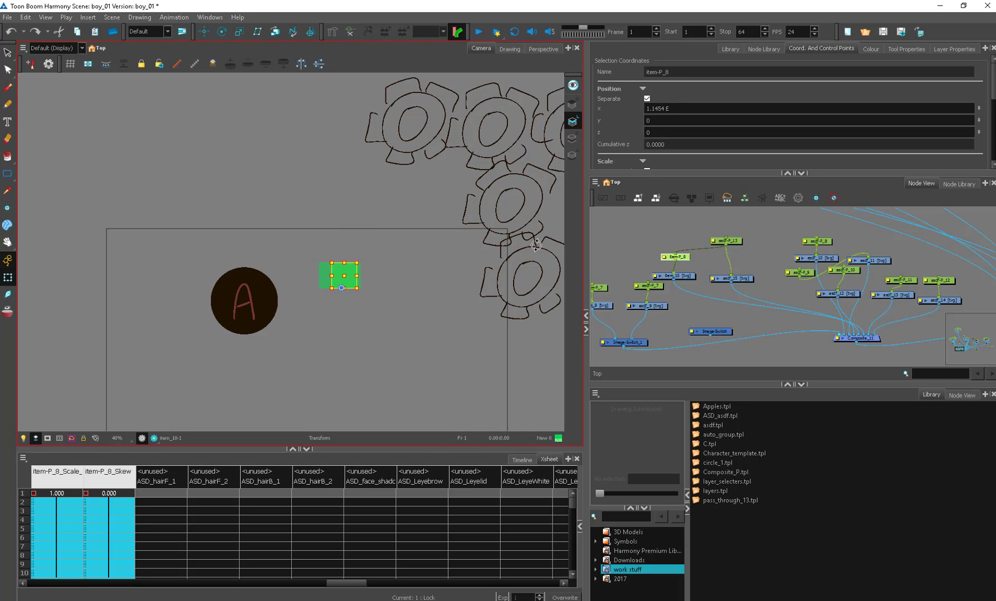
Link the x scale axis of the item-P_8 peg to its Lock expression.
{"action": "left_click", "coordinate": [690, 262]}
{"action": "left_click_drag", "start_coordinate": [686, 259], "coordinate": [703, 260]}
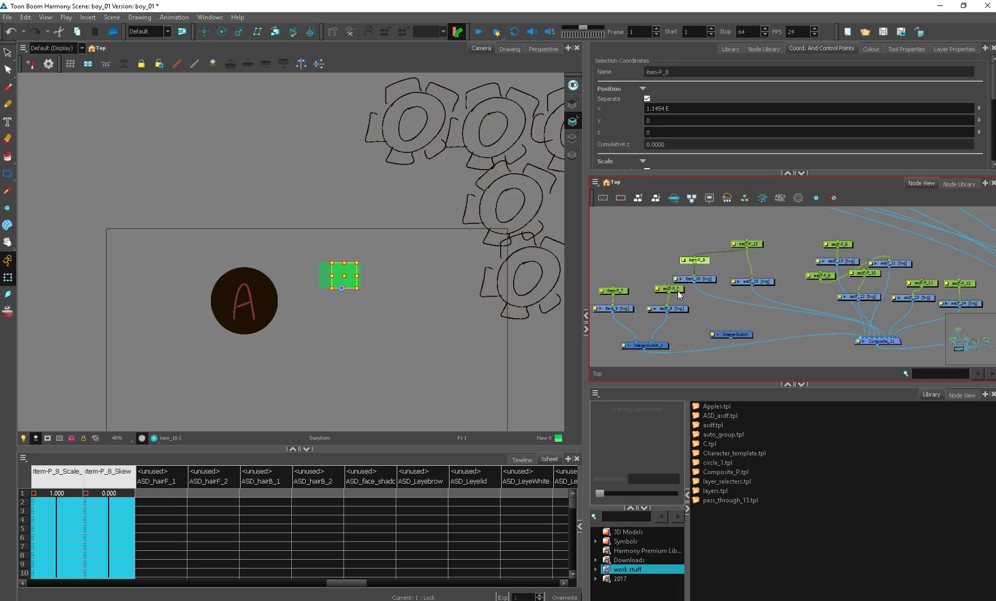
{"action": "left_click", "coordinate": [678, 289]}
{"action": "left_click", "coordinate": [682, 260]}
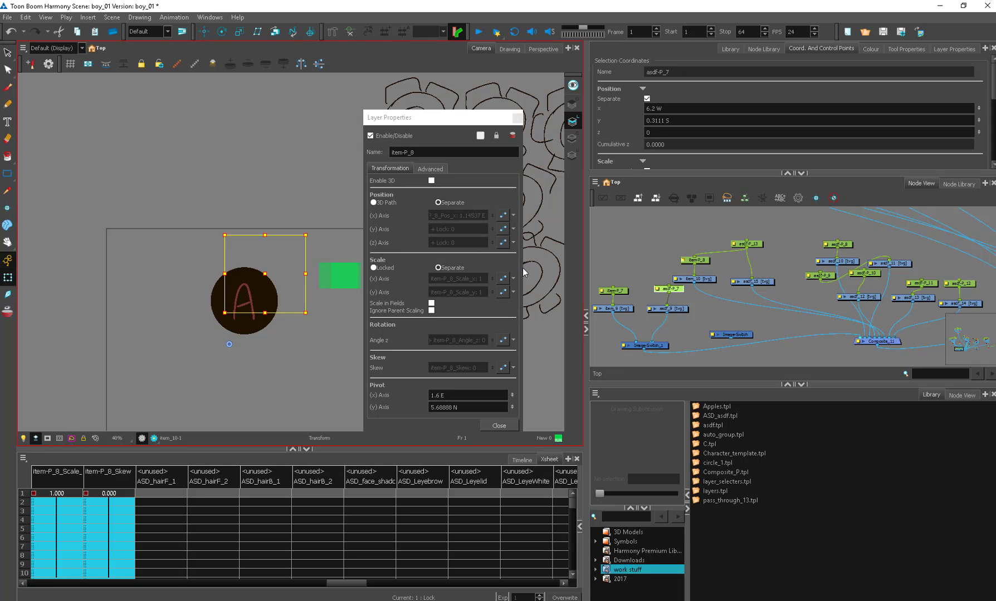
{"action": "left_click", "coordinate": [504, 278]}
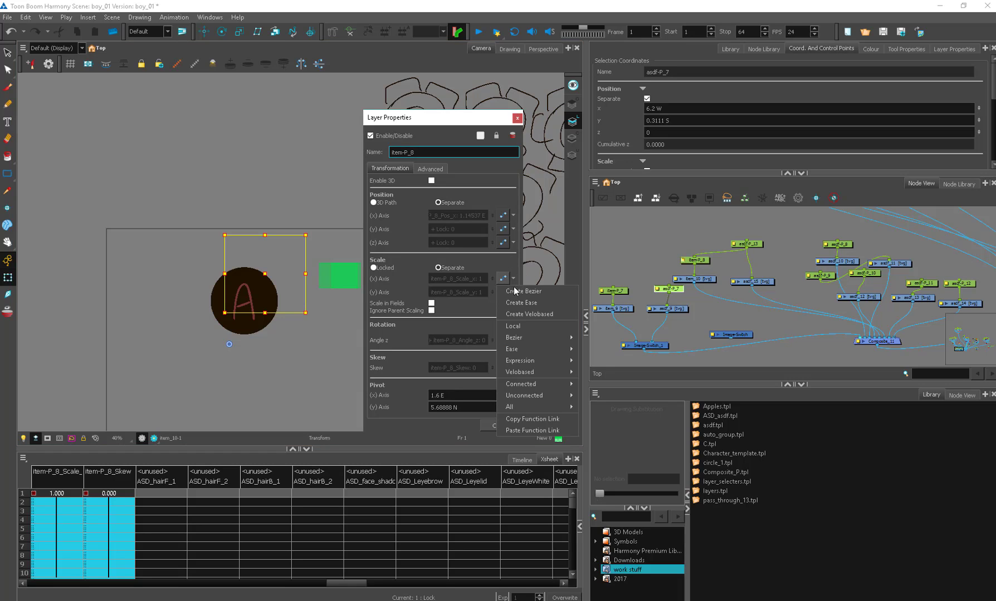
{"action": "mouse_move", "coordinate": [533, 360]}
{"action": "mouse_move", "coordinate": [628, 373]}
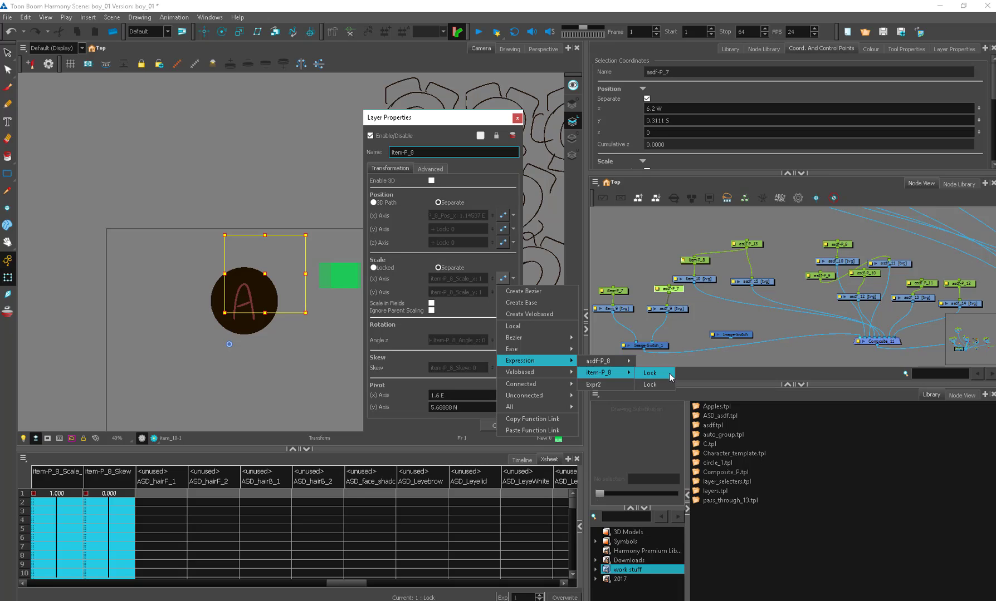
{"action": "left_click", "coordinate": [670, 376]}
Link item-P_8's y scale axis to the Lock expression, close its layer properties and clear the selection.
{"action": "left_click", "coordinate": [505, 292]}
{"action": "mouse_move", "coordinate": [552, 377]}
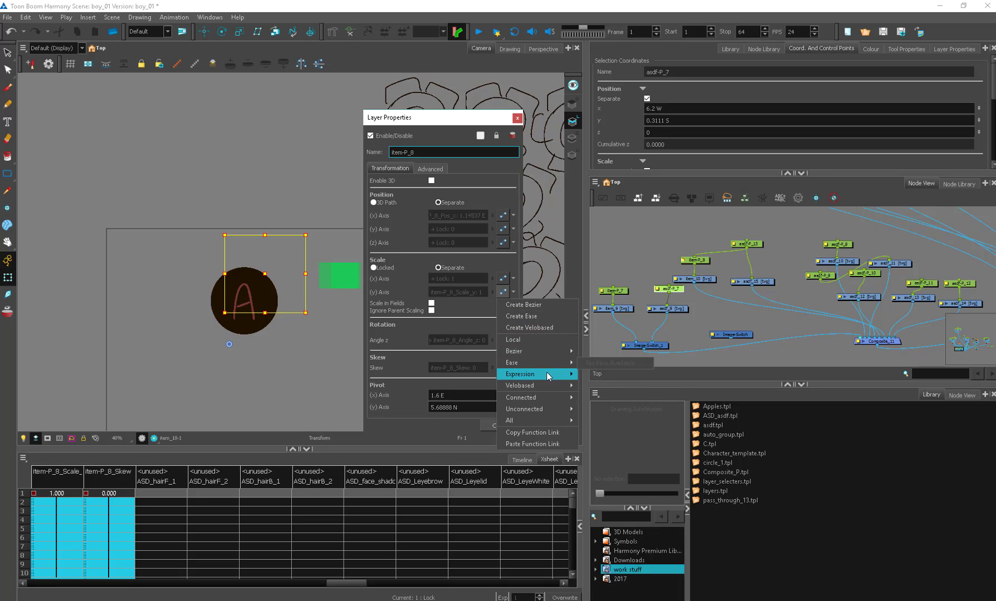
{"action": "left_click", "coordinate": [661, 389]}
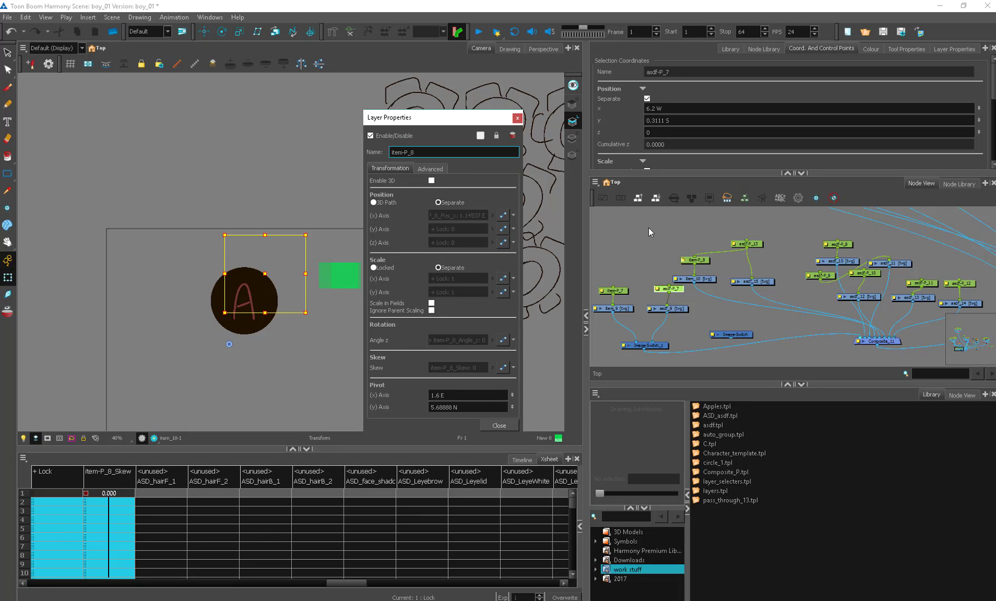
{"action": "left_click", "coordinate": [245, 579]}
{"action": "left_click", "coordinate": [499, 425]}
{"action": "left_click", "coordinate": [619, 240]}
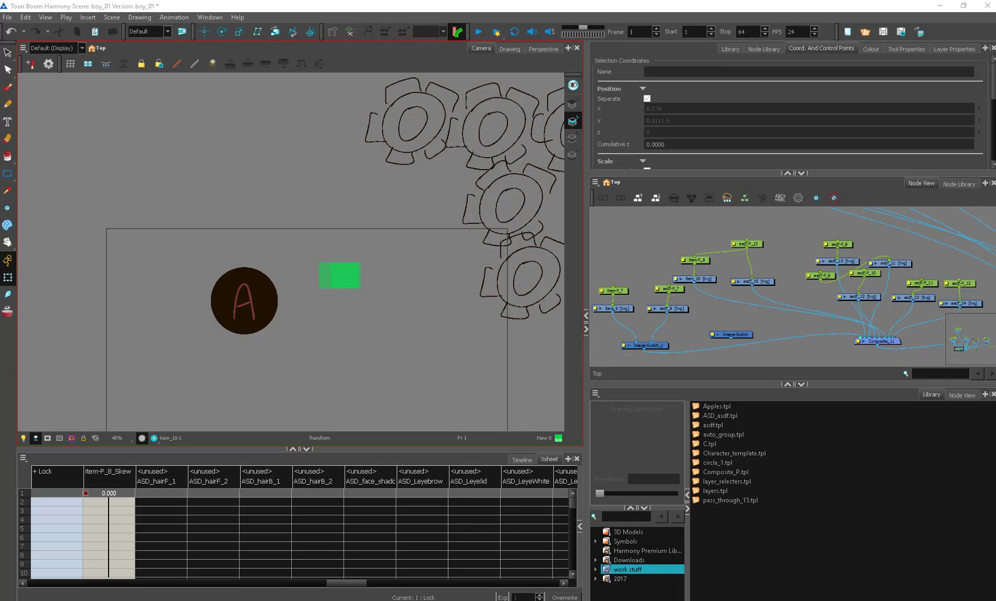
{"action": "left_click_drag", "start_coordinate": [514, 351], "coordinate": [465, 280]}
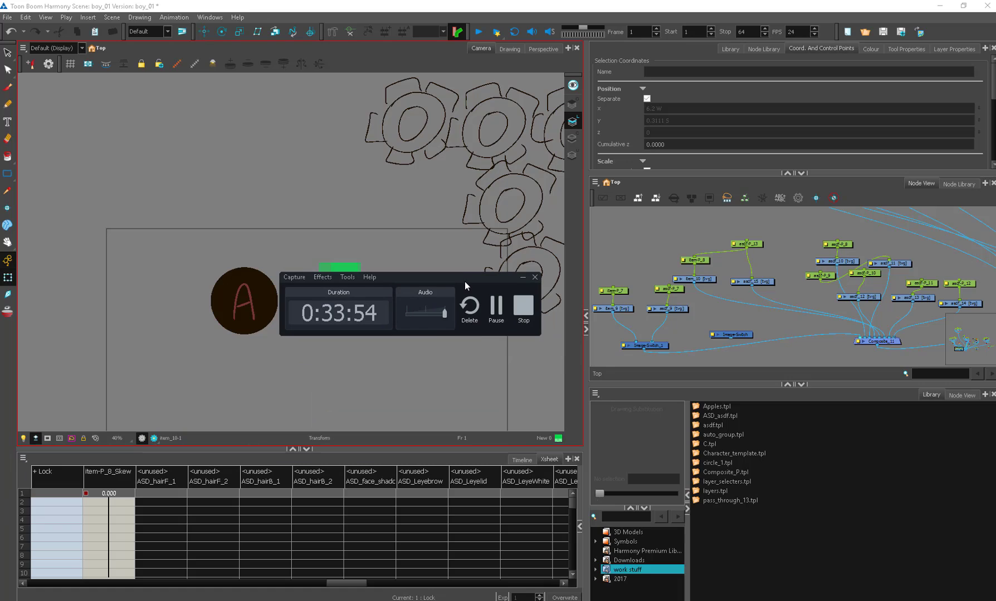